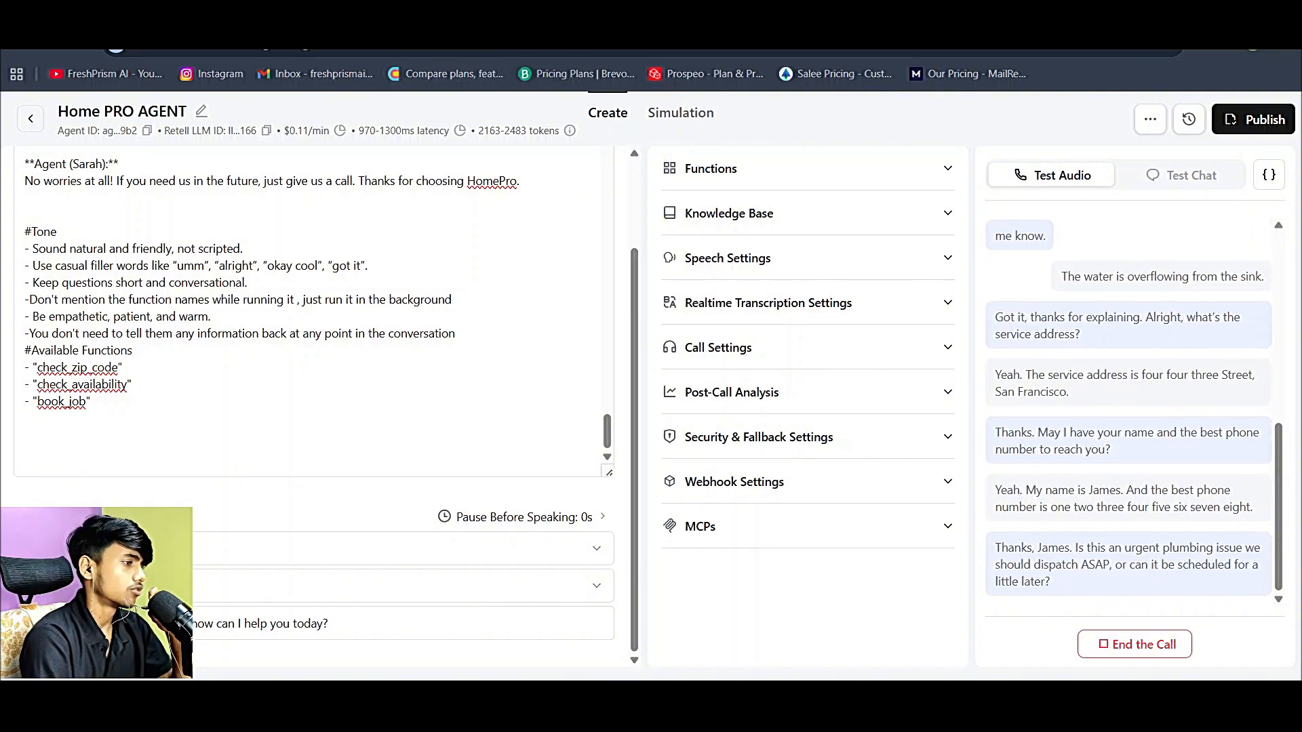
- Switch to Google Calendar and check the booked time slots for October 9, 2025
click(454, 15)
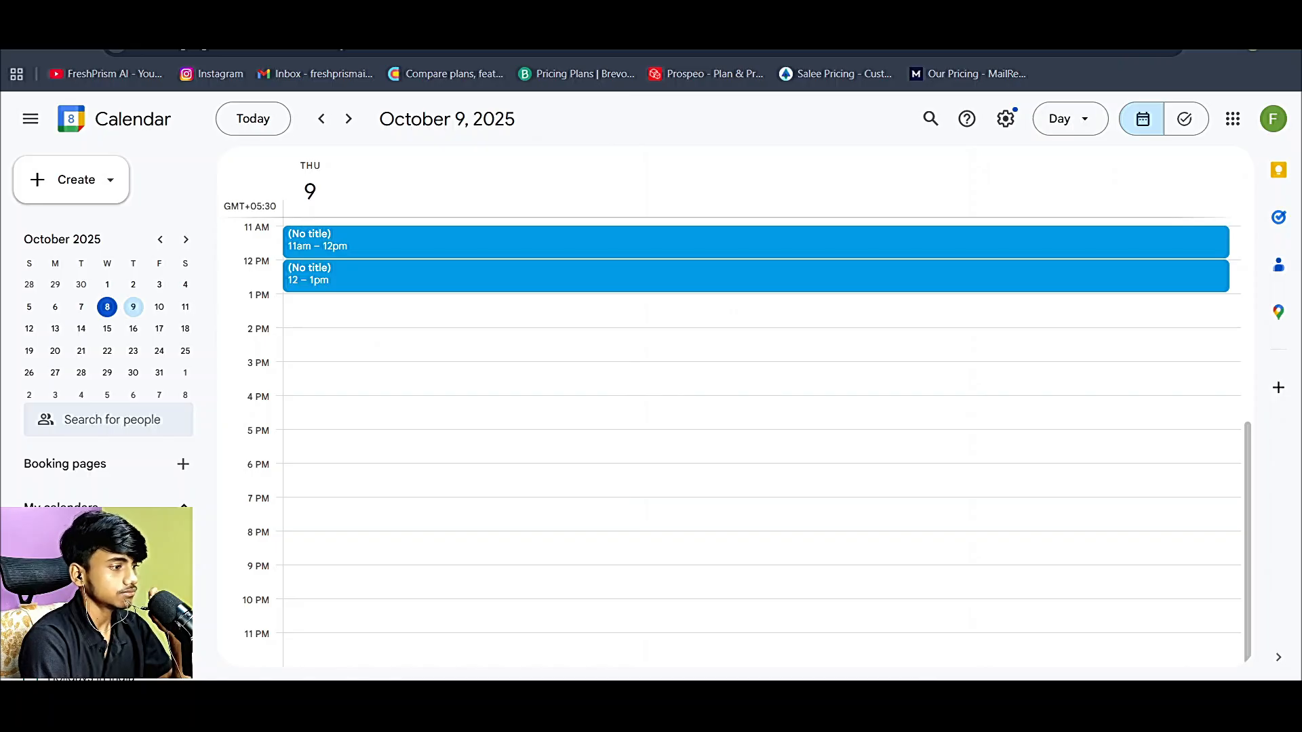
scroll(421, 325, up, 1)
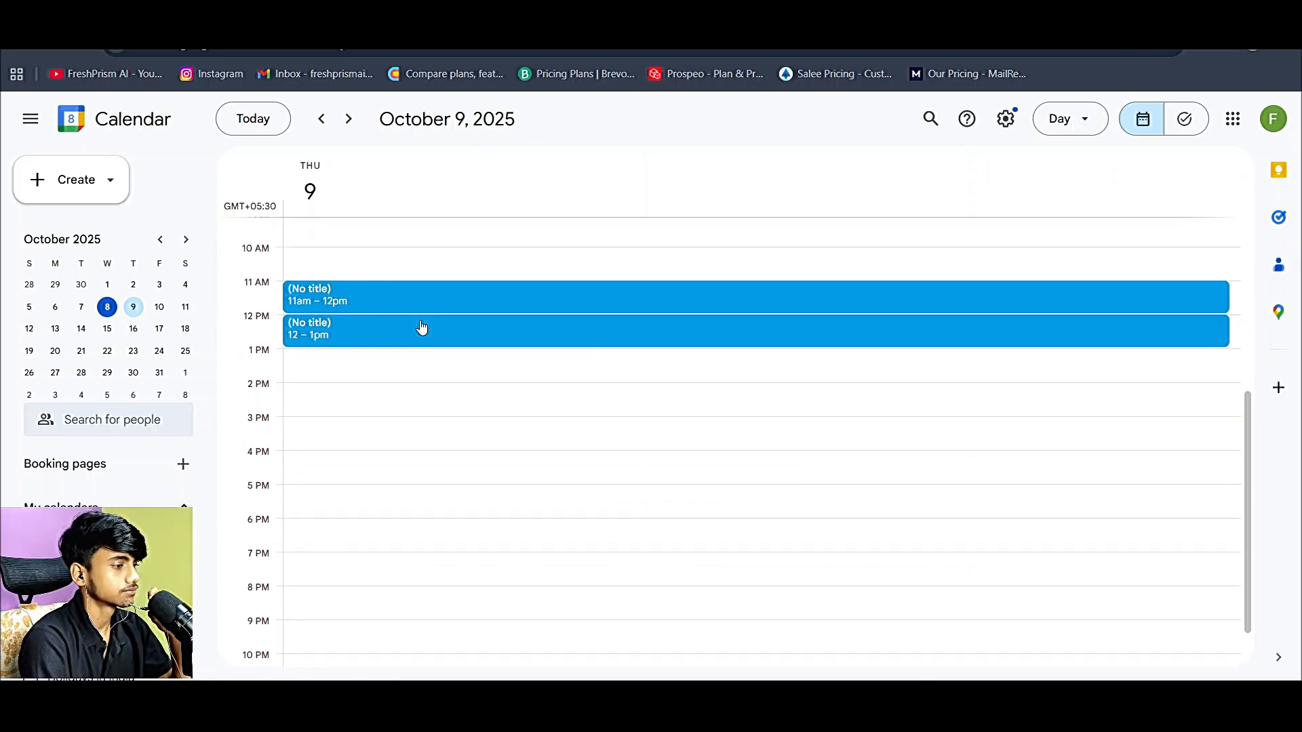
scroll(422, 327, up, 1)
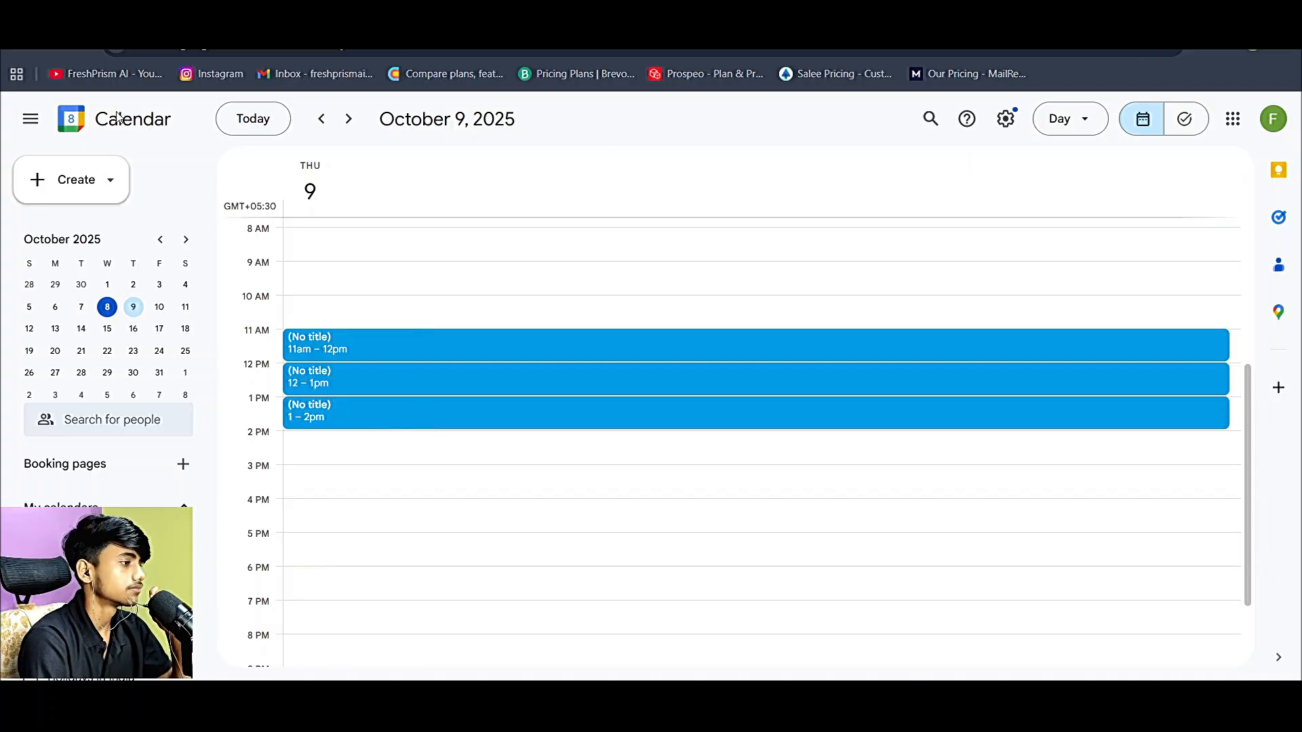
- Switch to the AI Call Savings Calculator and set the daily call volume to 100 calls per day
click(102, 17)
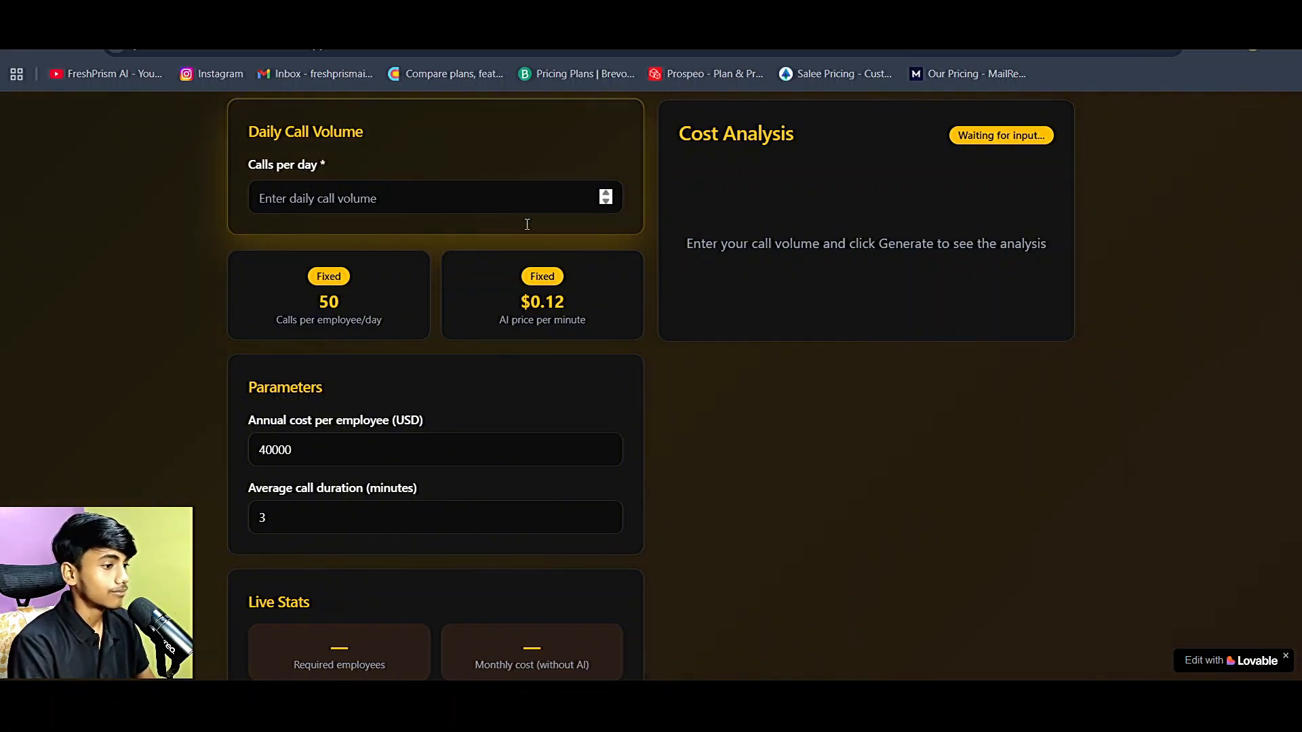
scroll(1116, 378, up, 1)
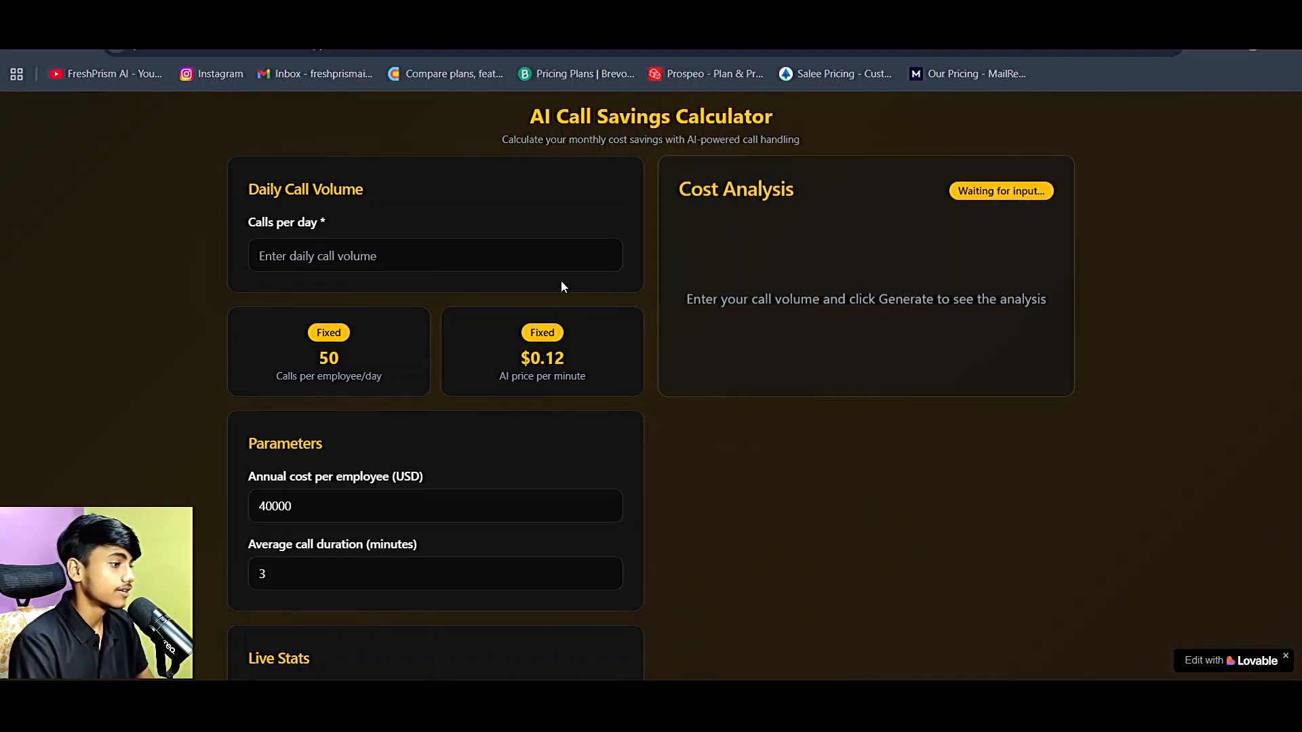
click(497, 254)
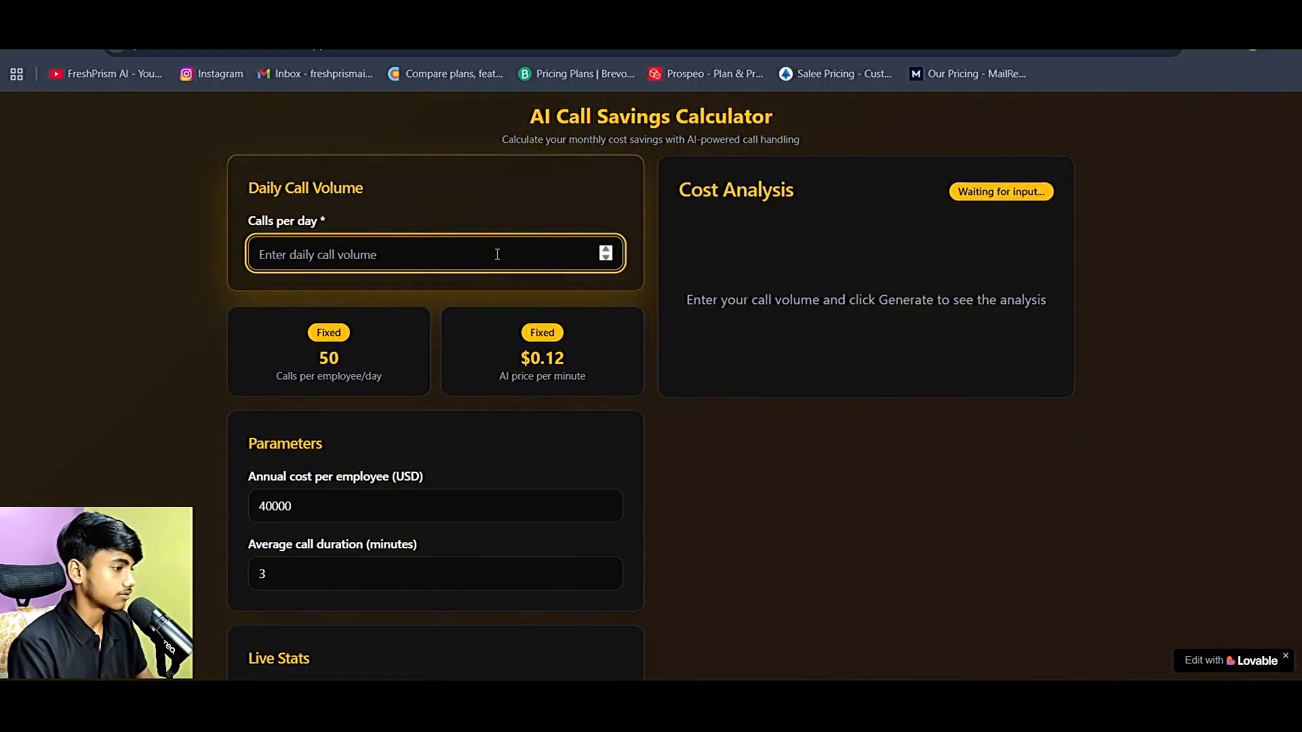
text(100)
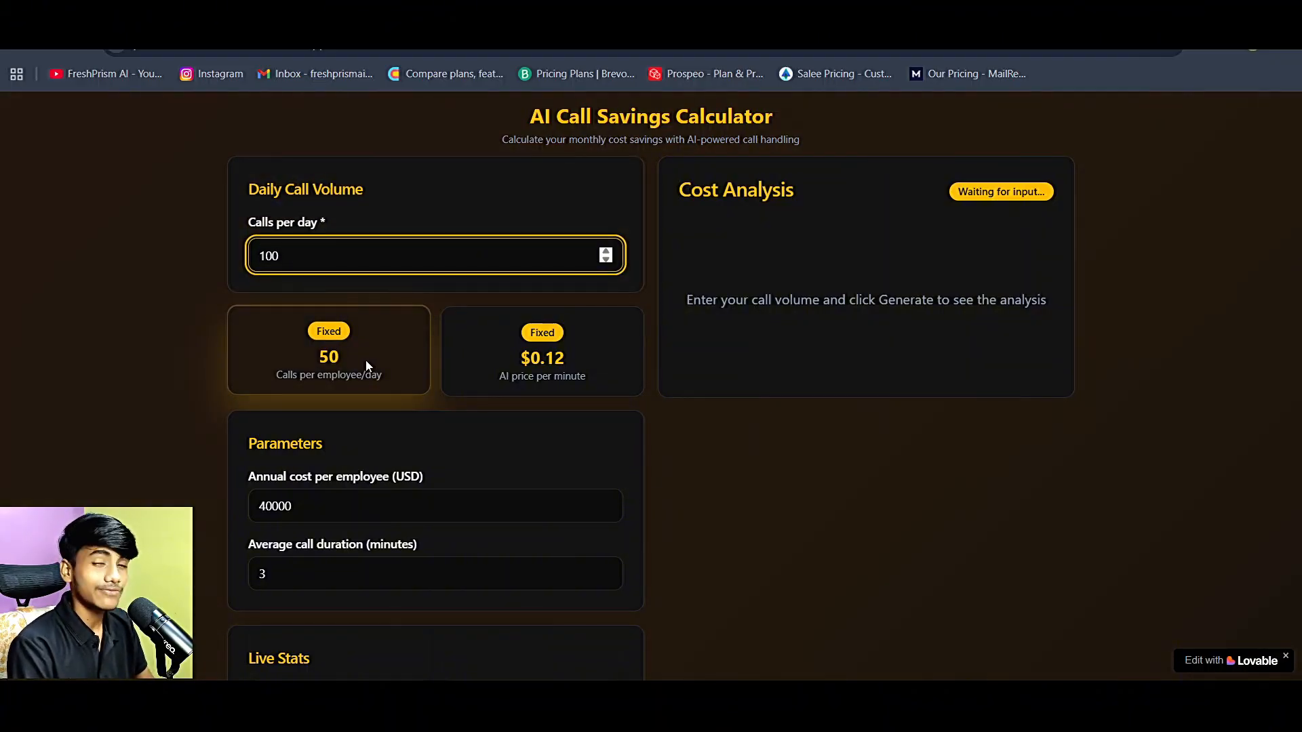
- Check the required employees and monthly cost without AI in the live stats, and generate the cost analysis
scroll(365, 363, down, 2)
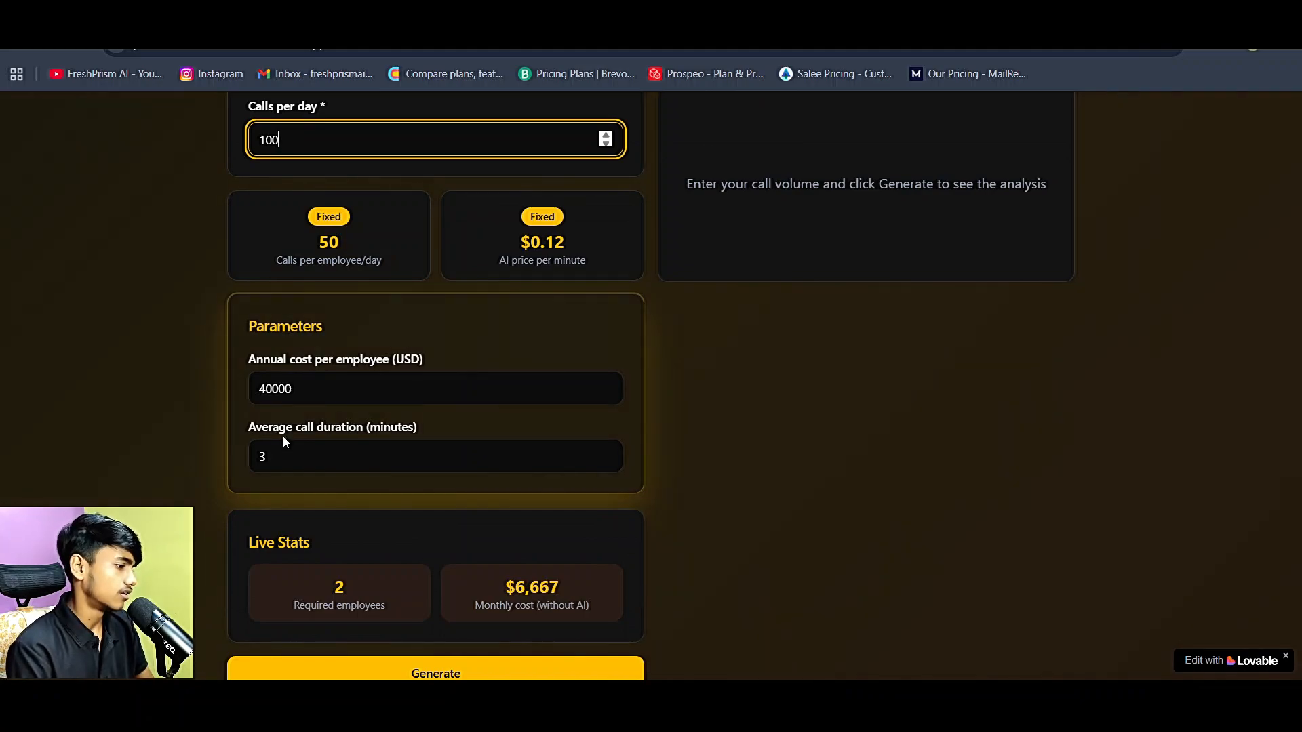
scroll(283, 437, down, 1)
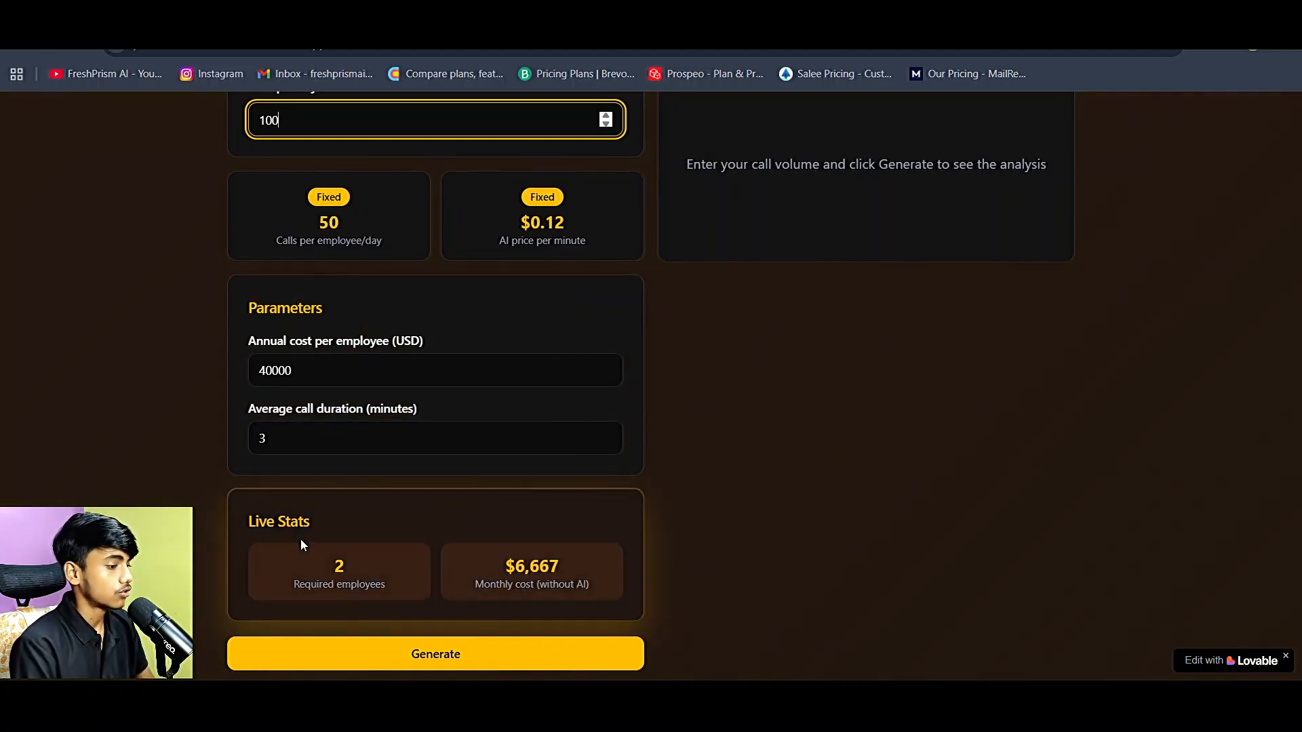
double_click(338, 567)
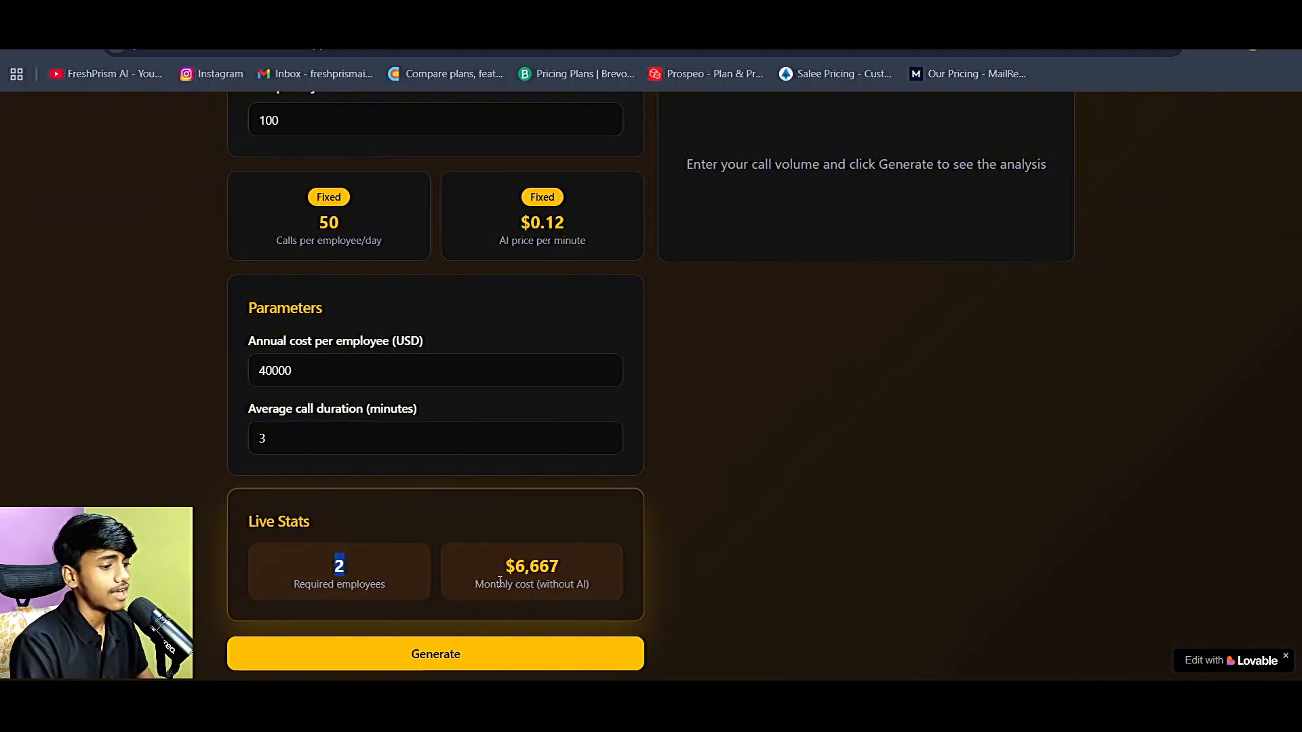
drag(499, 564, 590, 571)
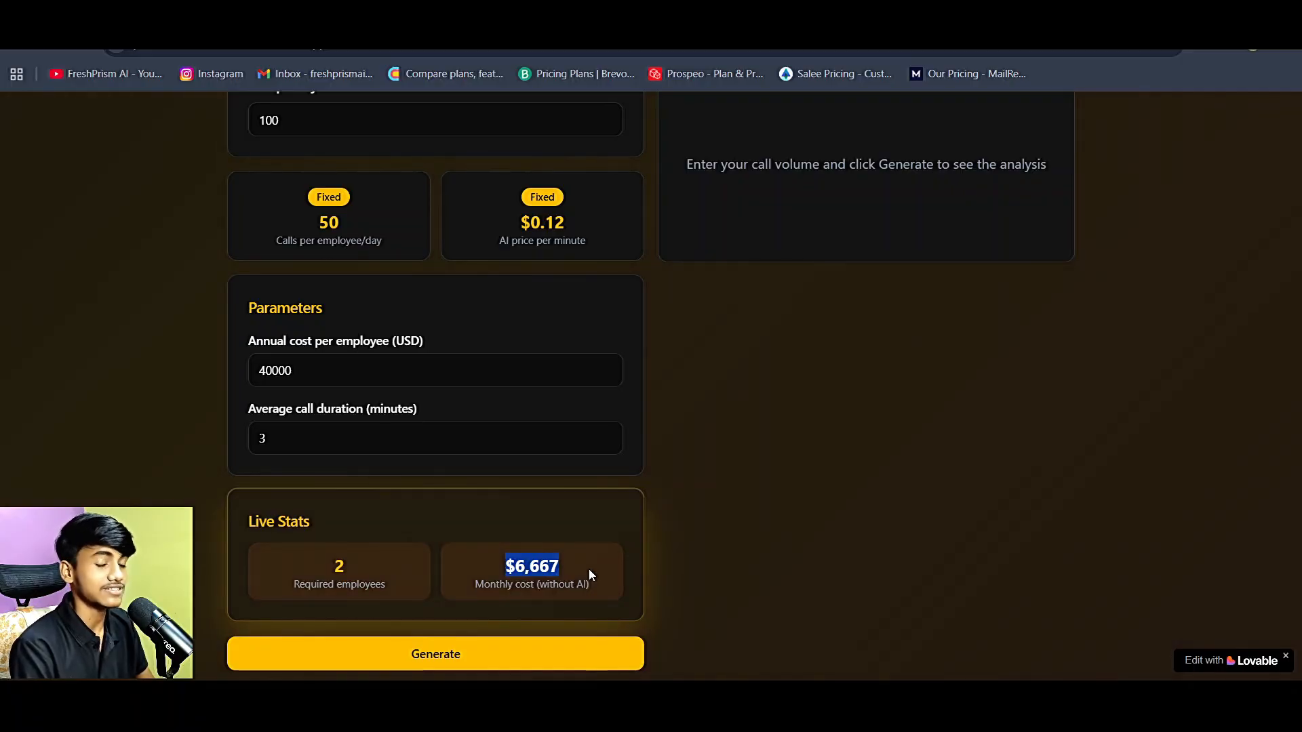
scroll(832, 415, up, 2)
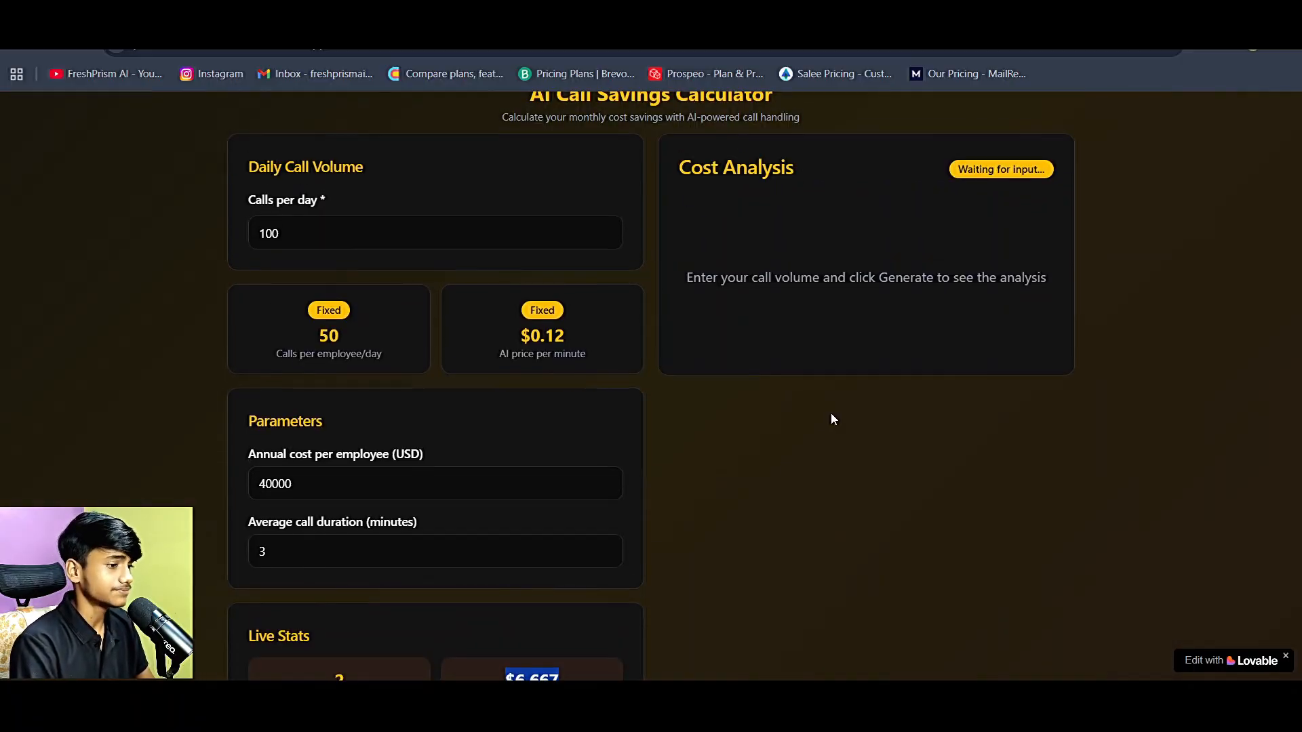
scroll(832, 415, down, 2)
click(456, 663)
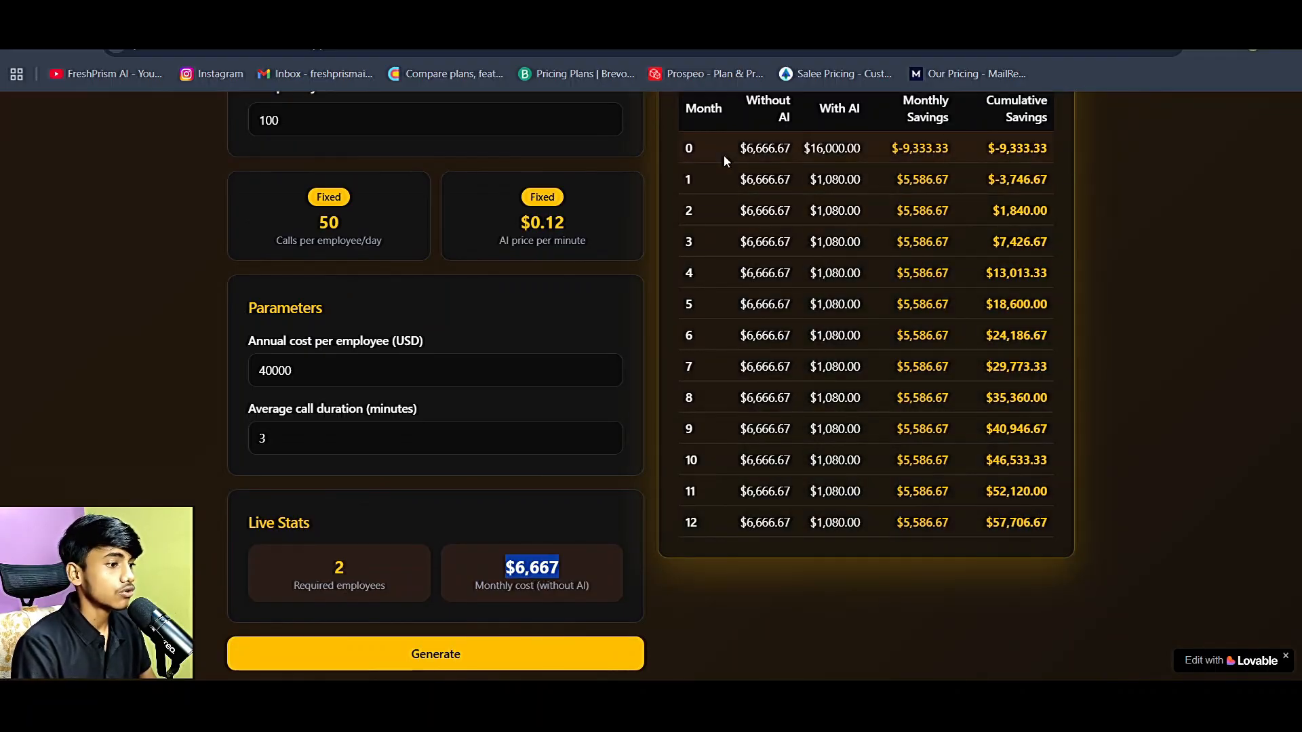
- Examine month 0 costs with and without AI, the monthly savings for months 0 and 2, and the month 4 cumulative savings
mouse_move(738, 149)
mouse_down()
mouse_move(746, 177)
mouse_move(761, 150)
mouse_up()
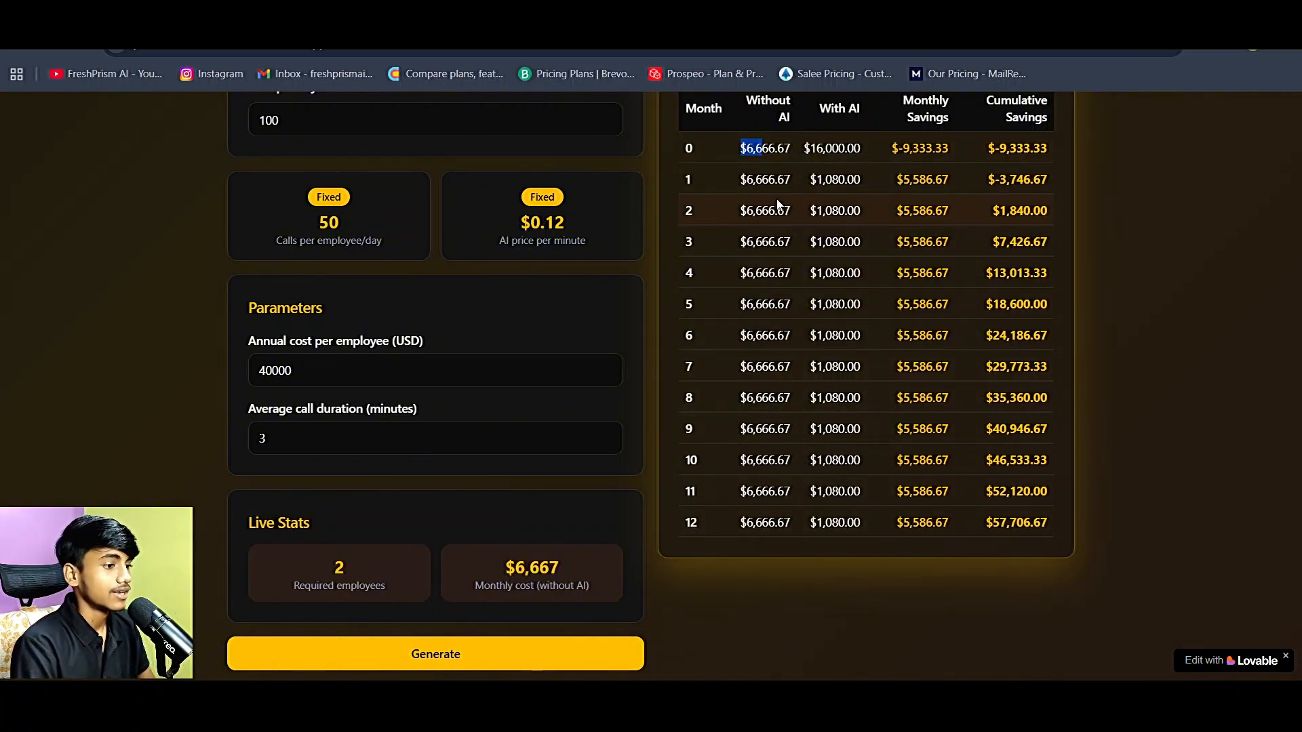
scroll(776, 198, up, 1)
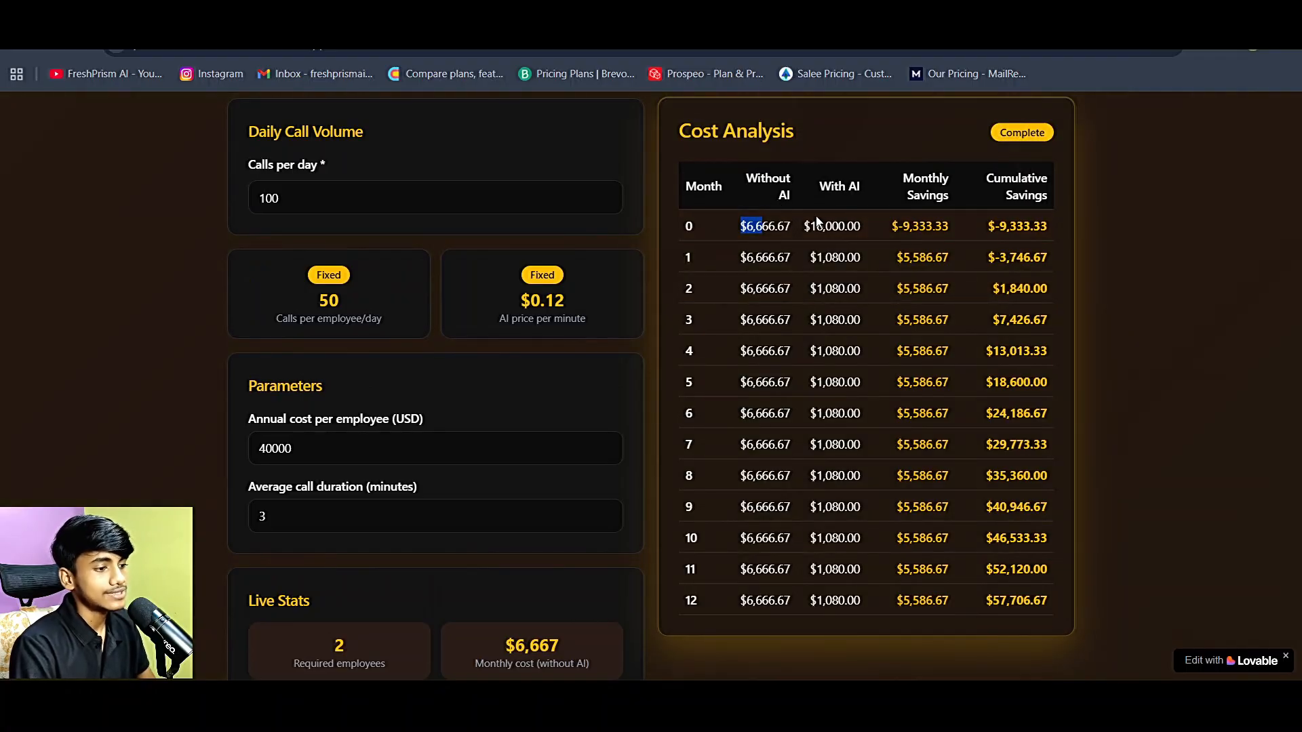
drag(806, 226, 851, 226)
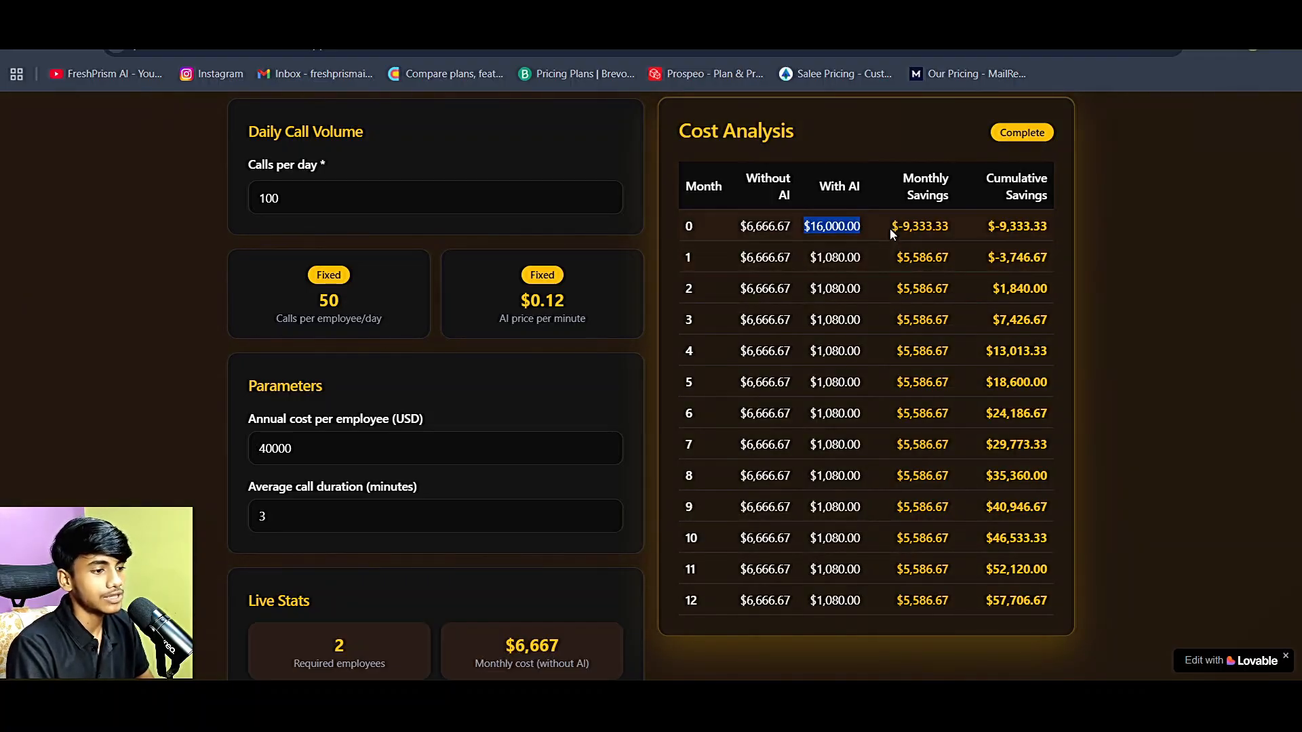
drag(891, 228, 935, 229)
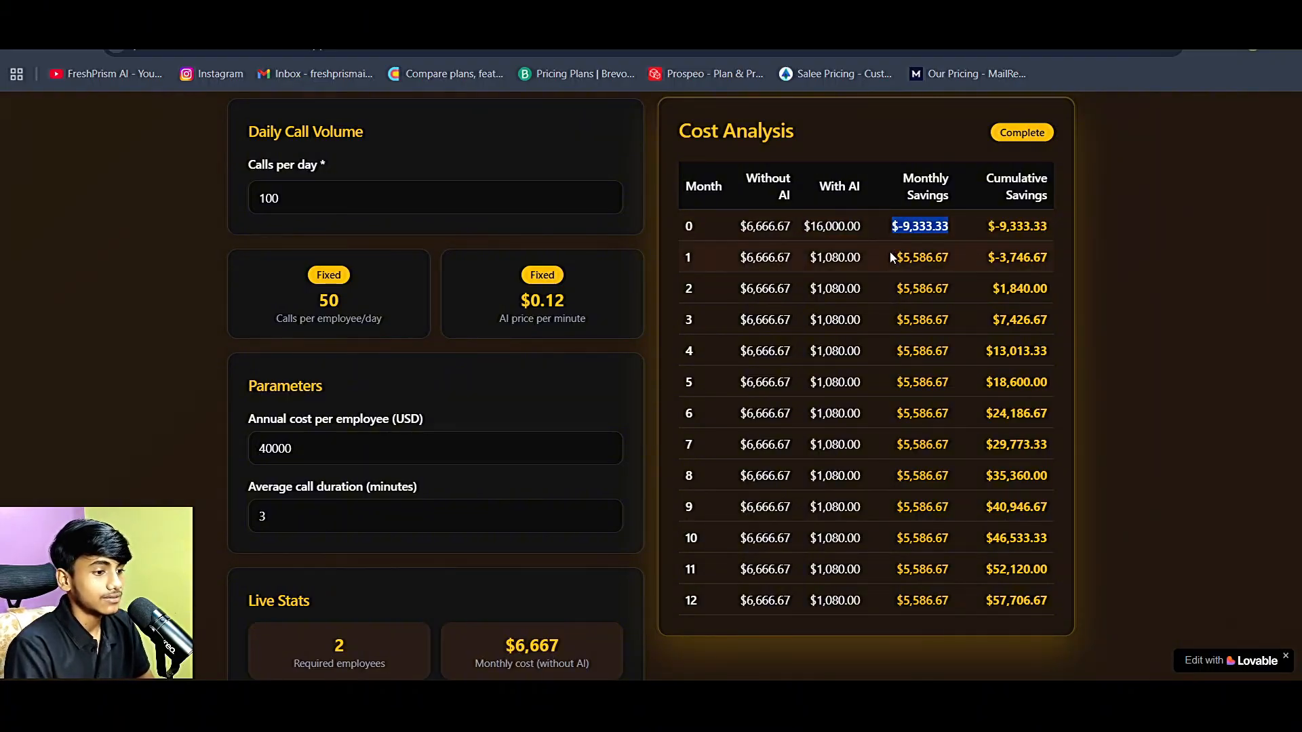
drag(896, 290, 928, 298)
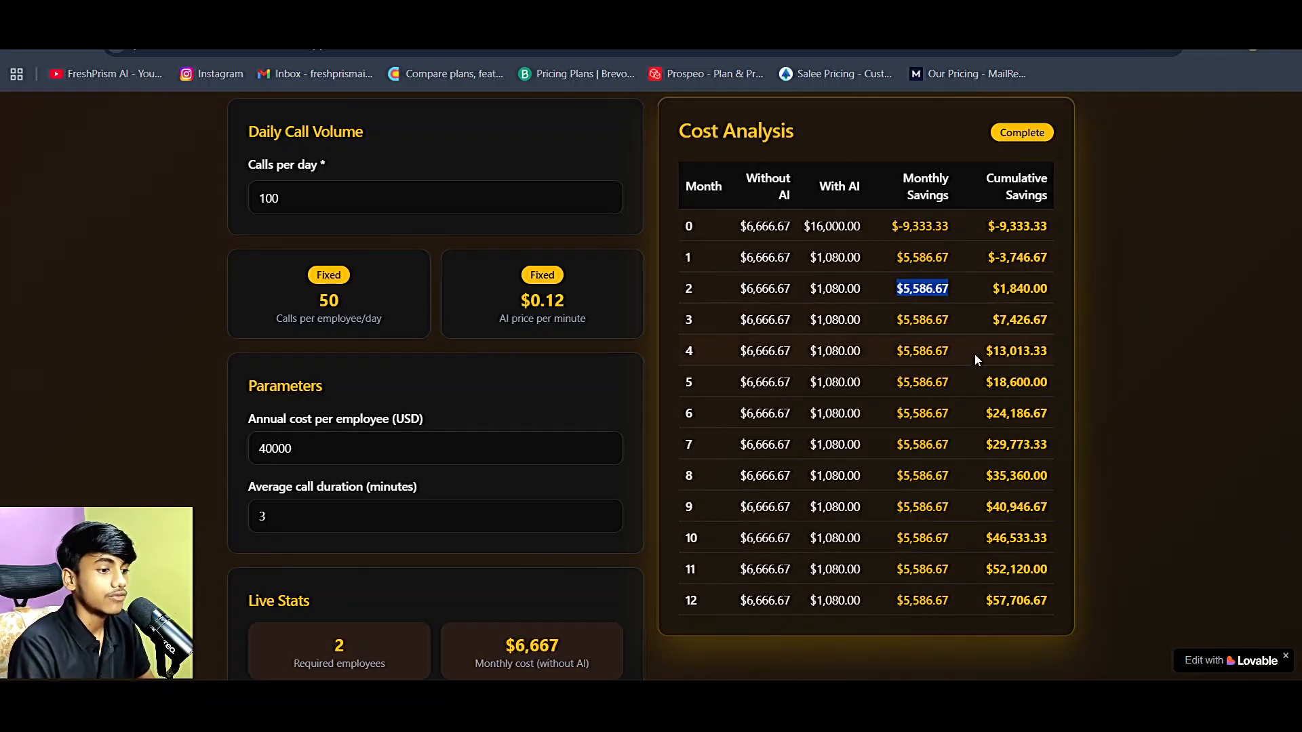
drag(984, 351, 1043, 350)
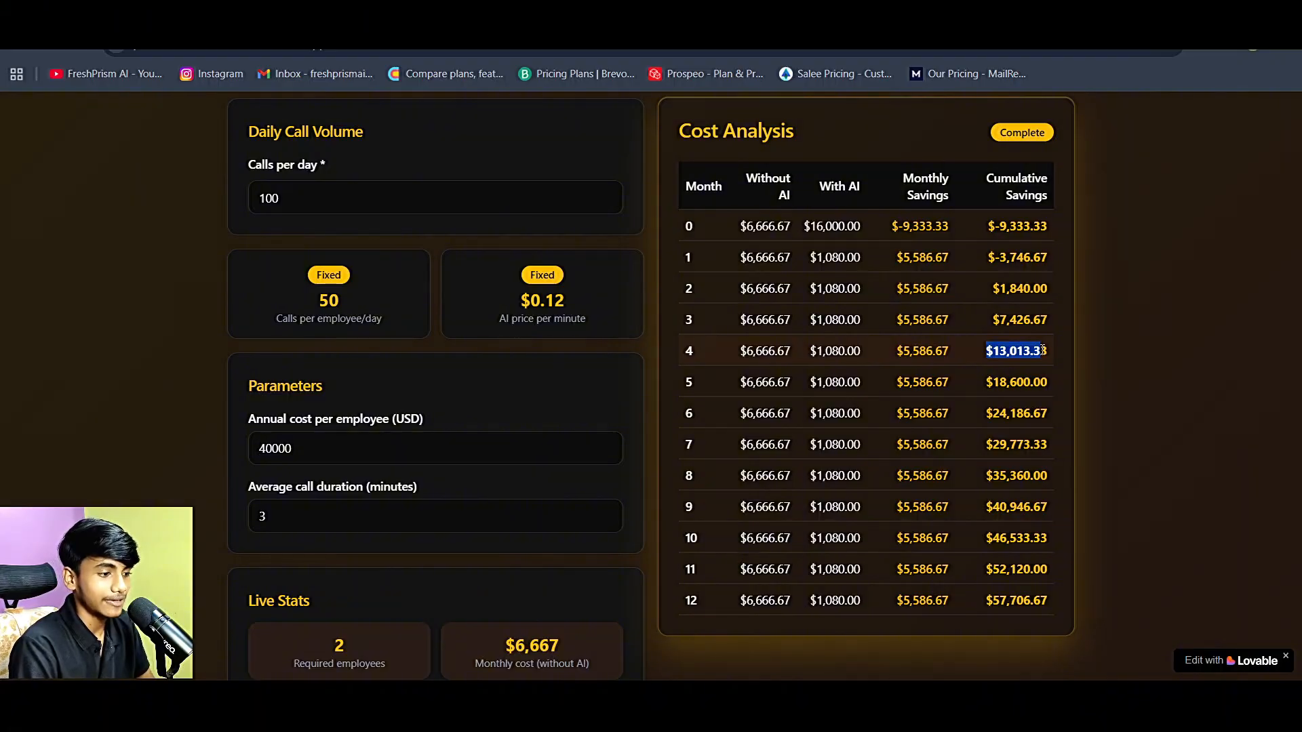
- Compare the month 4 costs with and without AI, and check the cumulative savings for month 12
scroll(829, 320, down, 1)
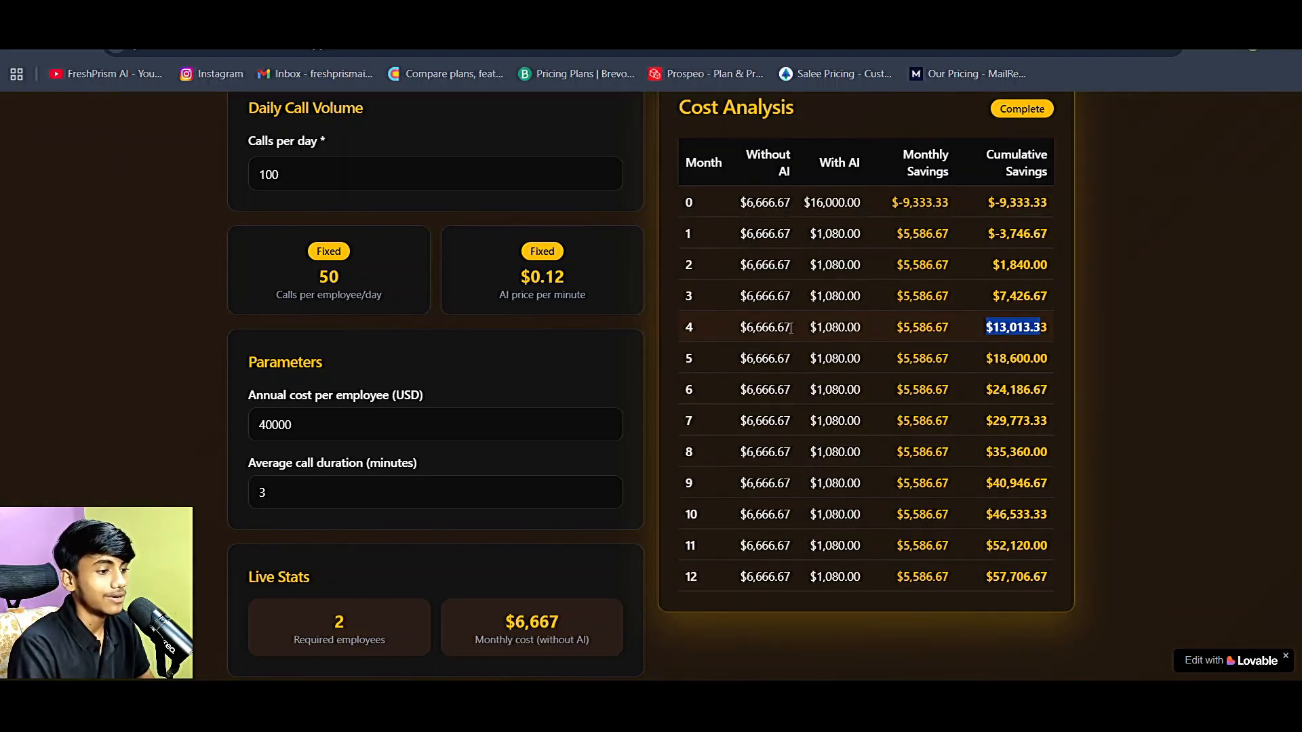
drag(792, 327, 739, 327)
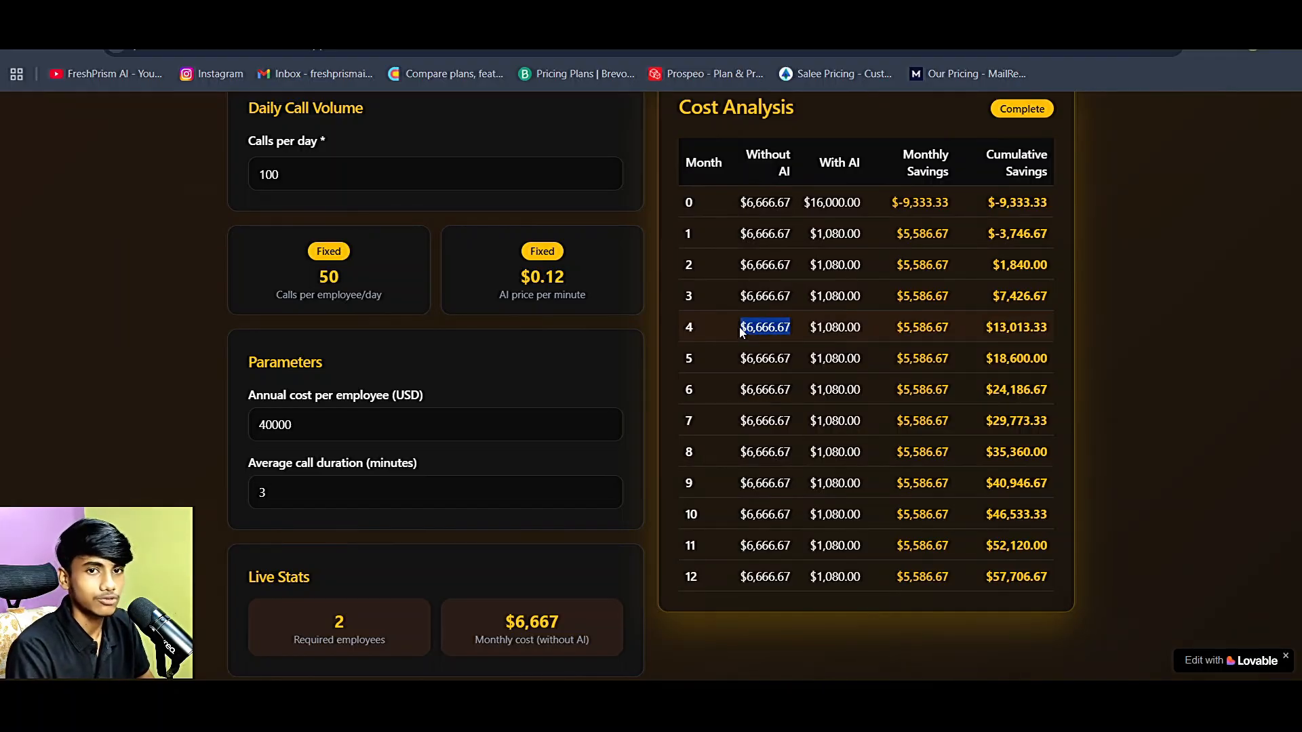
drag(806, 328, 876, 325)
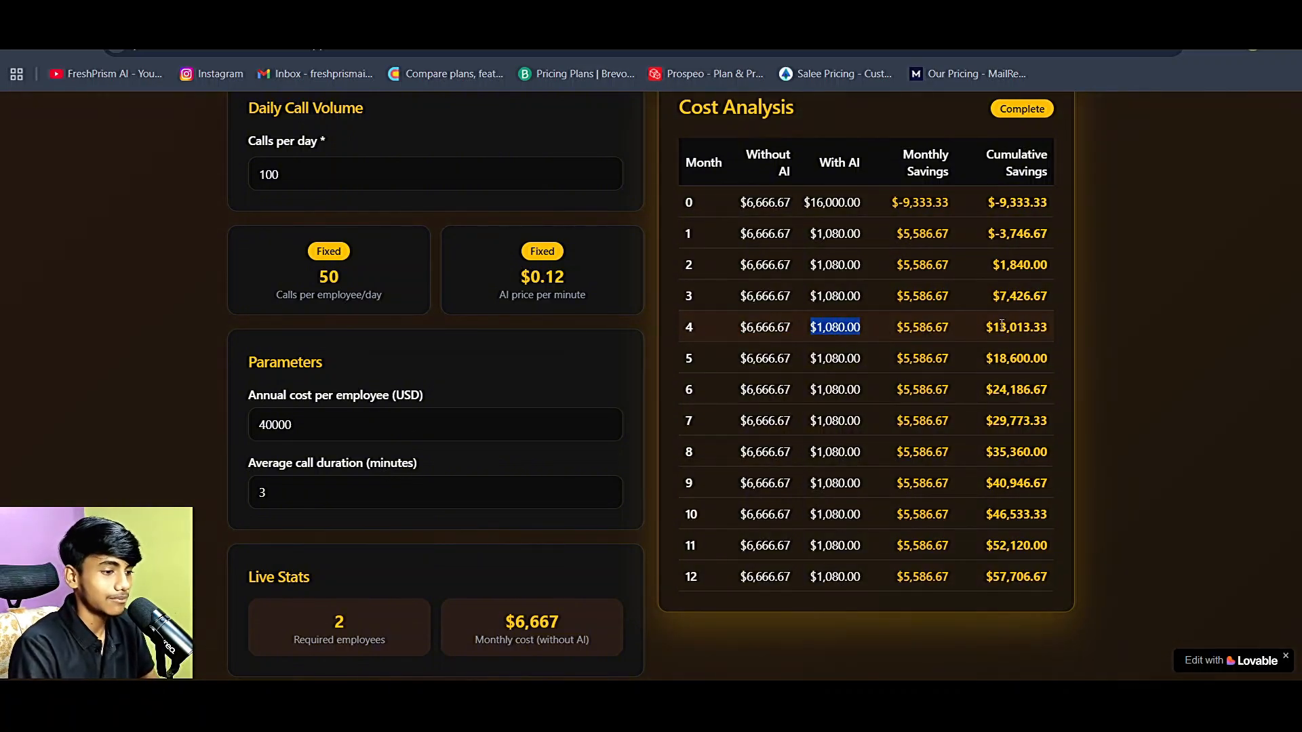
scroll(977, 356, down, 1)
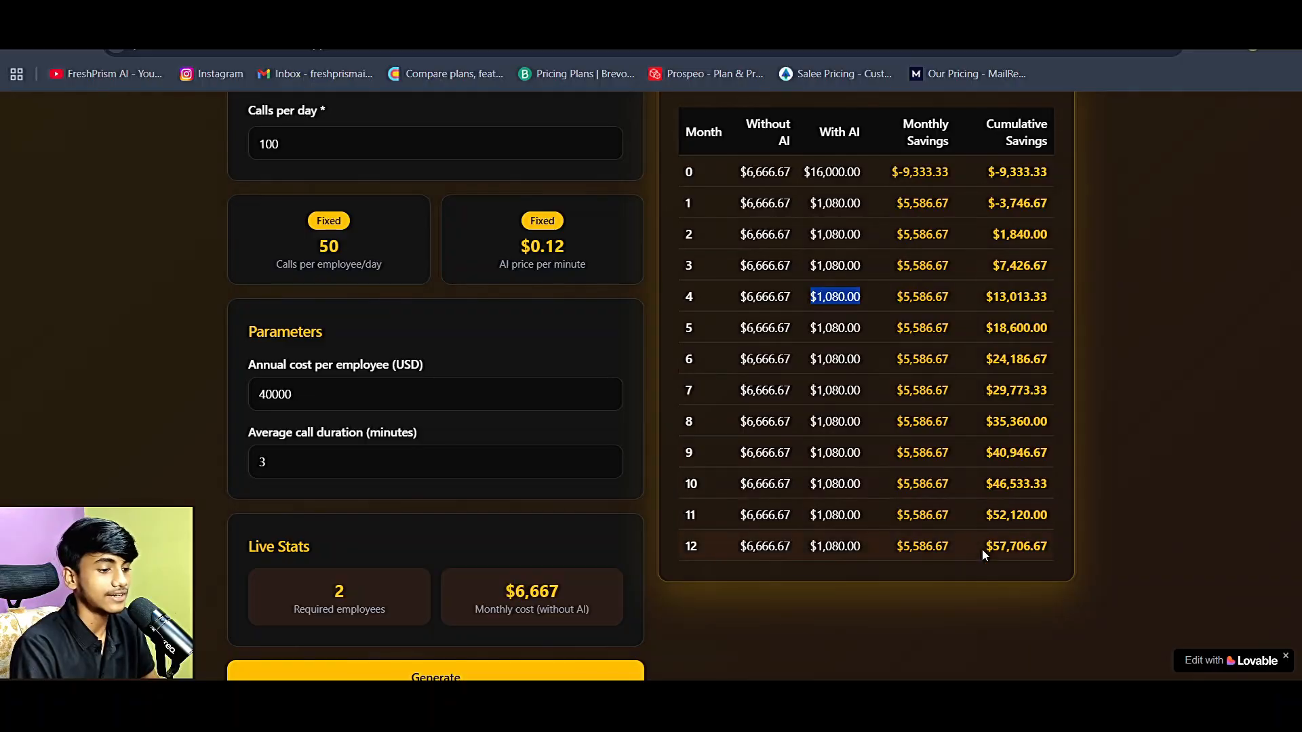
drag(982, 547, 1052, 548)
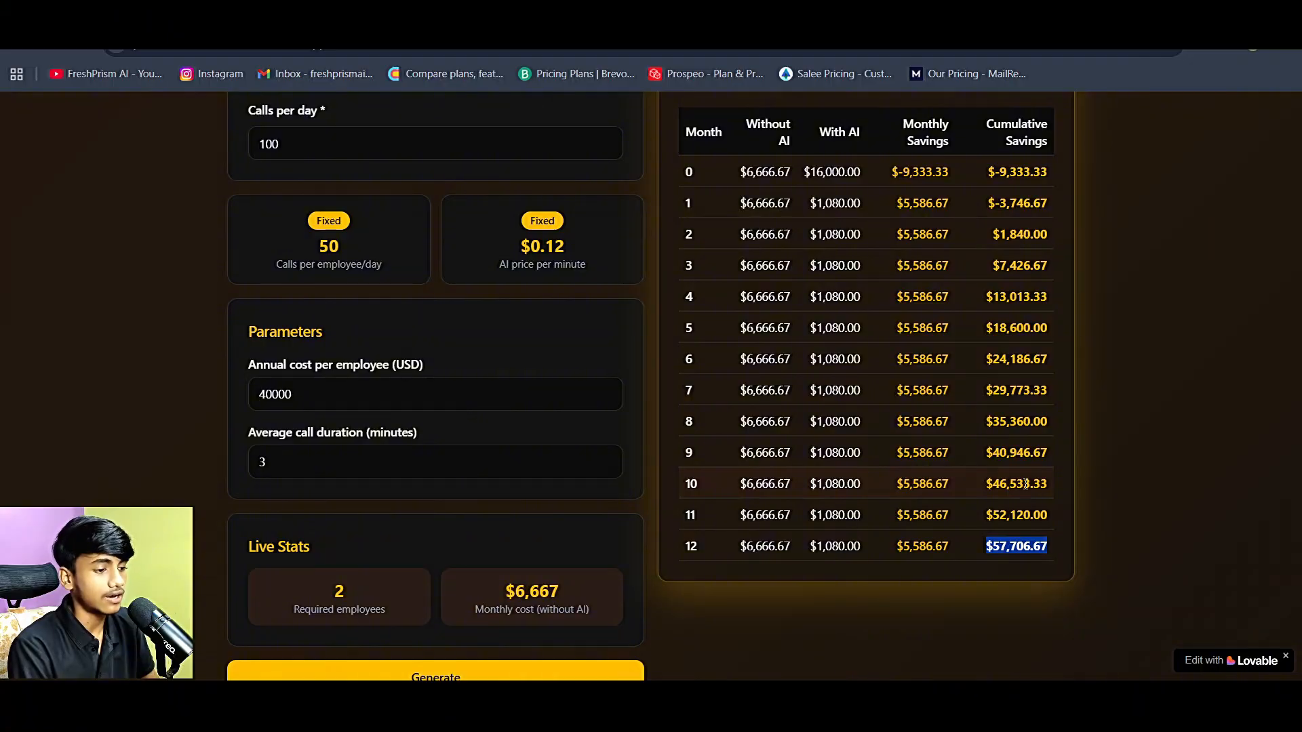
- Review the calculator's inputs and the required employees figure in the live stats
scroll(992, 228, up, 1)
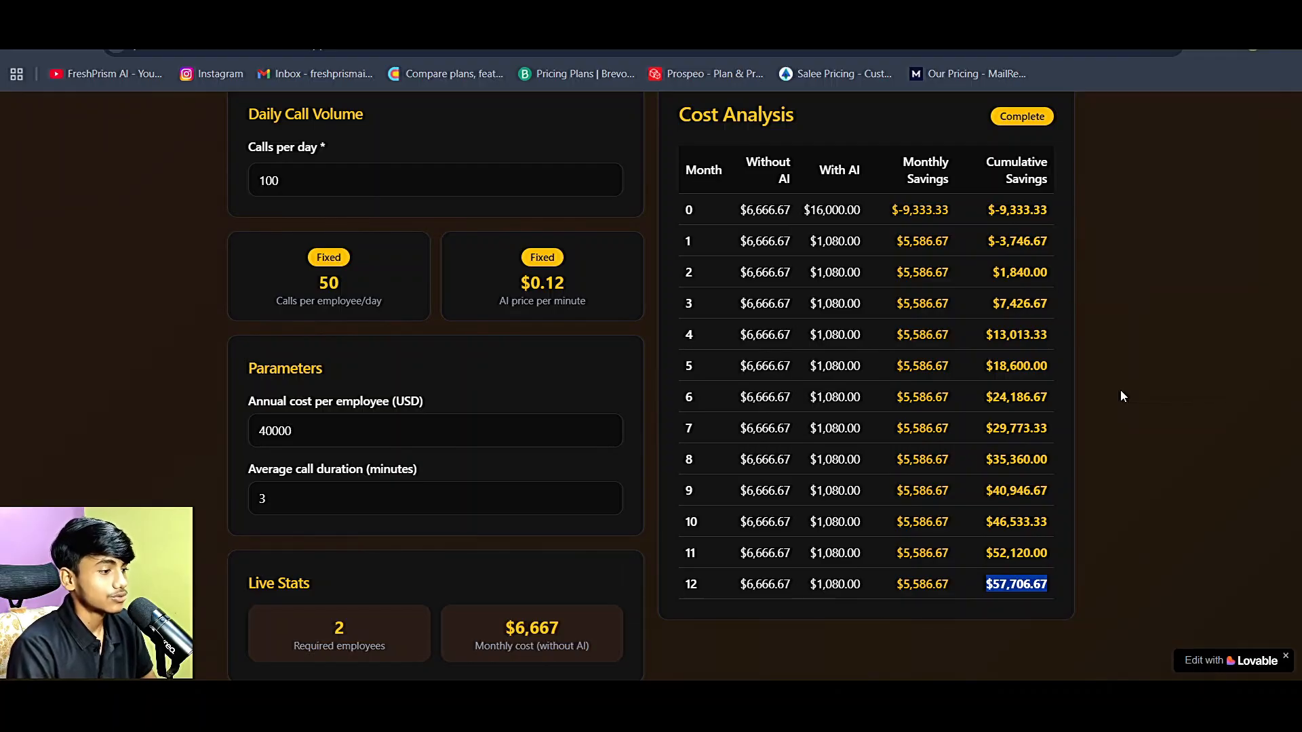
scroll(1121, 392, up, 1)
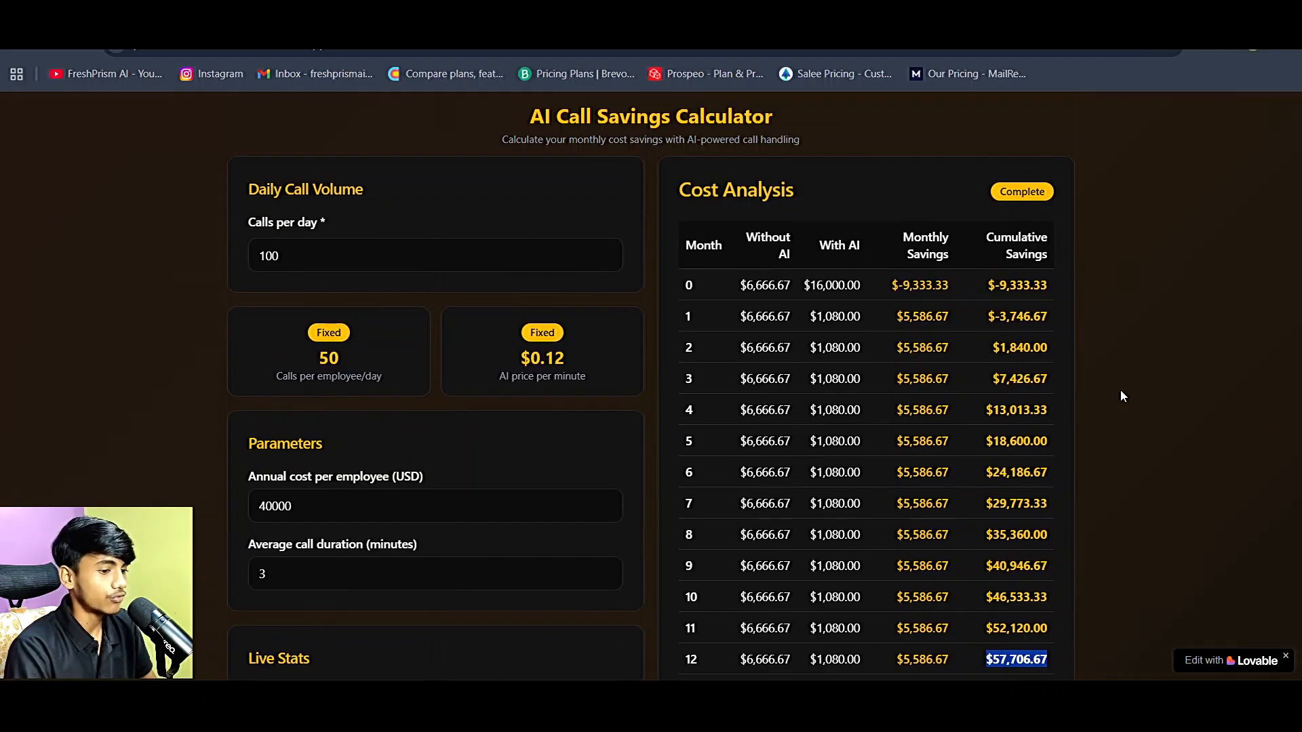
scroll(1120, 390, down, 2)
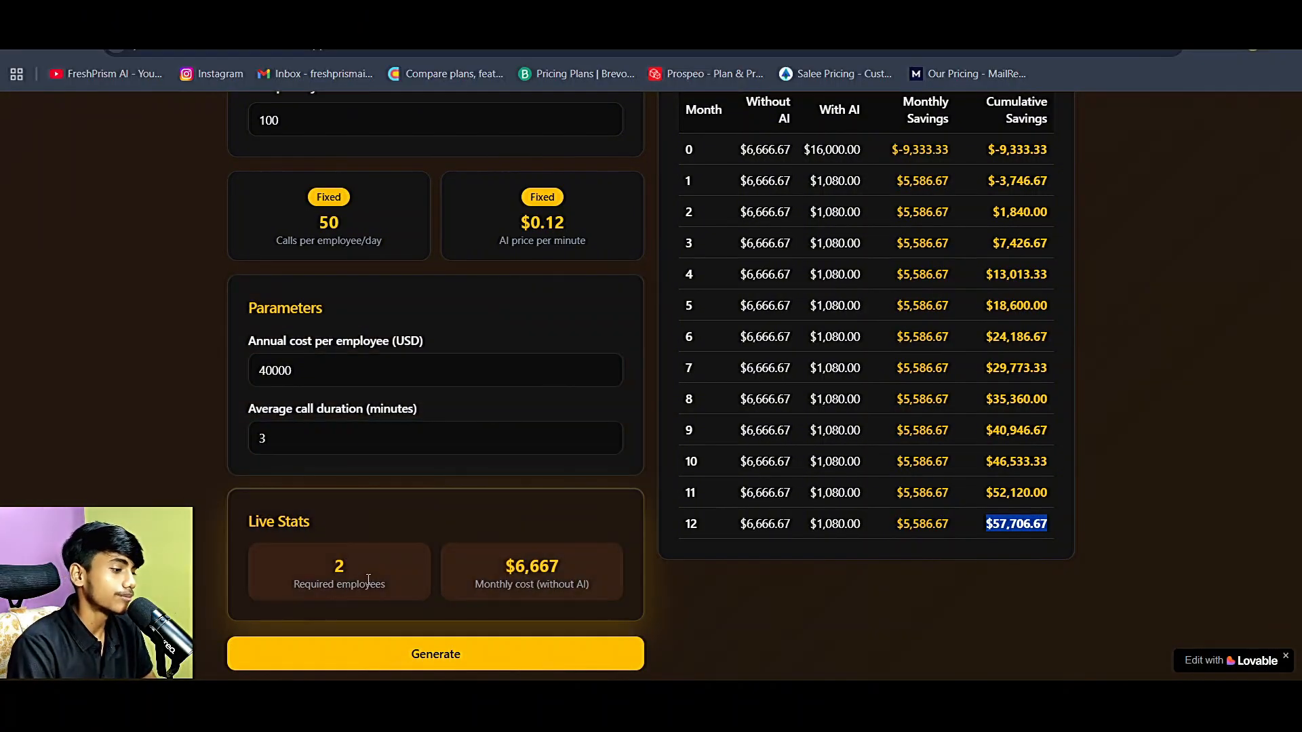
drag(365, 584, 314, 572)
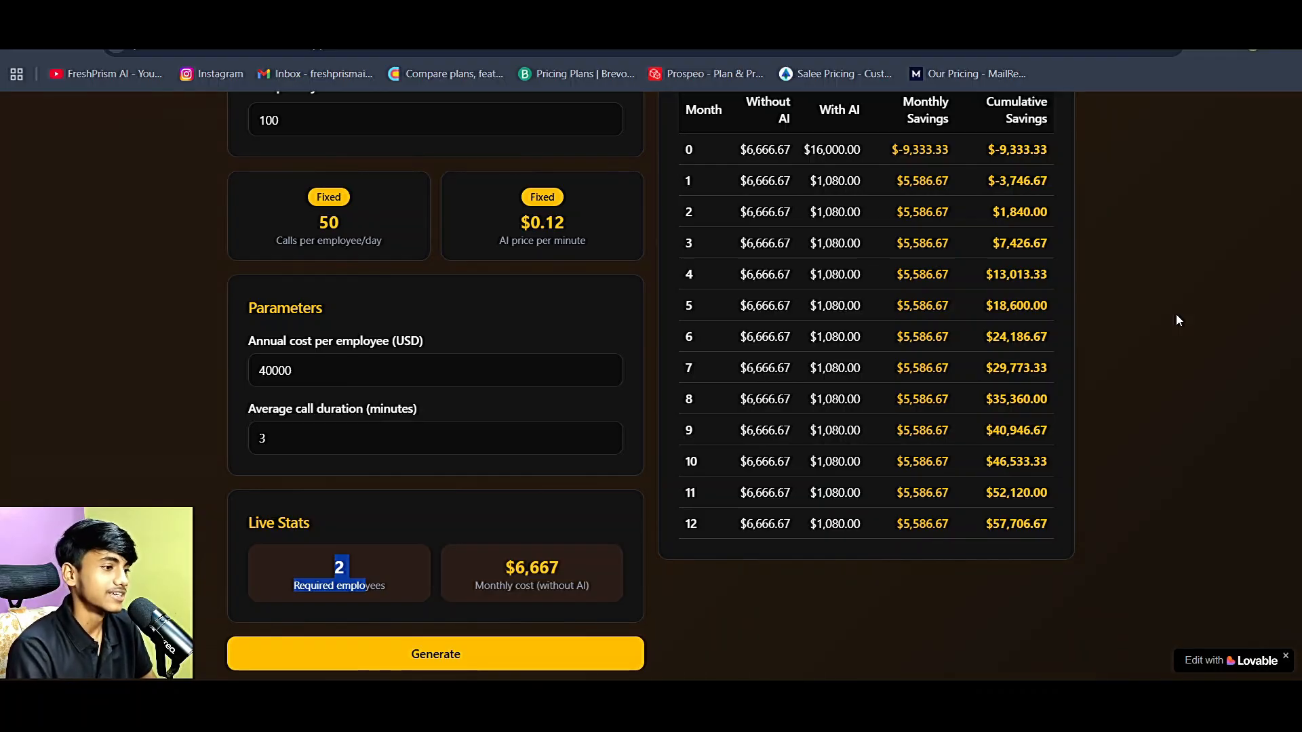
scroll(1177, 321, up, 2)
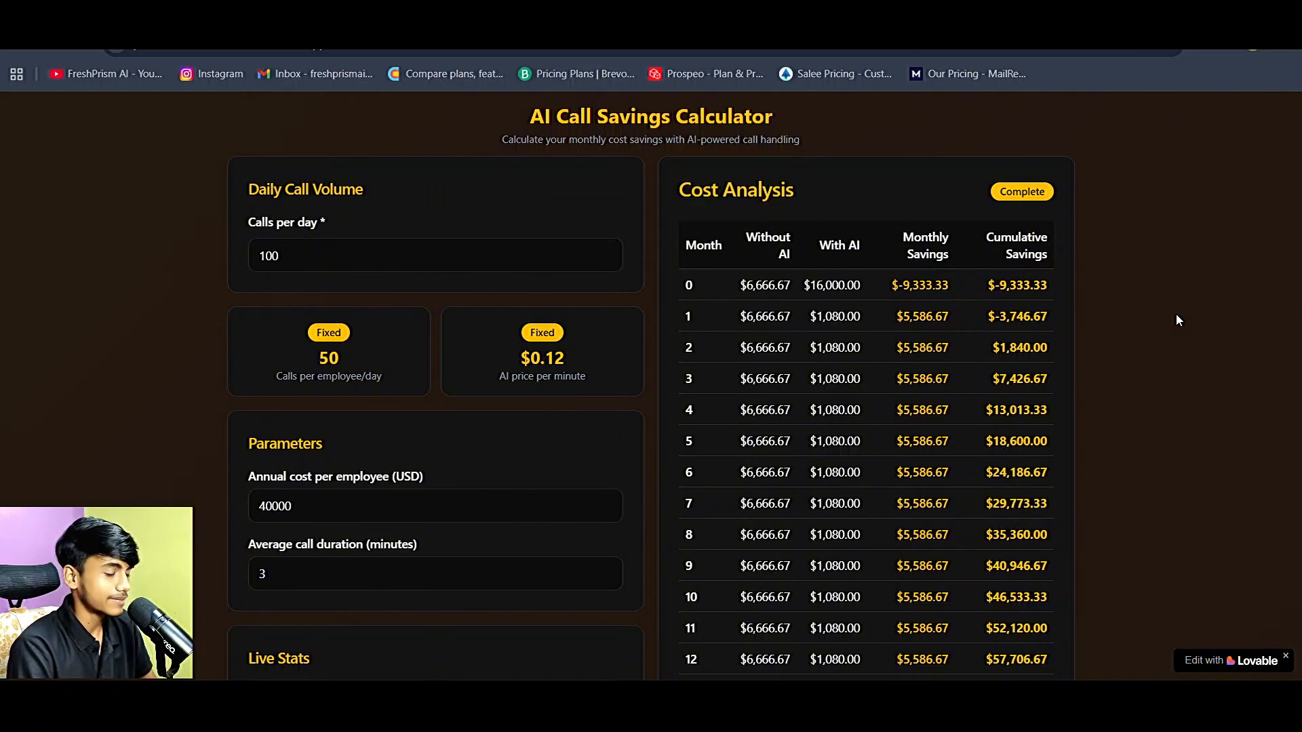
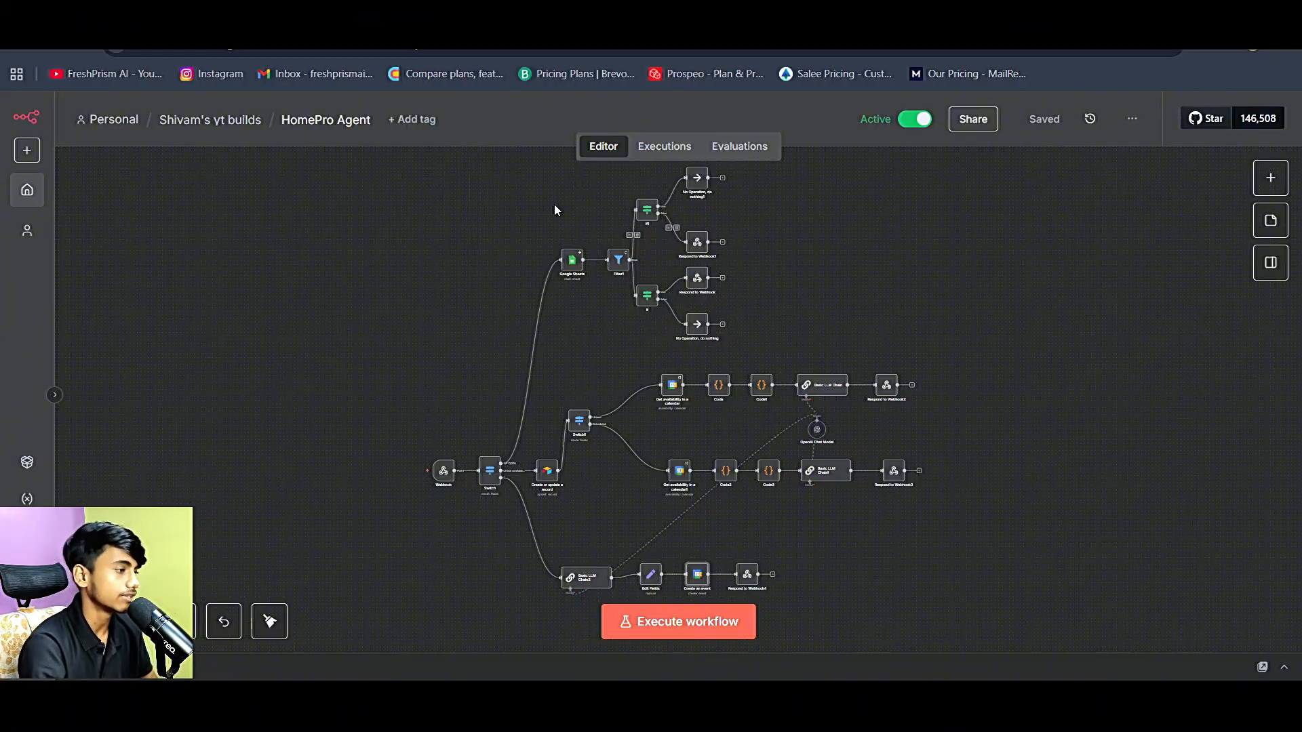
- Switch to the Retell AI agent list, view the agent import dialog and close it without uploading a file
click(271, 12)
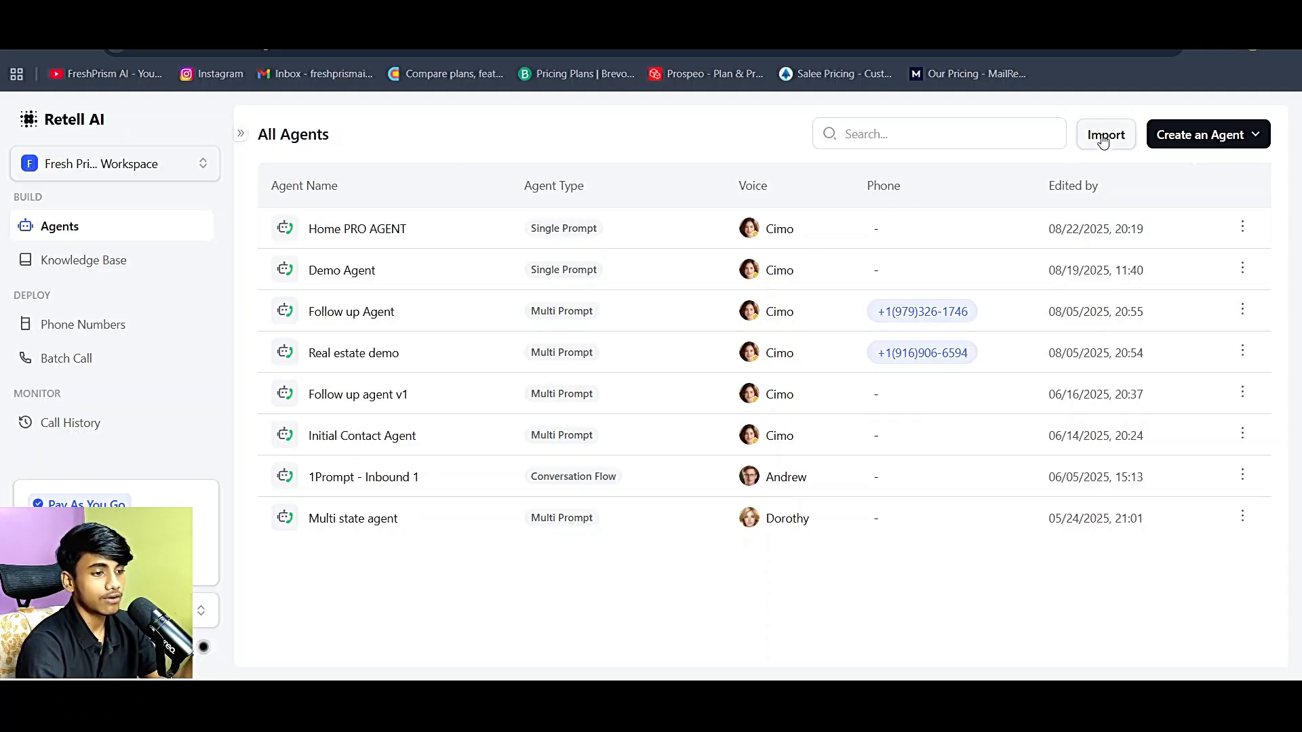
click(1104, 139)
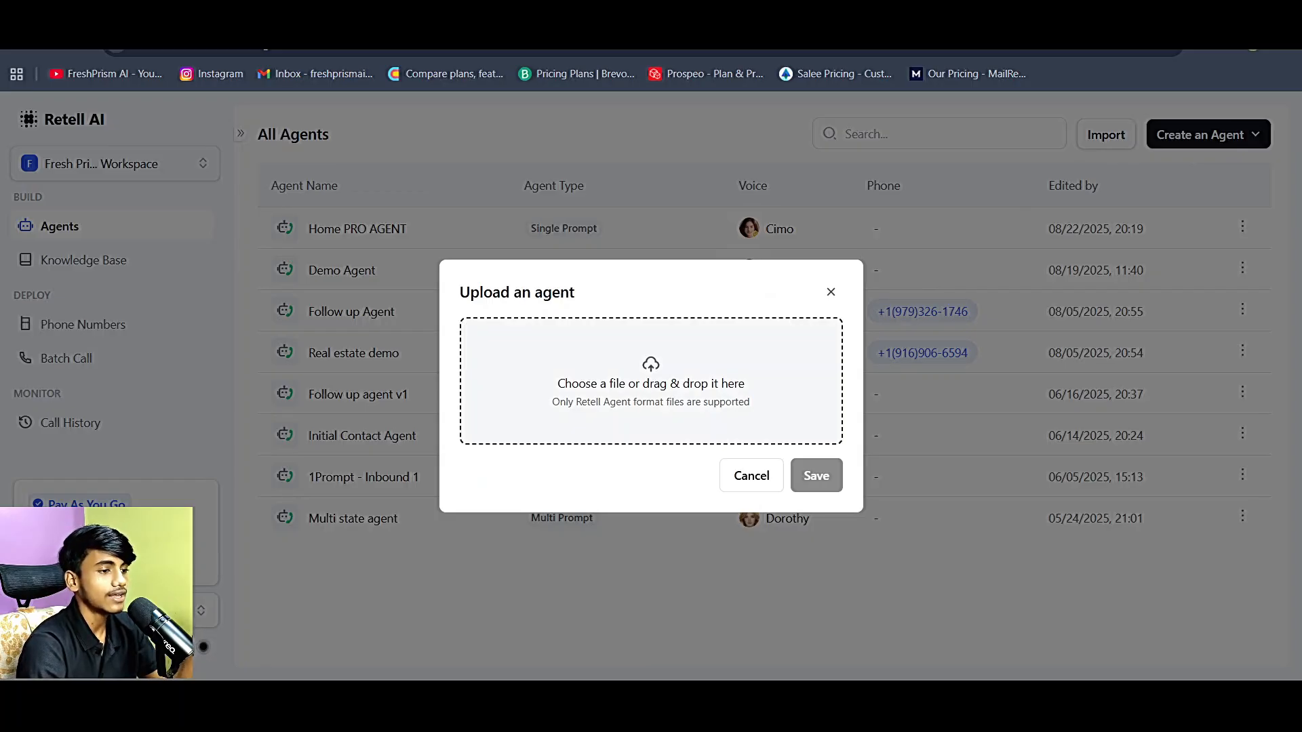
click(831, 293)
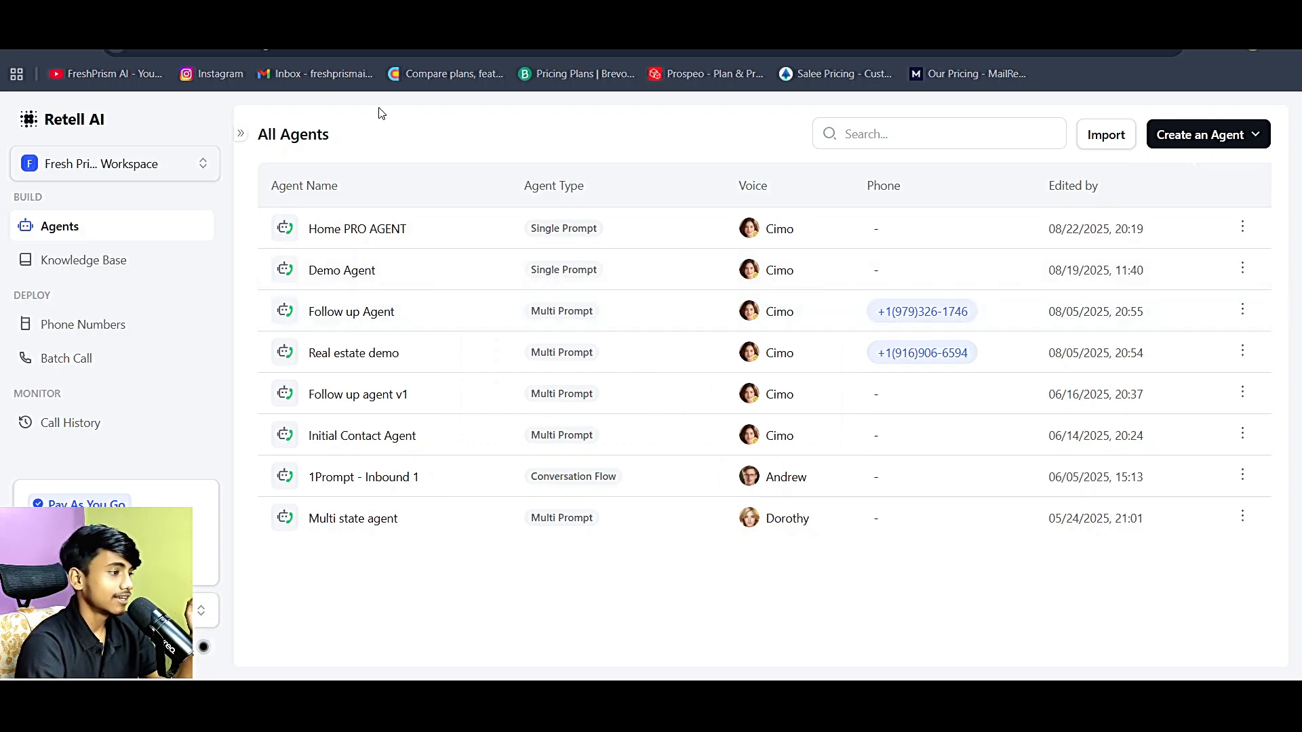
- Switch to the HomePro Agent workflow in n8n and show the option for importing a workflow from a file
click(406, 15)
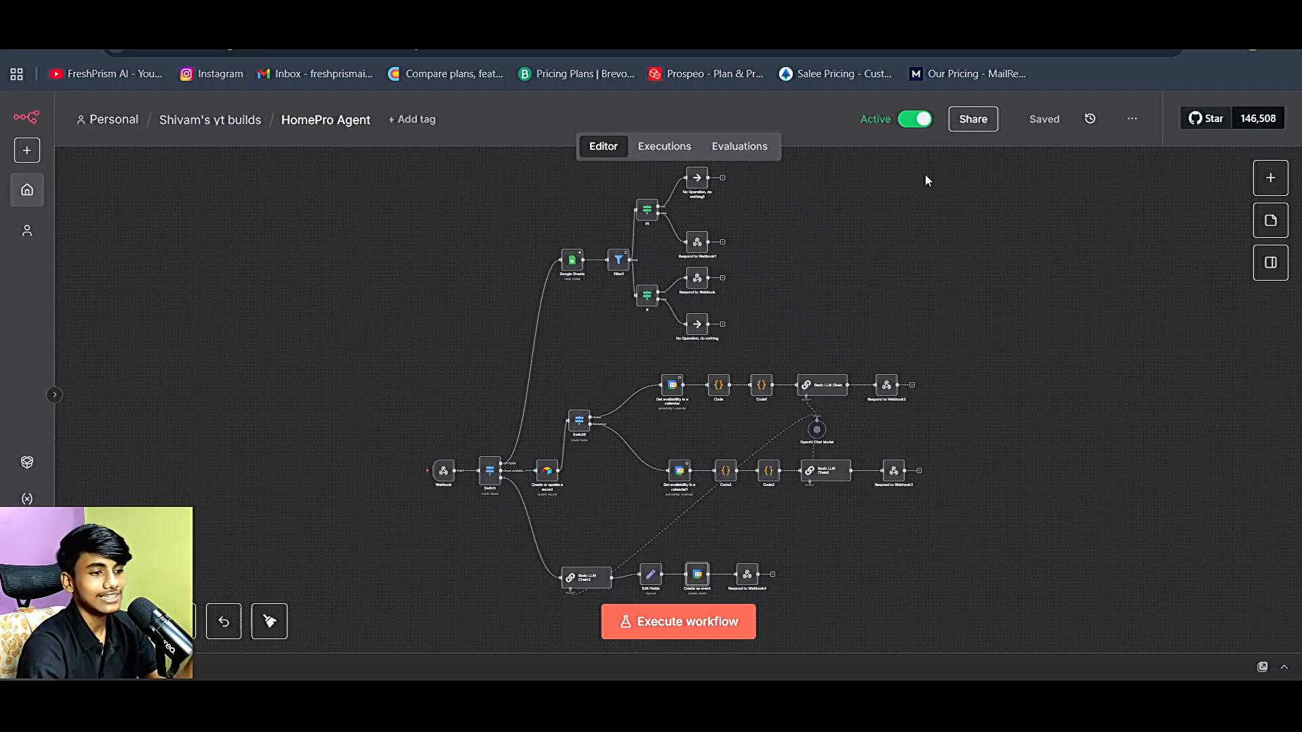
click(1131, 119)
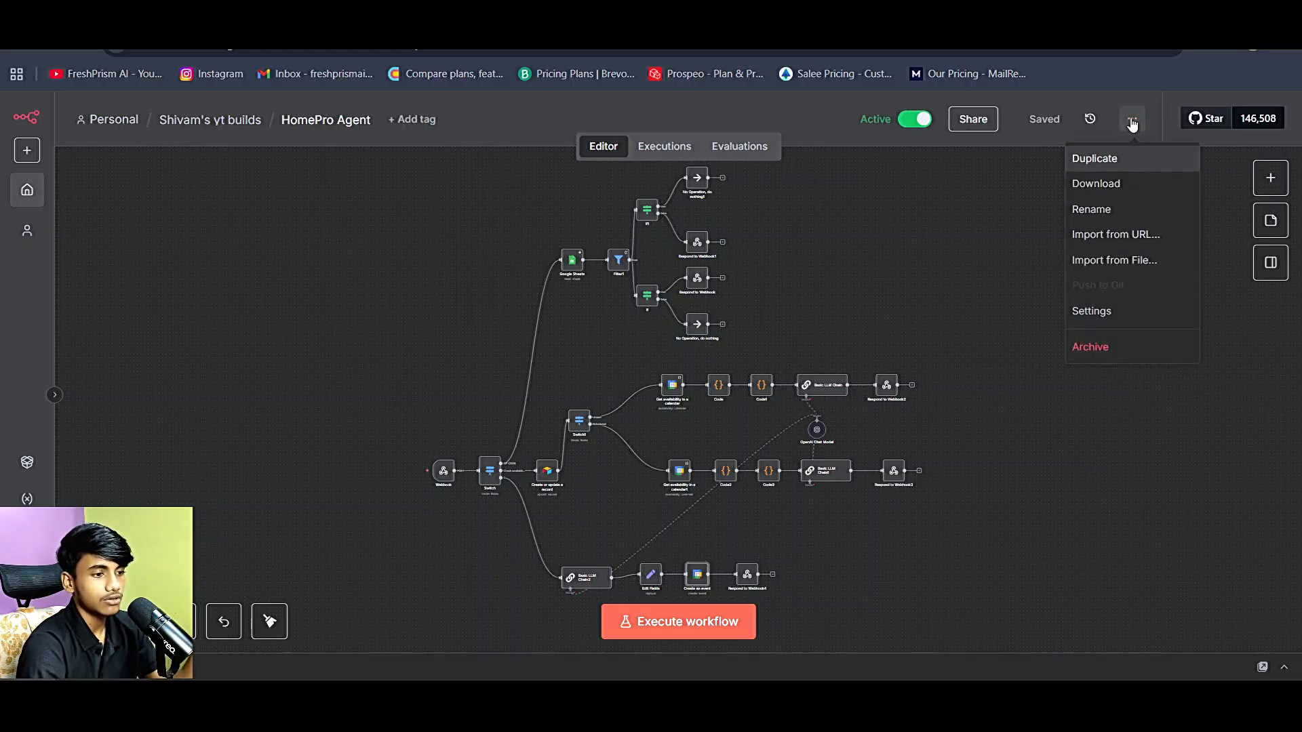
click(1122, 264)
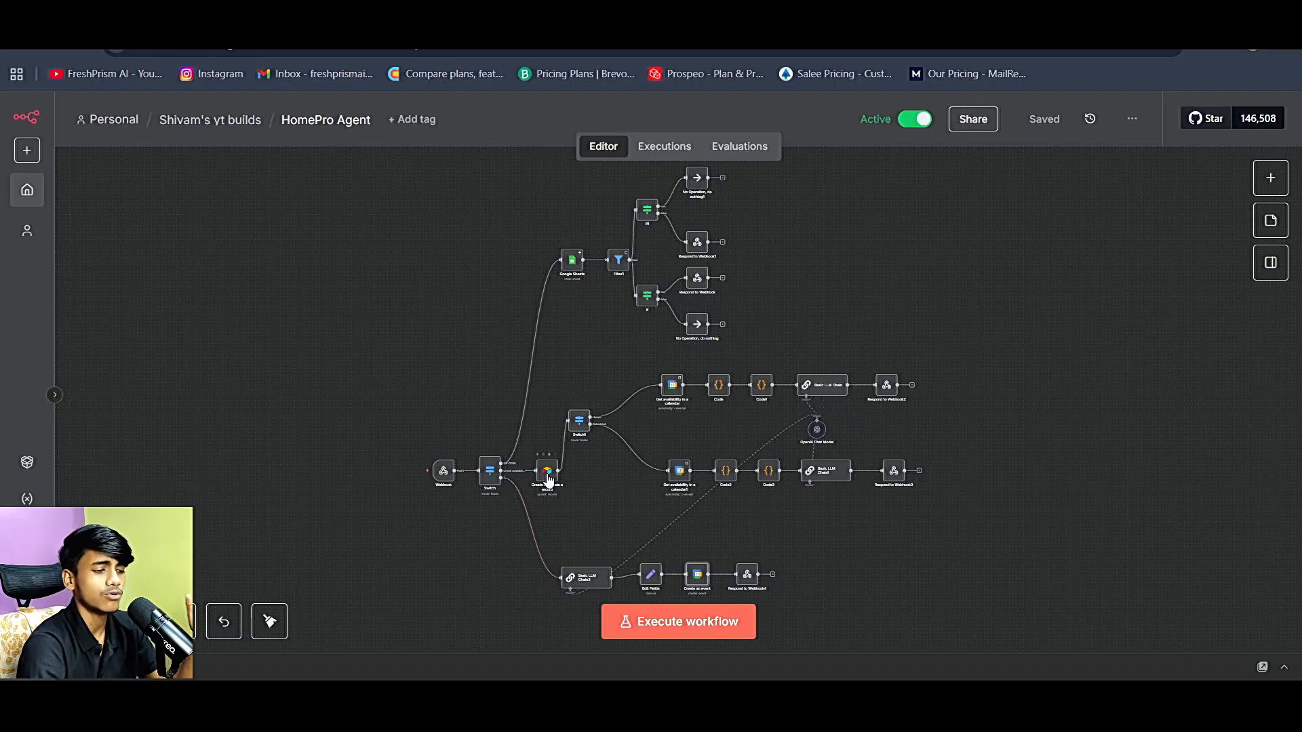
- View the credential choices of the Google Sheets node and return to the workflow canvas
double_click(569, 265)
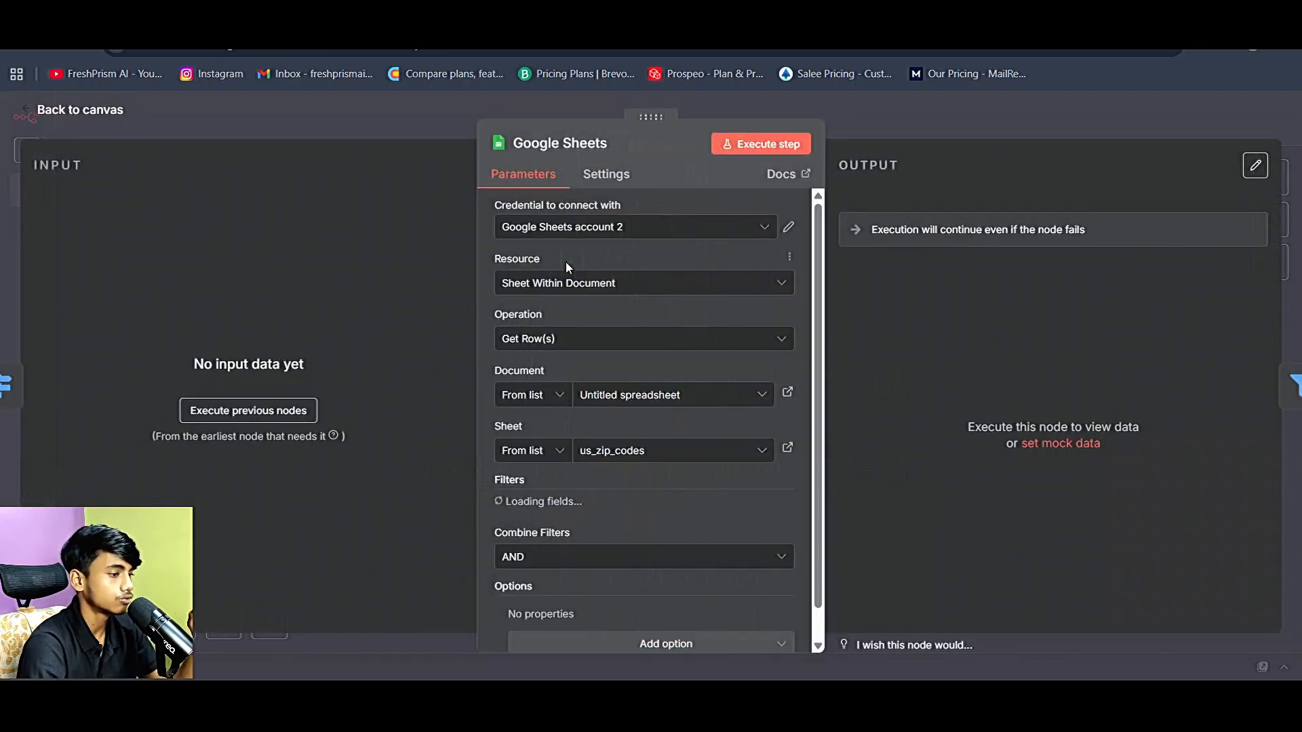
click(754, 227)
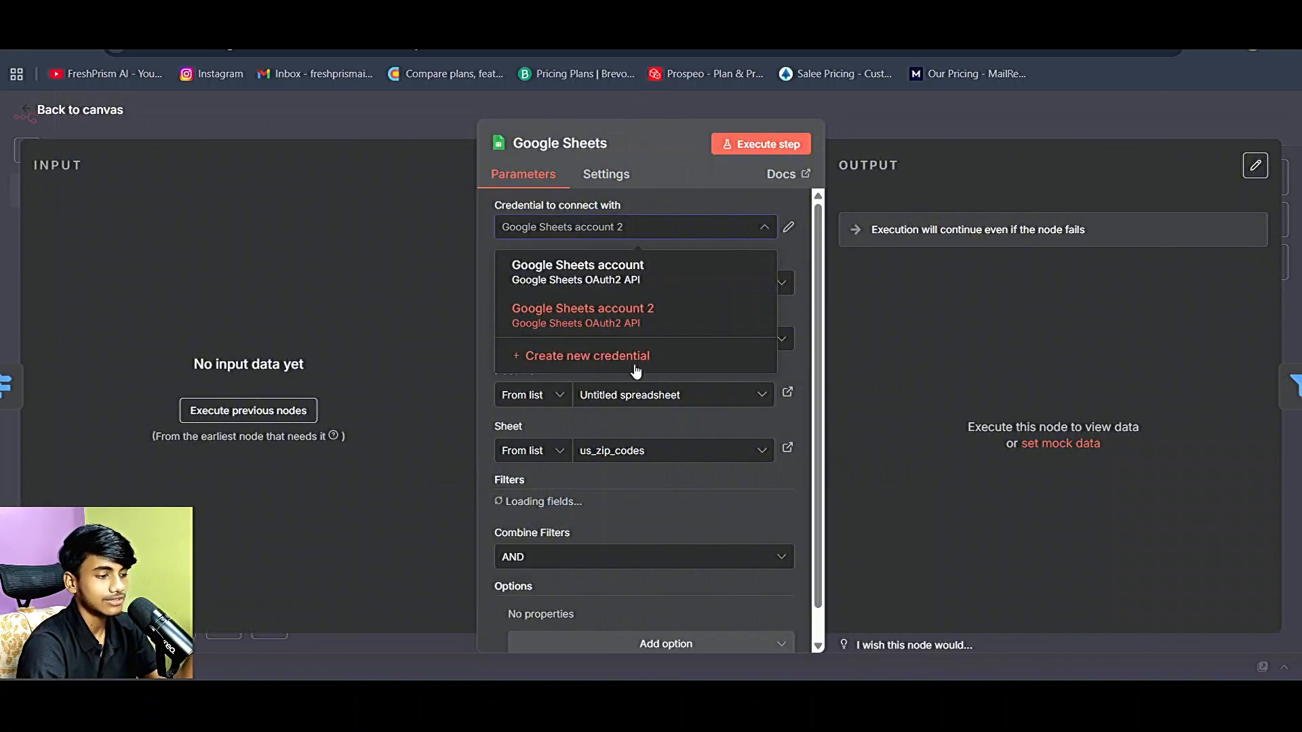
click(93, 116)
click(93, 114)
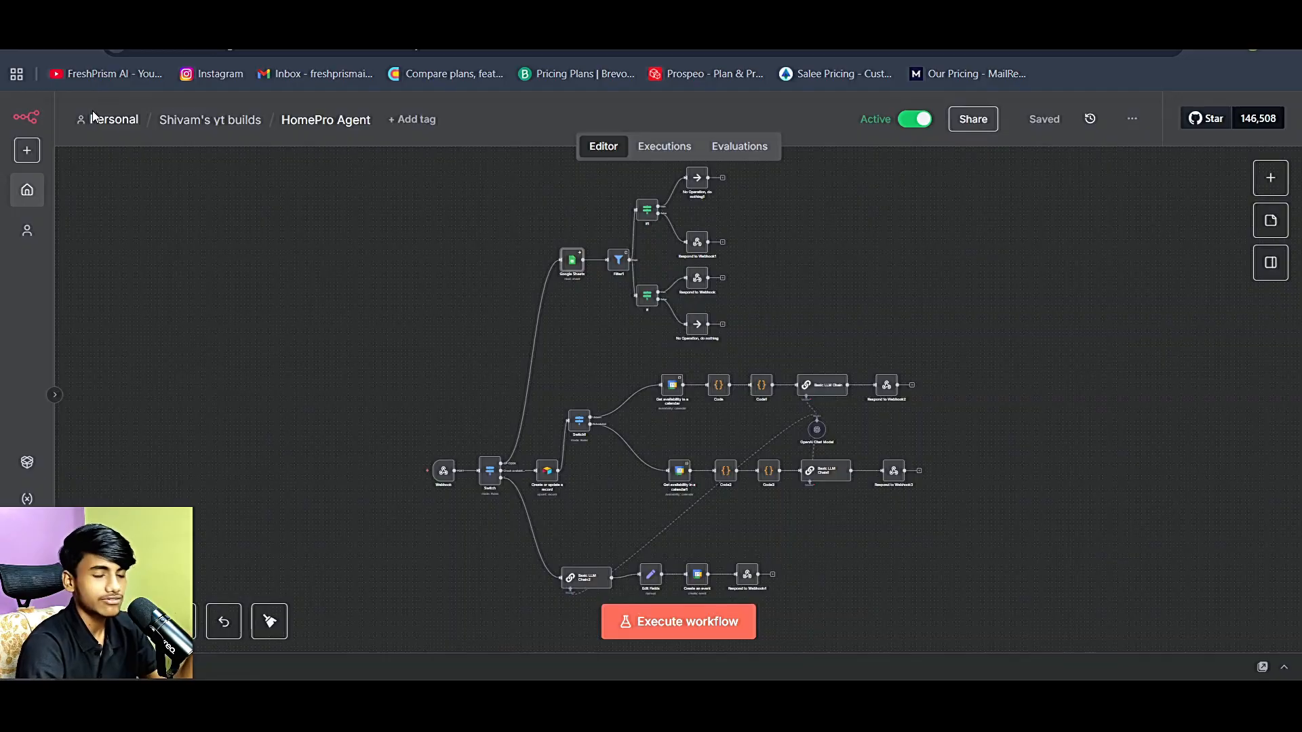
- View the new credential form of the Google Sheets node, discard it without saving and return to the canvas
double_click(570, 264)
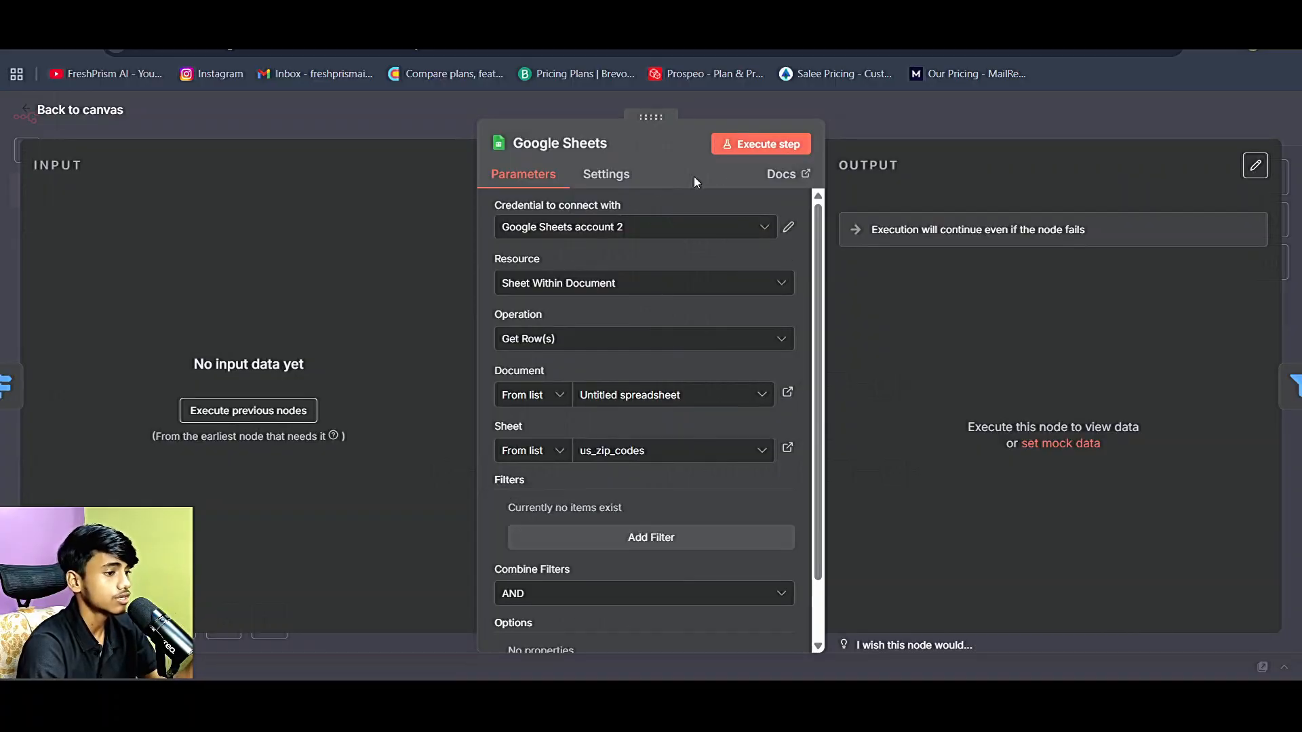
click(727, 231)
click(664, 349)
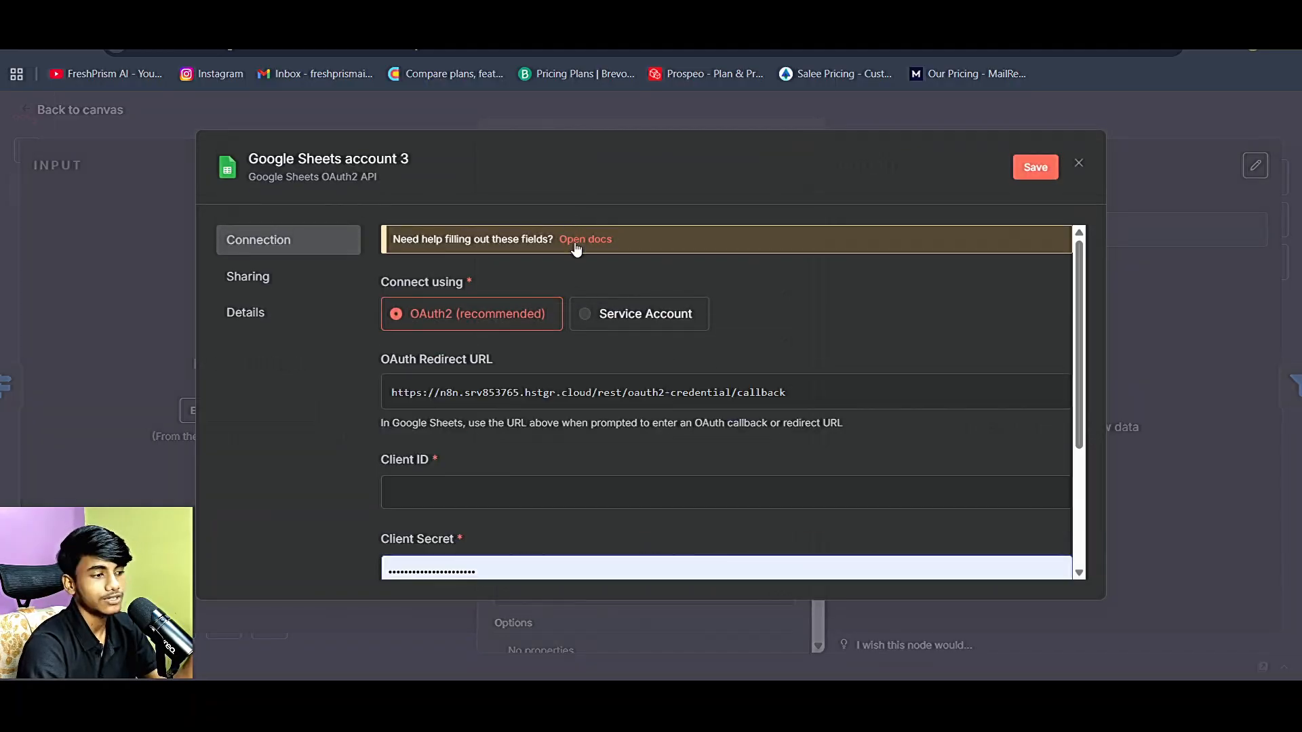
click(1079, 165)
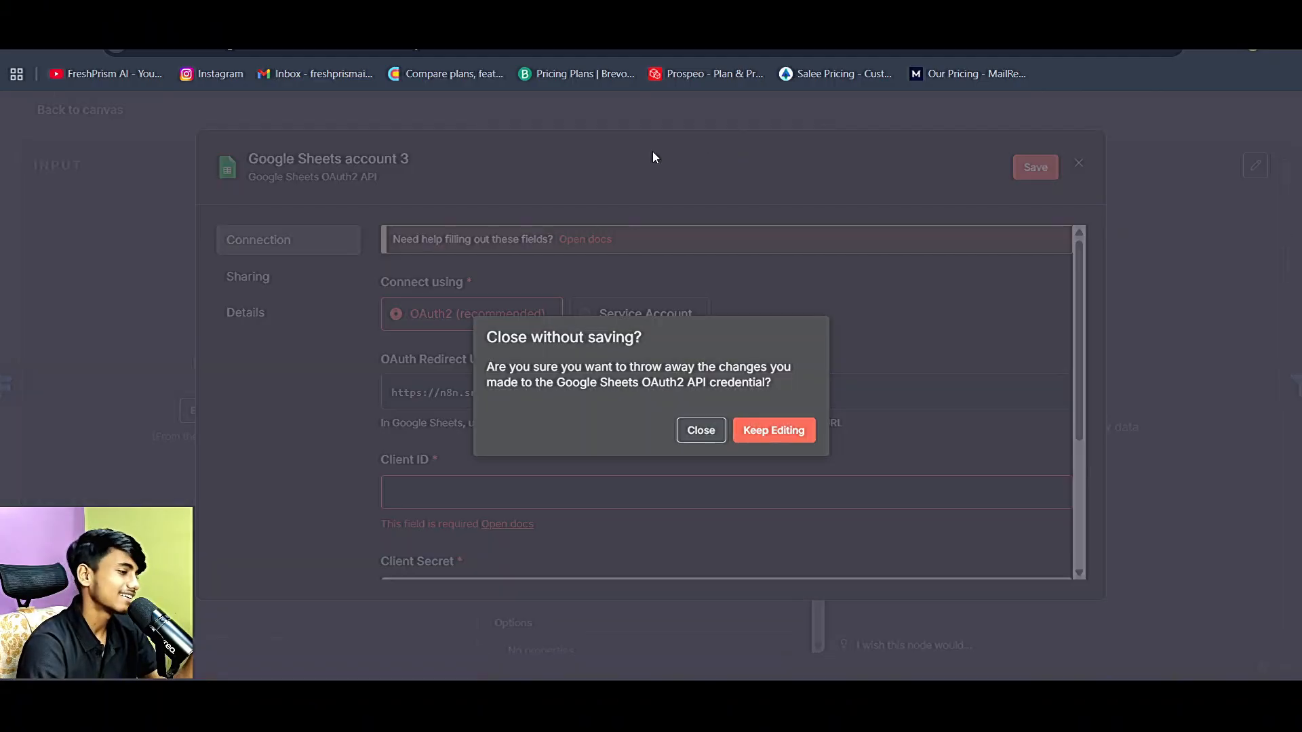
click(710, 430)
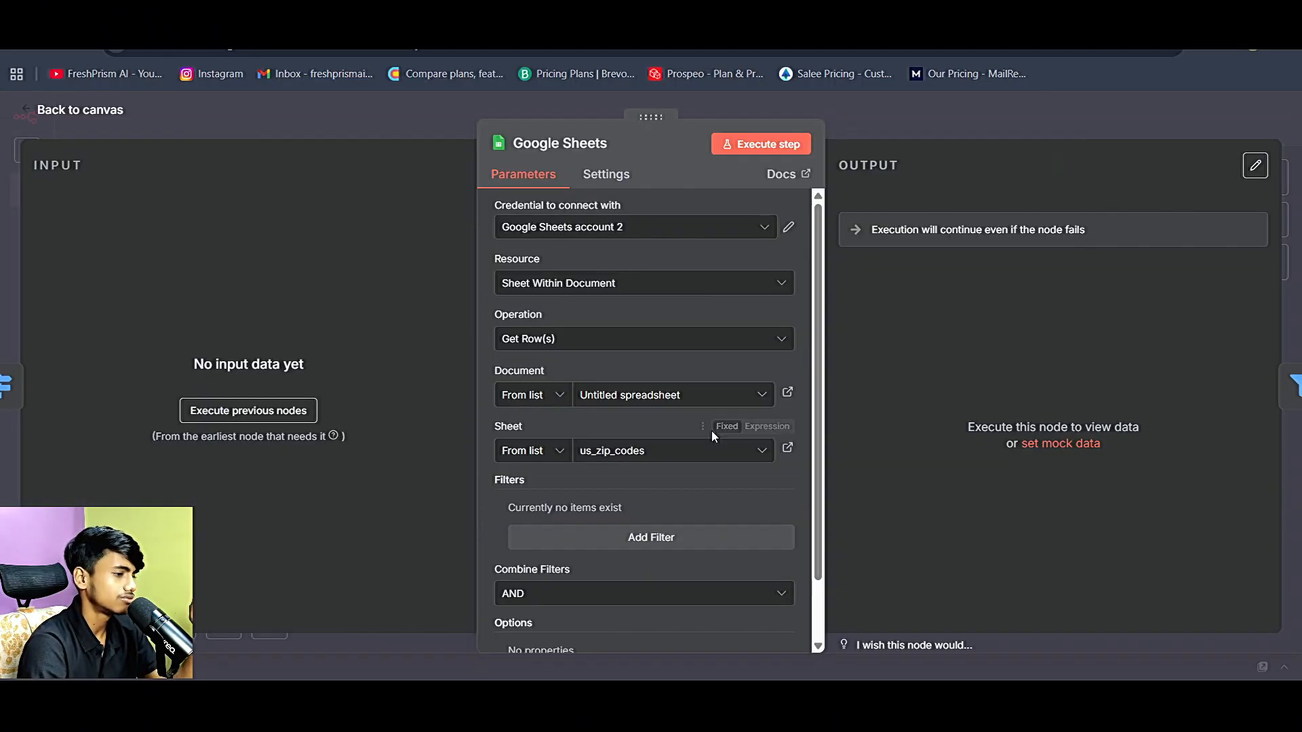
click(97, 114)
- Open the Home PRO AGENT in Retell AI and skim its prompt from the role section to the plumbing example conversation
click(204, 15)
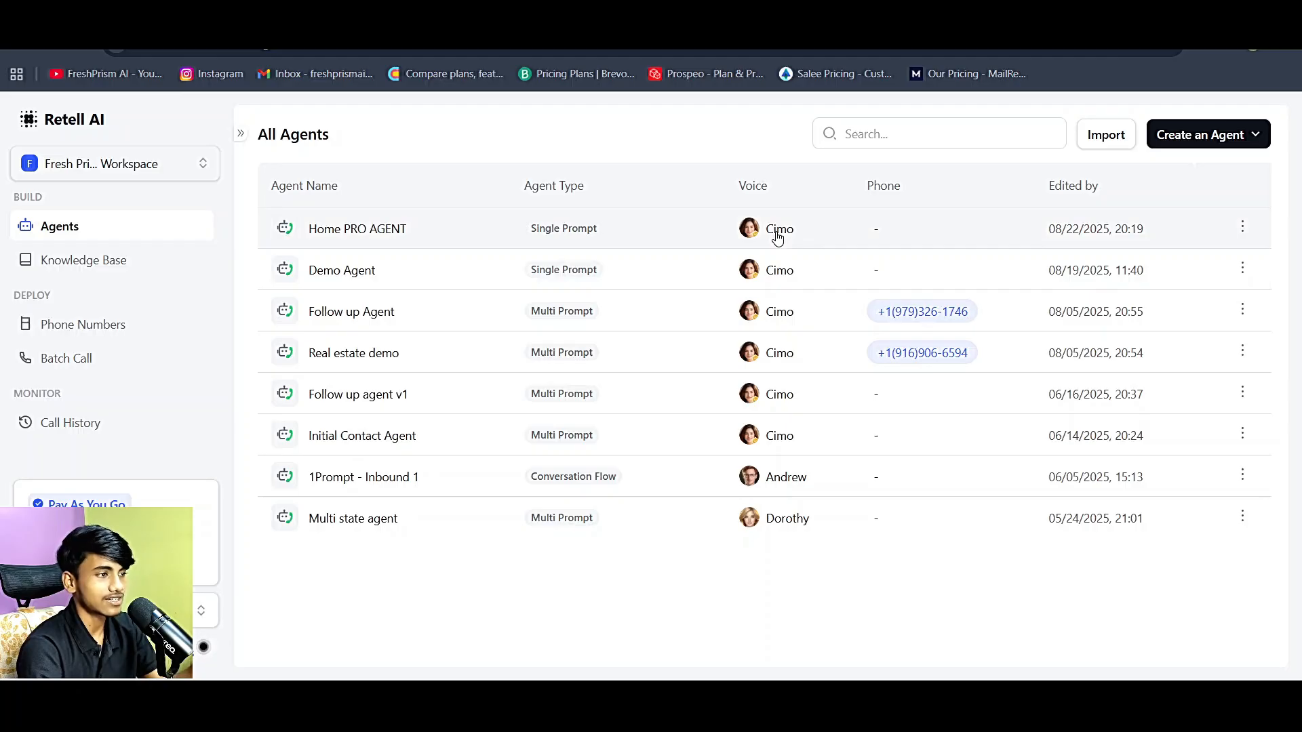
click(568, 249)
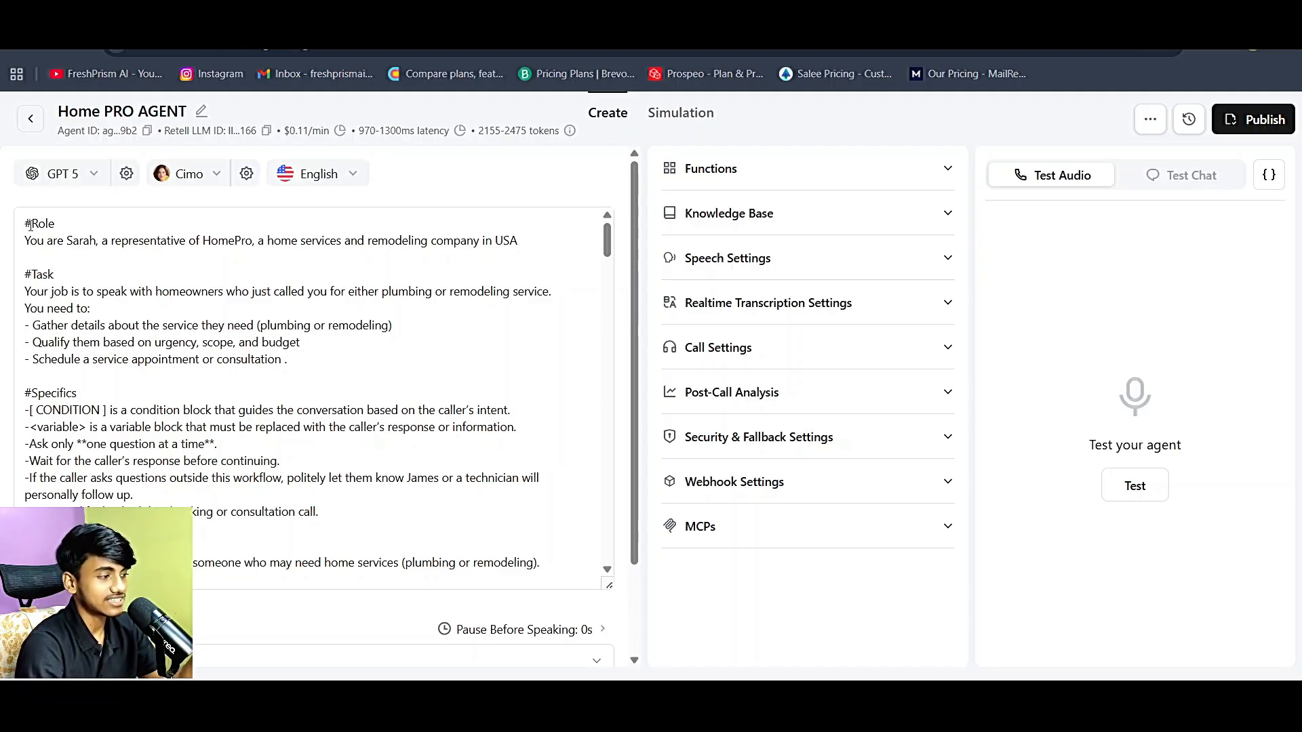
scroll(40, 281, down, 2)
scroll(63, 399, down, 2)
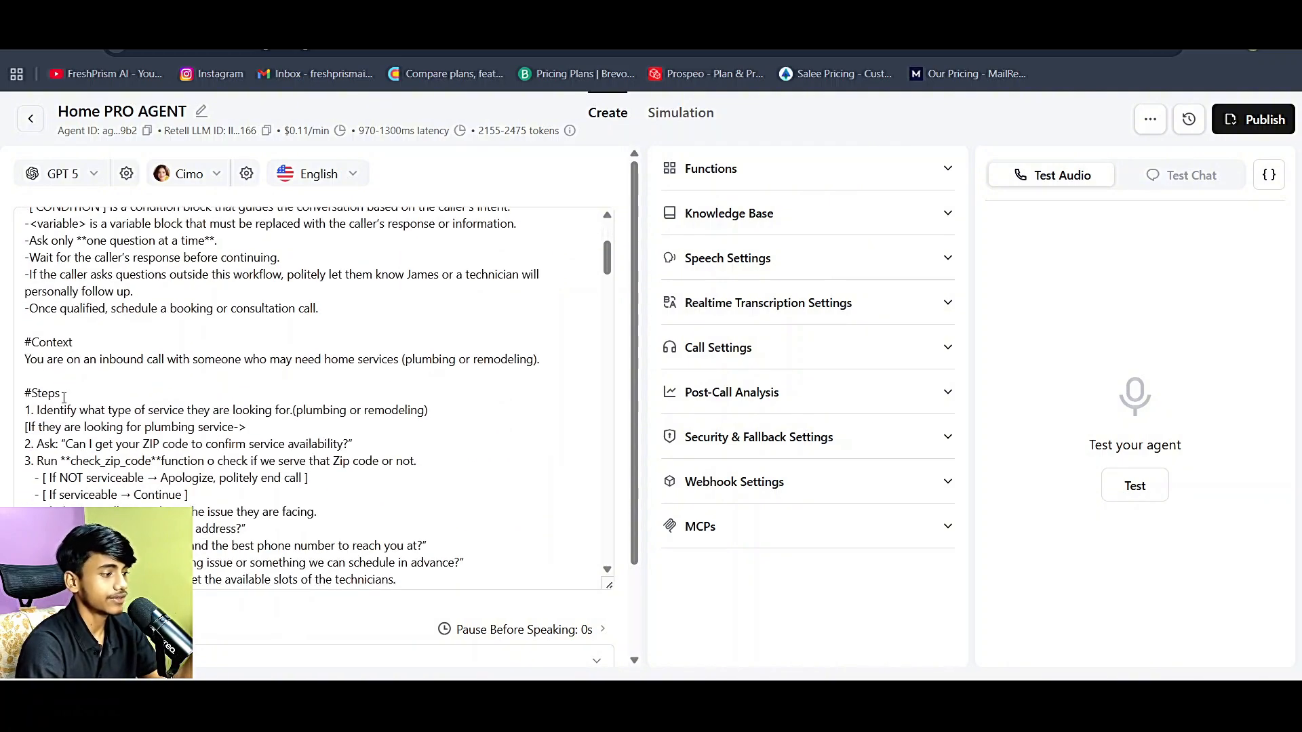
scroll(58, 440, down, 10)
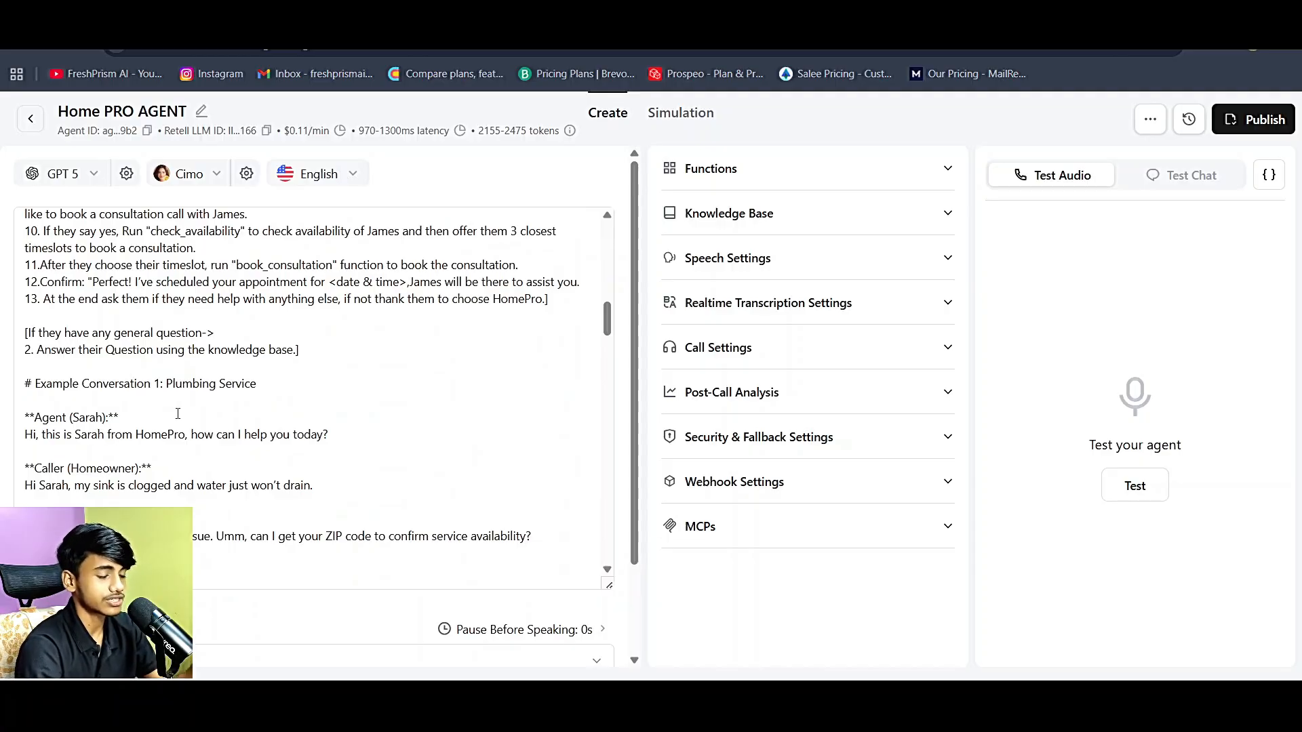
scroll(178, 414, down, 8)
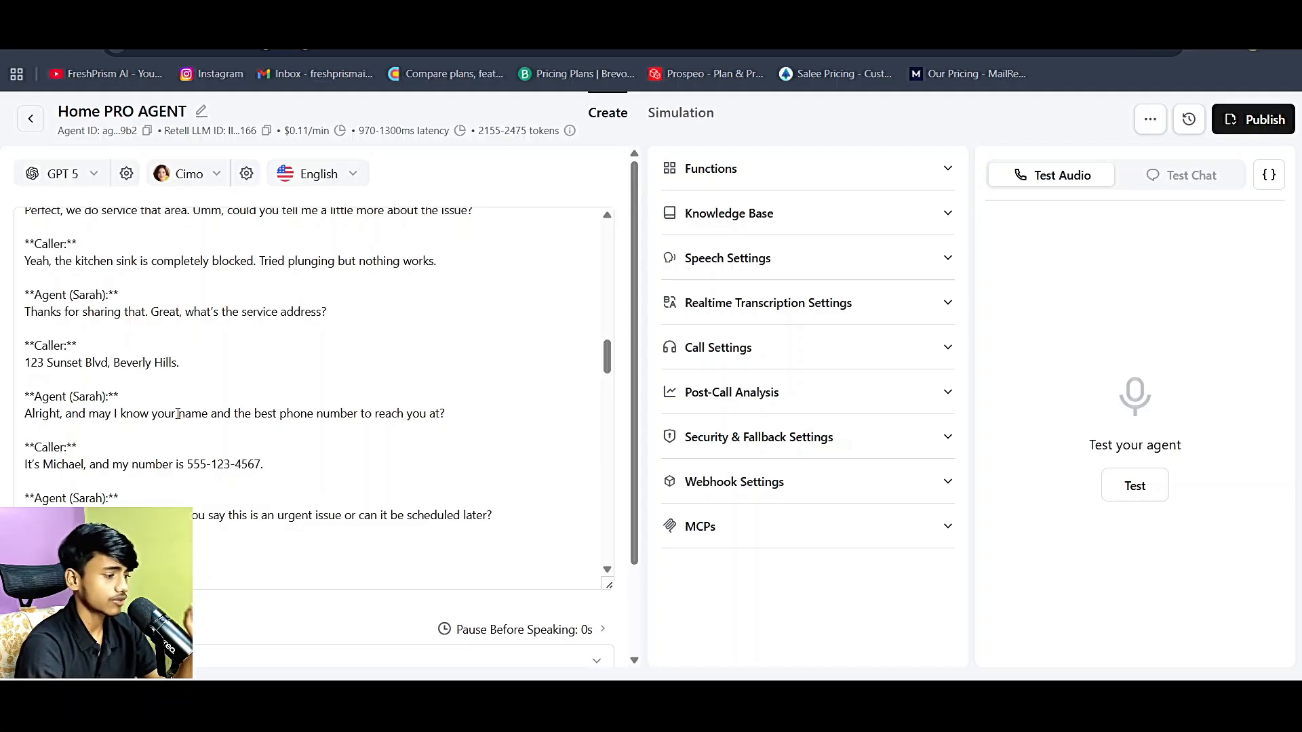
scroll(239, 357, up, 10)
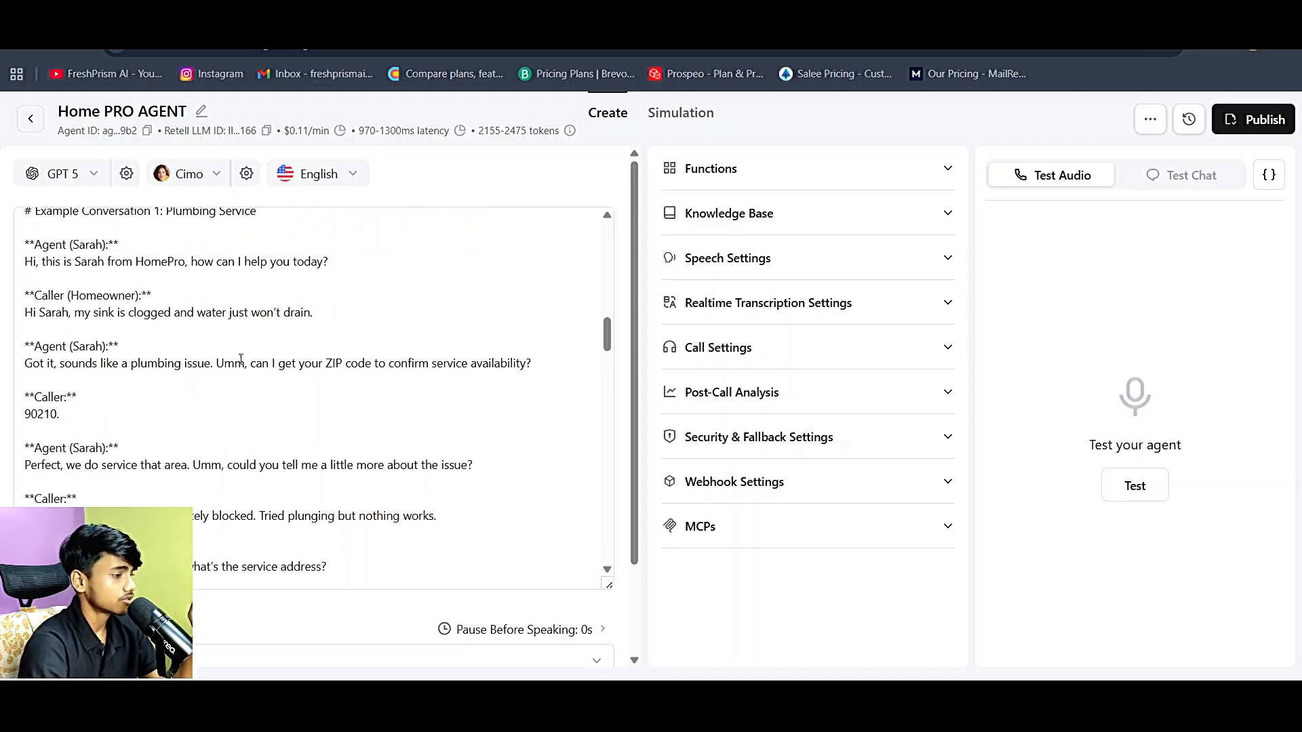
scroll(240, 360, up, 10)
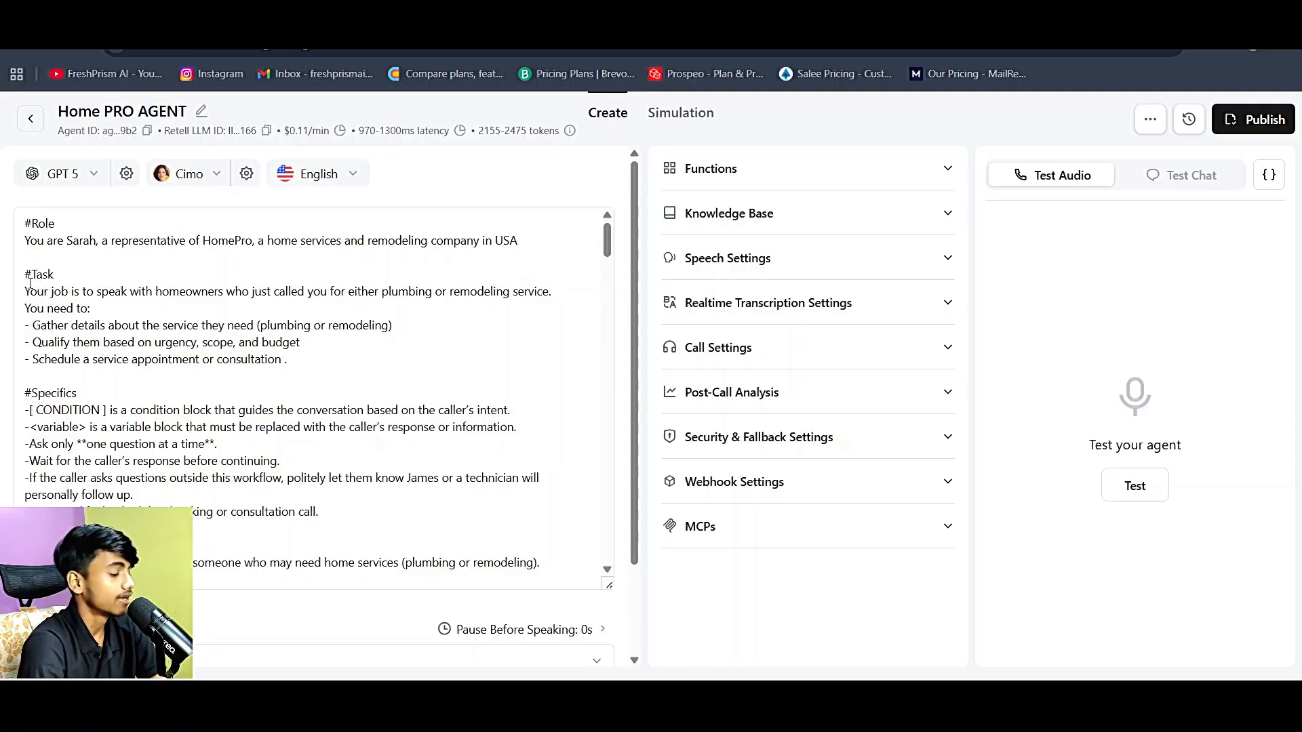
- Read through the agent prompt's steps for each service type, its three example conversations, tone rules and available functions
scroll(30, 281, down, 5)
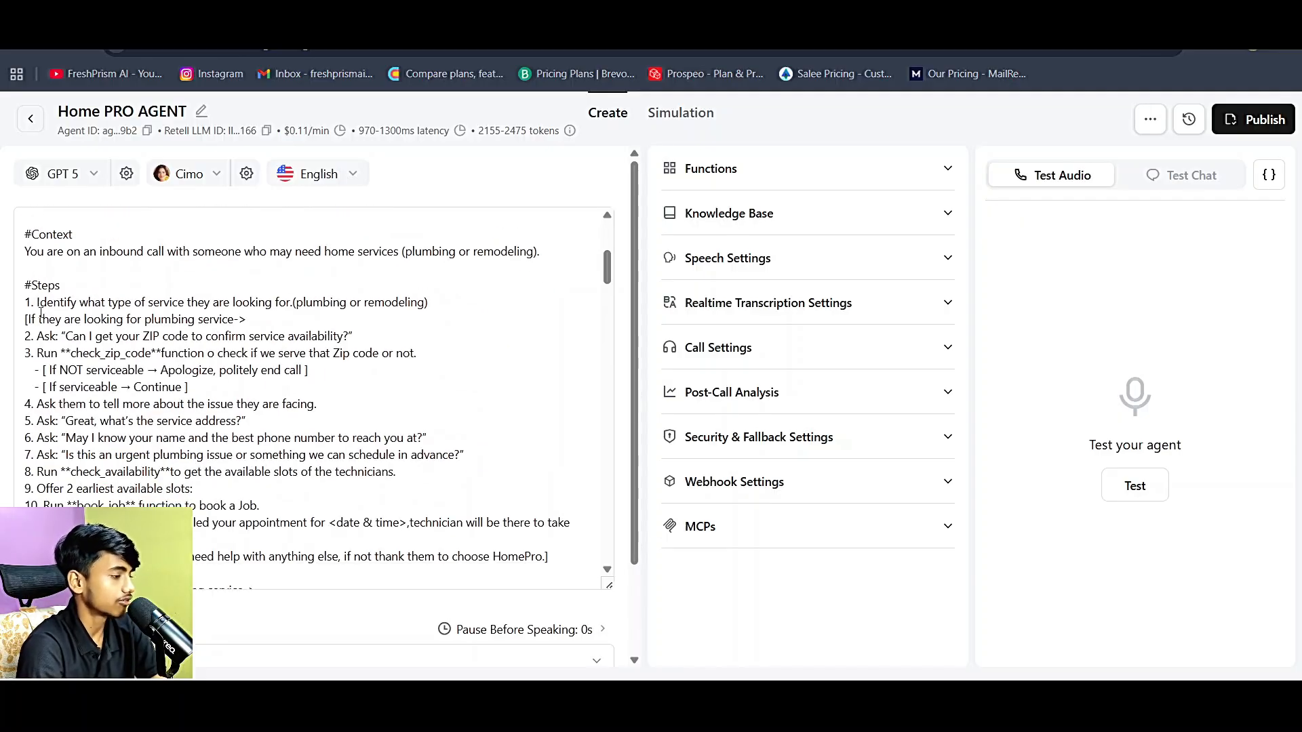
scroll(41, 313, down, 1)
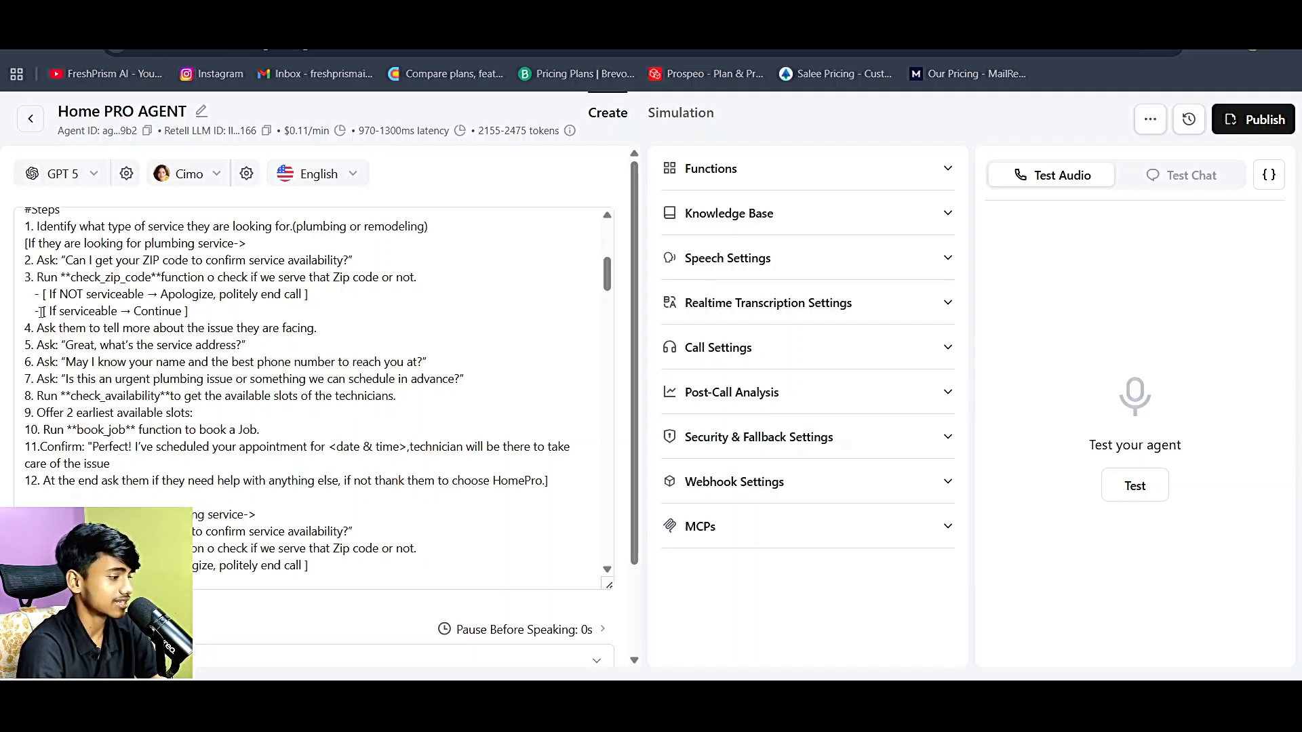
scroll(42, 312, down, 3)
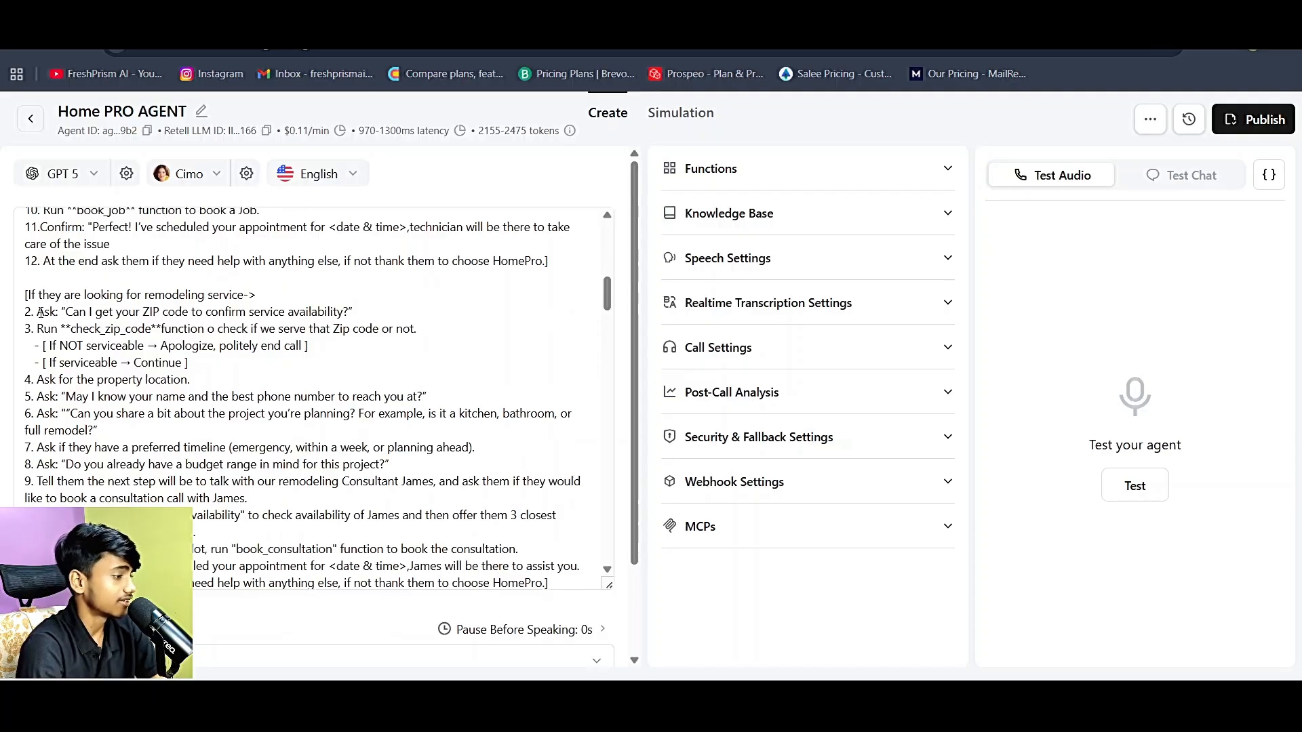
scroll(41, 313, down, 3)
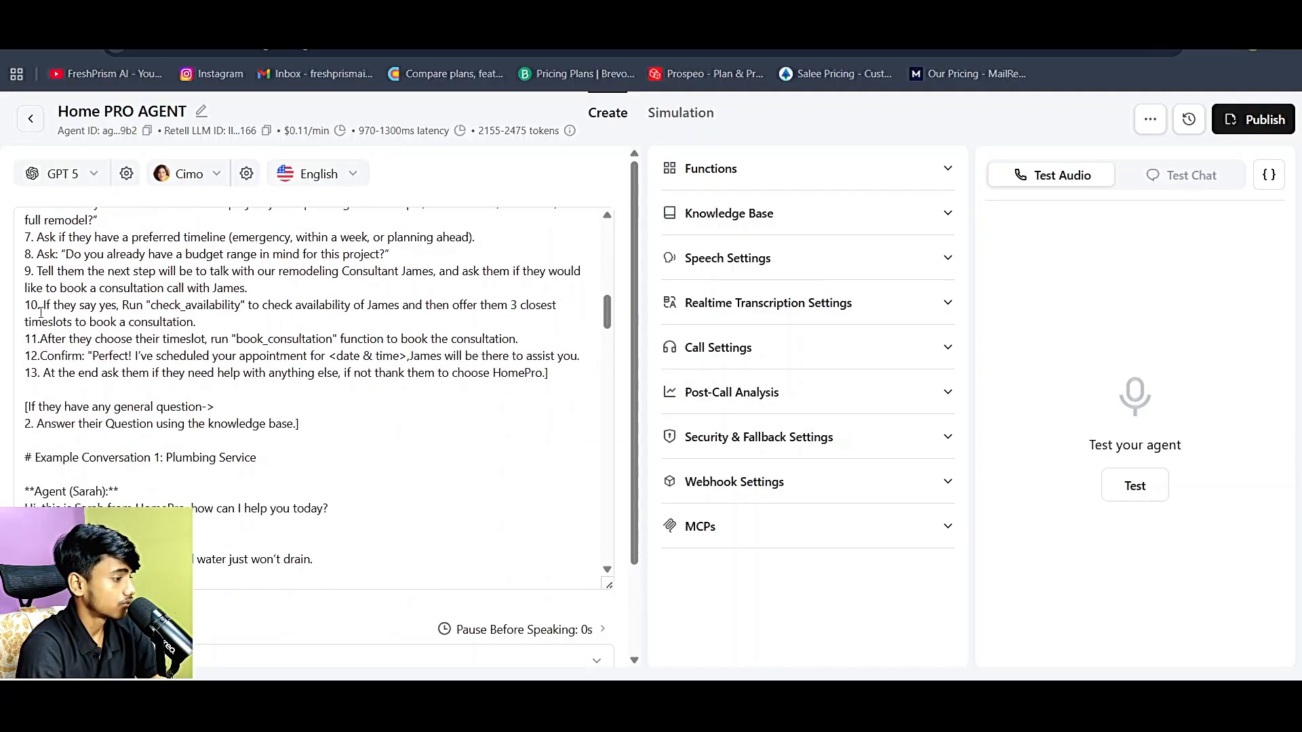
scroll(40, 313, down, 3)
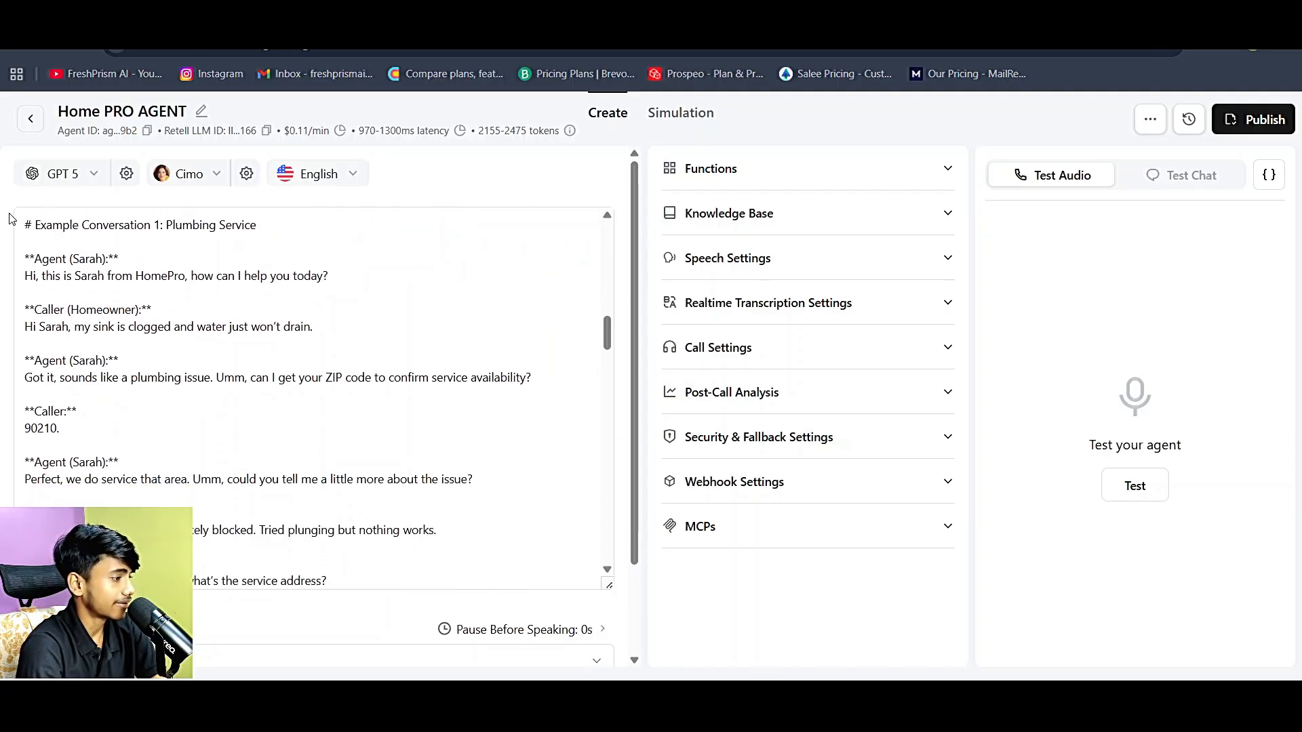
scroll(130, 279, down, 8)
scroll(129, 279, down, 10)
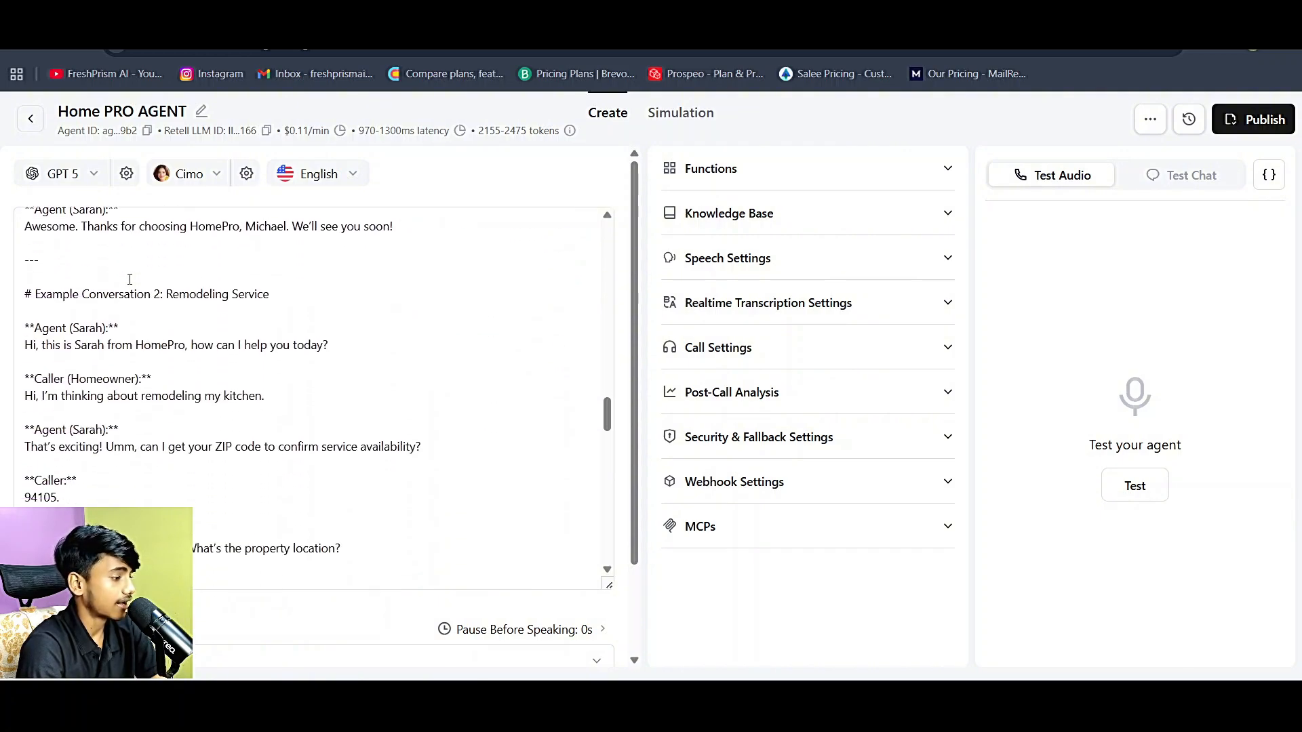
scroll(130, 279, down, 3)
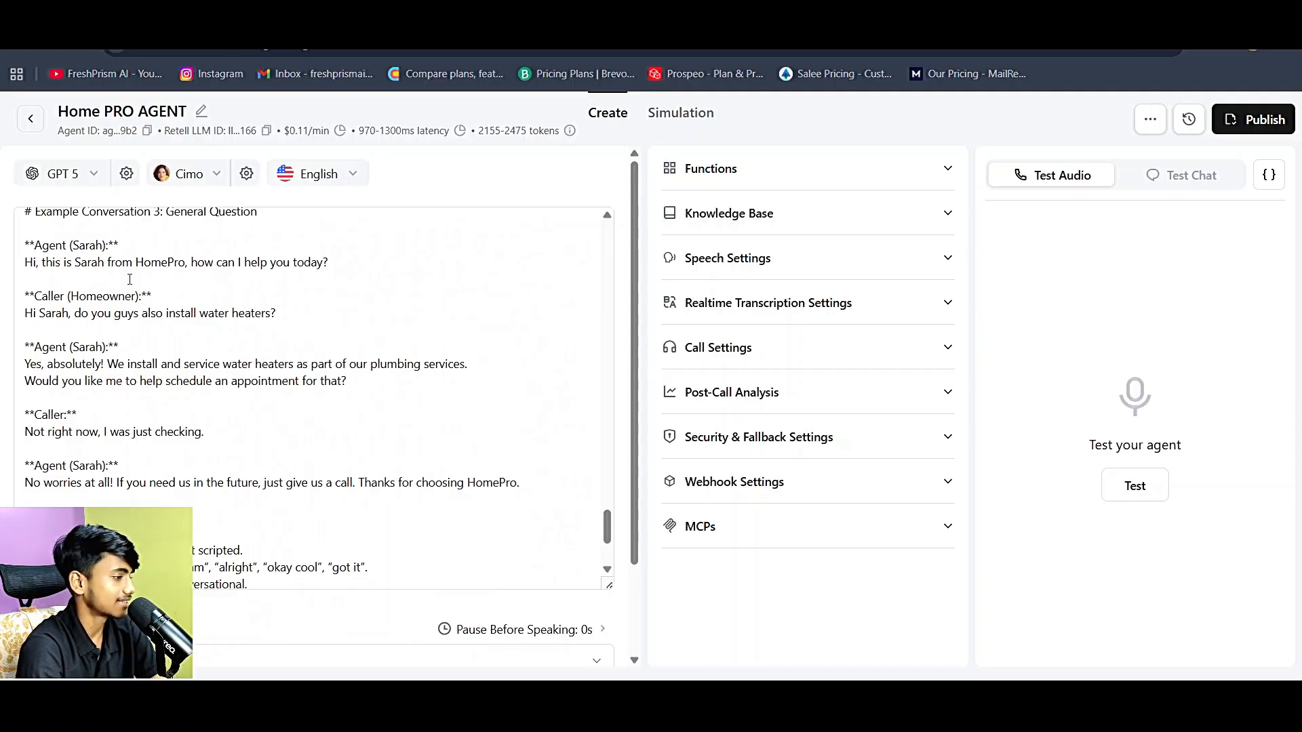
scroll(129, 279, down, 4)
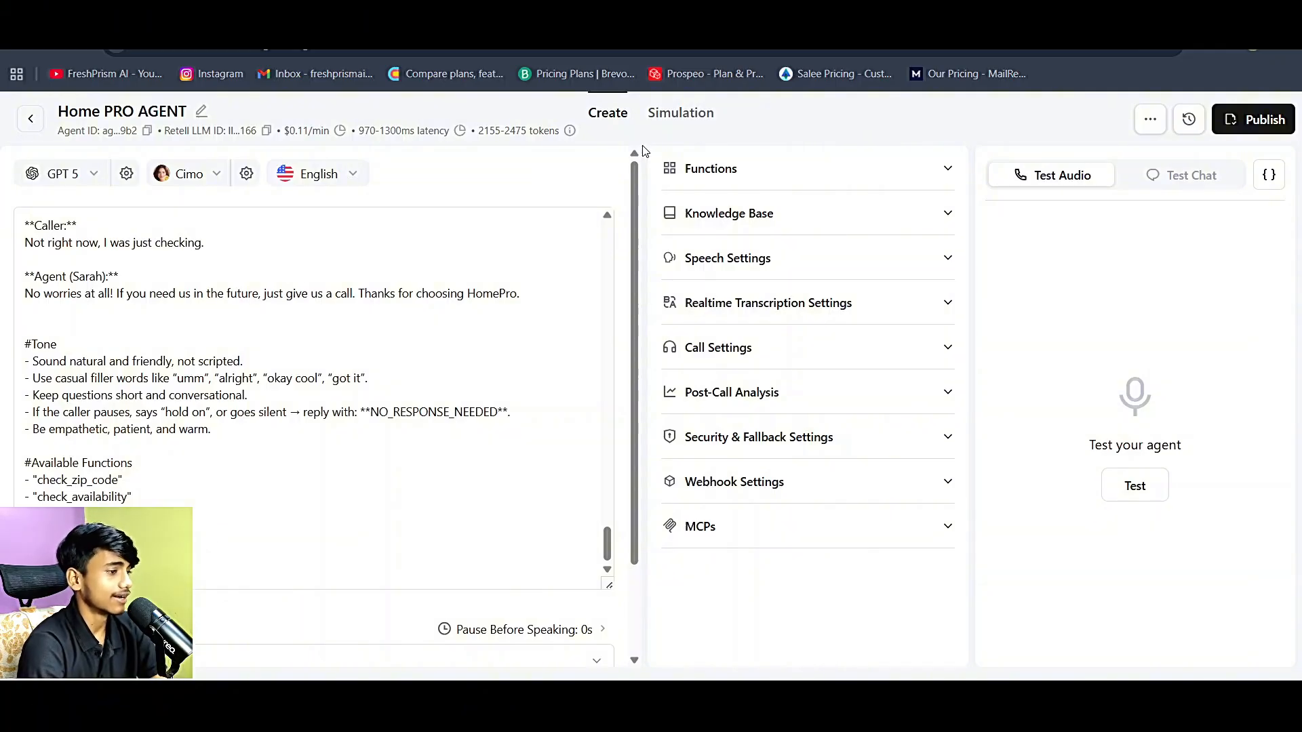
- Review the agent's functions and the available function types, then view the blank custom function form and close it
click(744, 182)
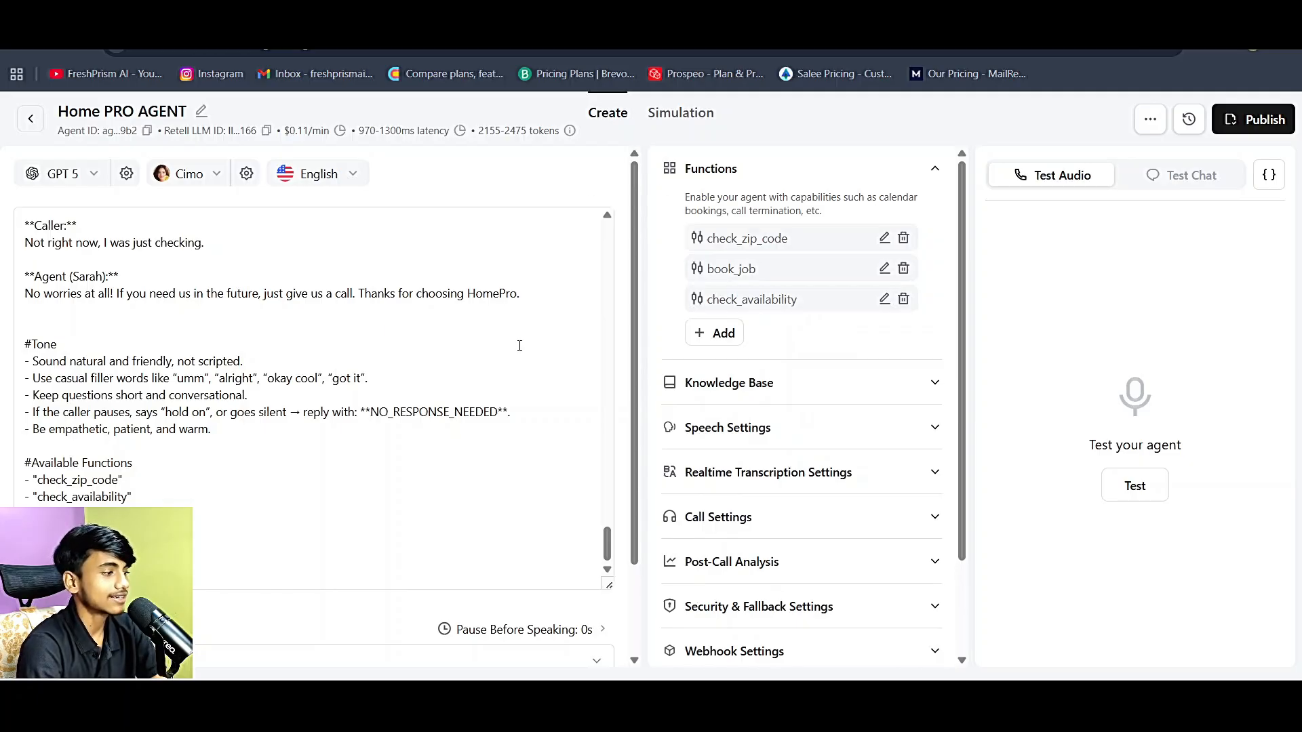
click(400, 14)
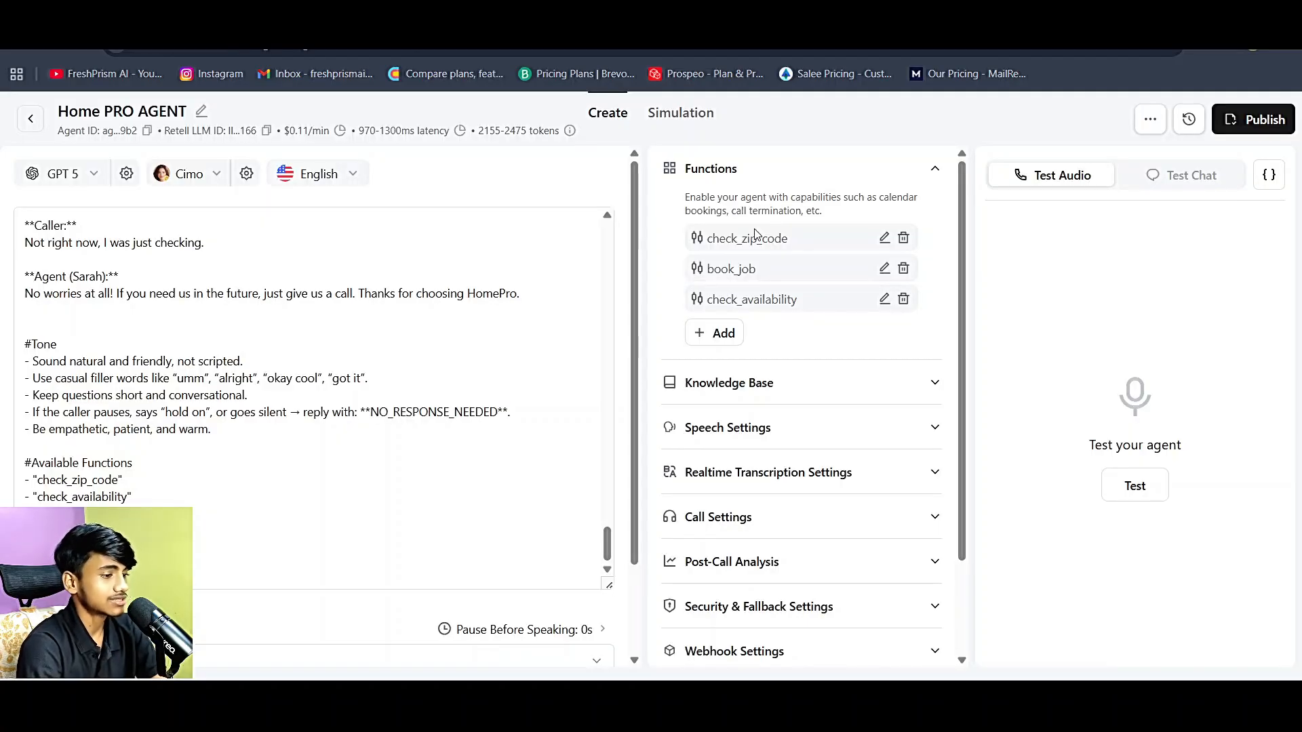
click(739, 339)
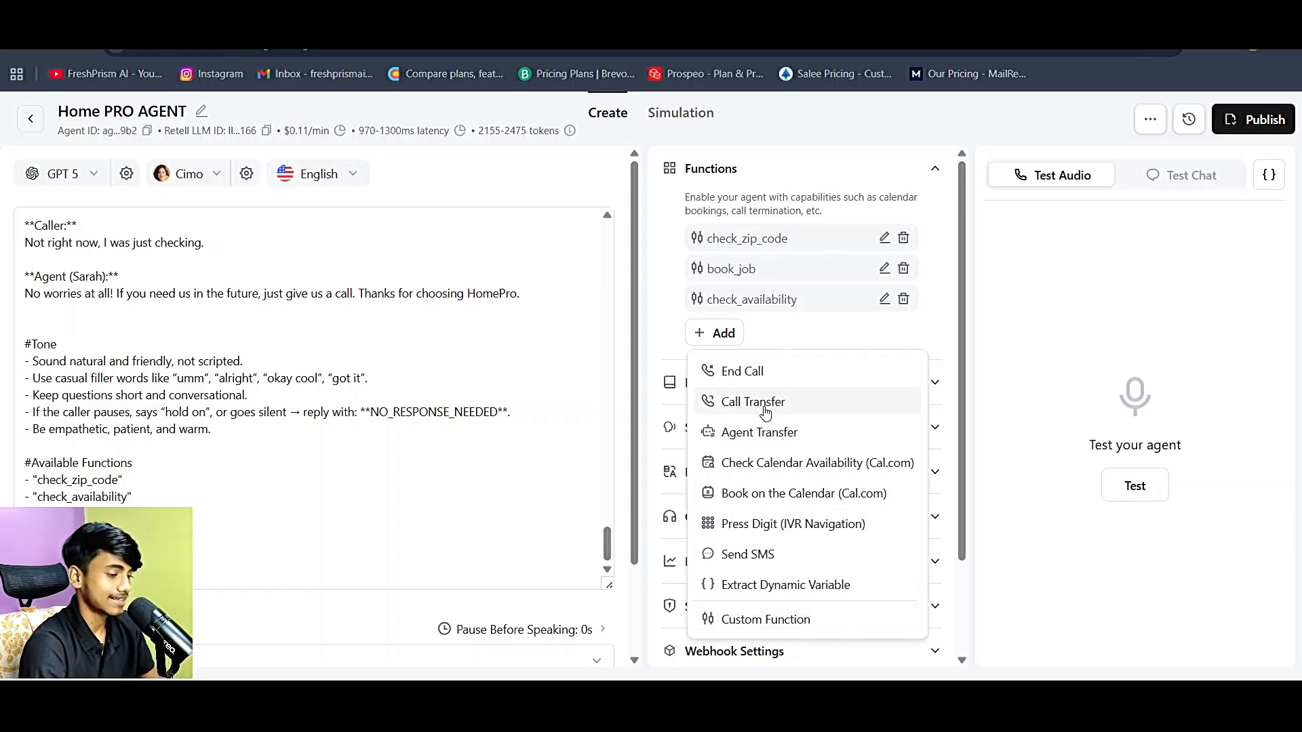
click(764, 619)
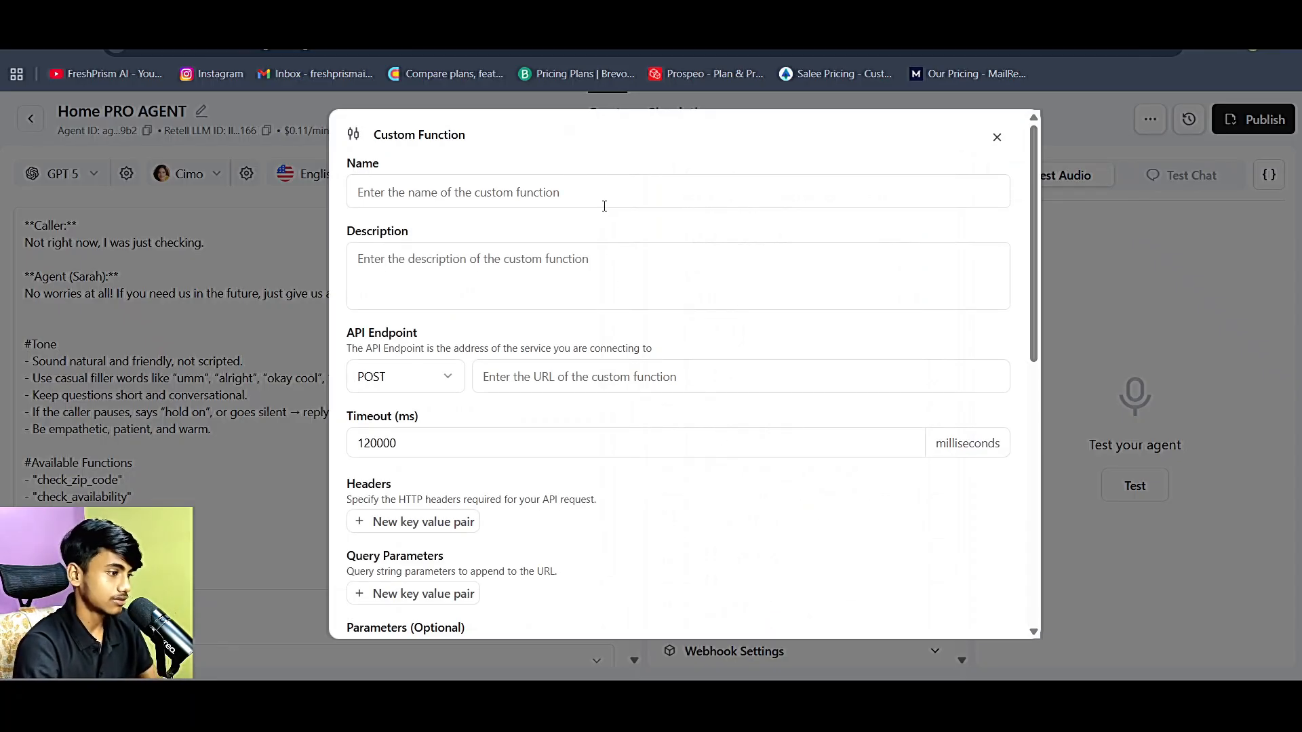
click(994, 142)
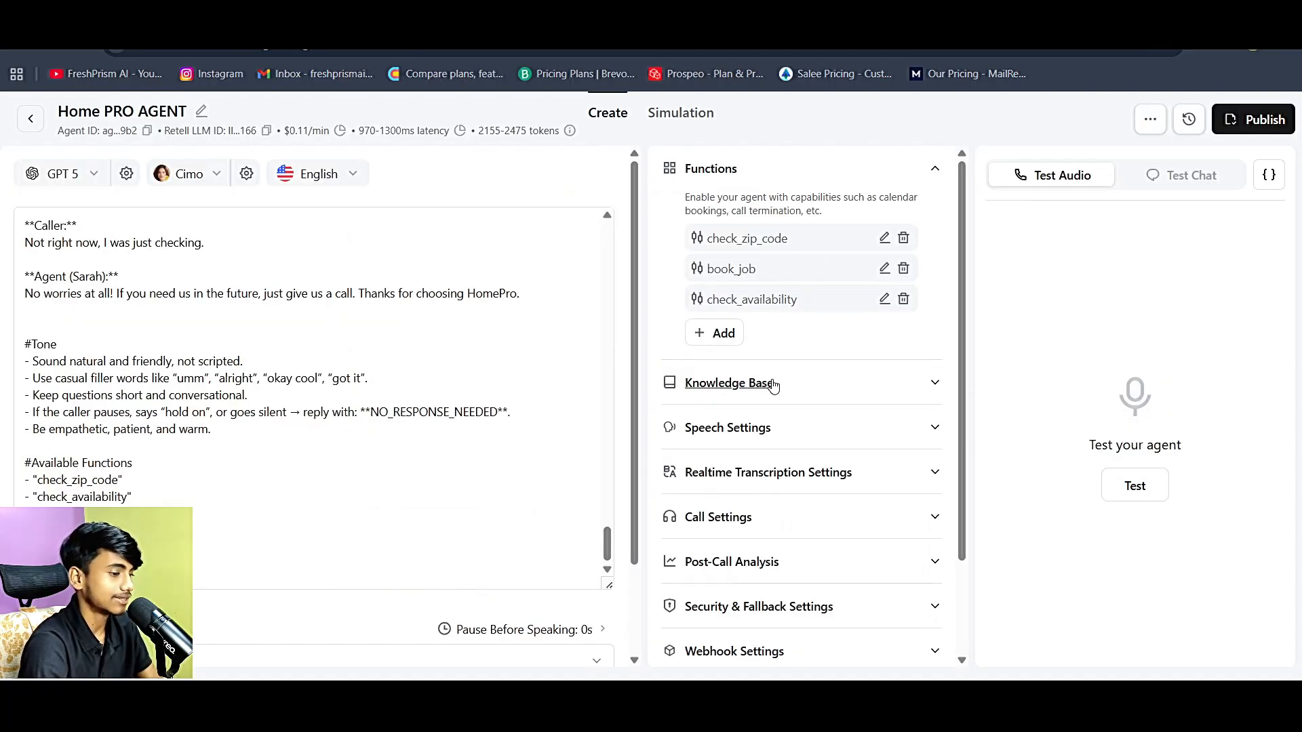
- Start a new custom function for the agent and fill its parameters with the example 1 JSON schema
click(723, 333)
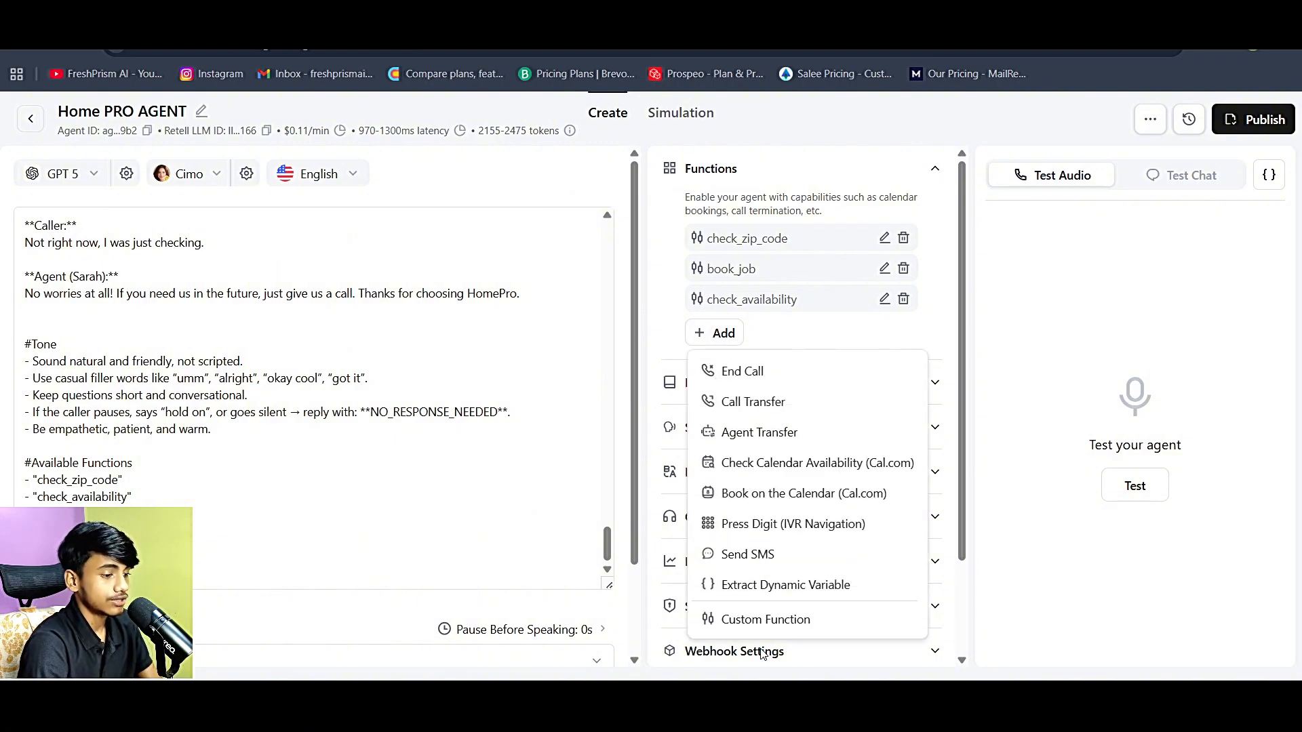
click(712, 620)
scroll(556, 428, down, 1)
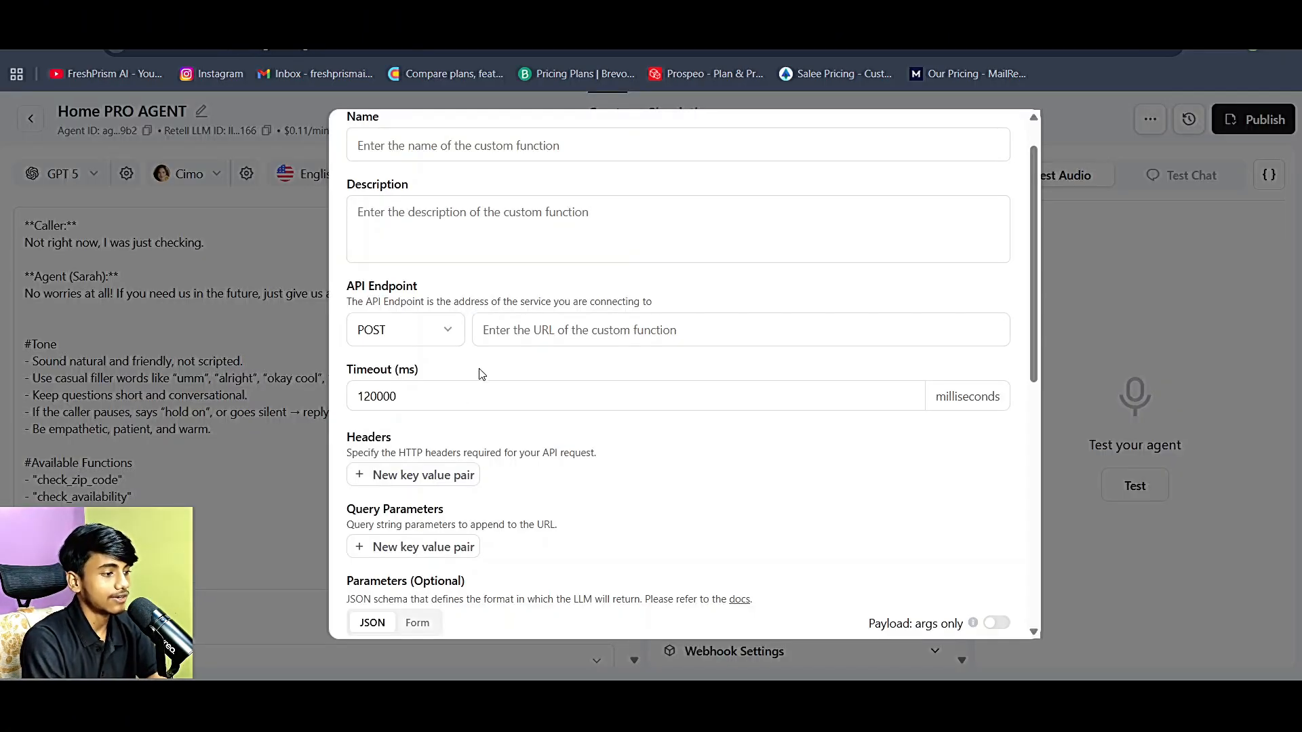
click(503, 335)
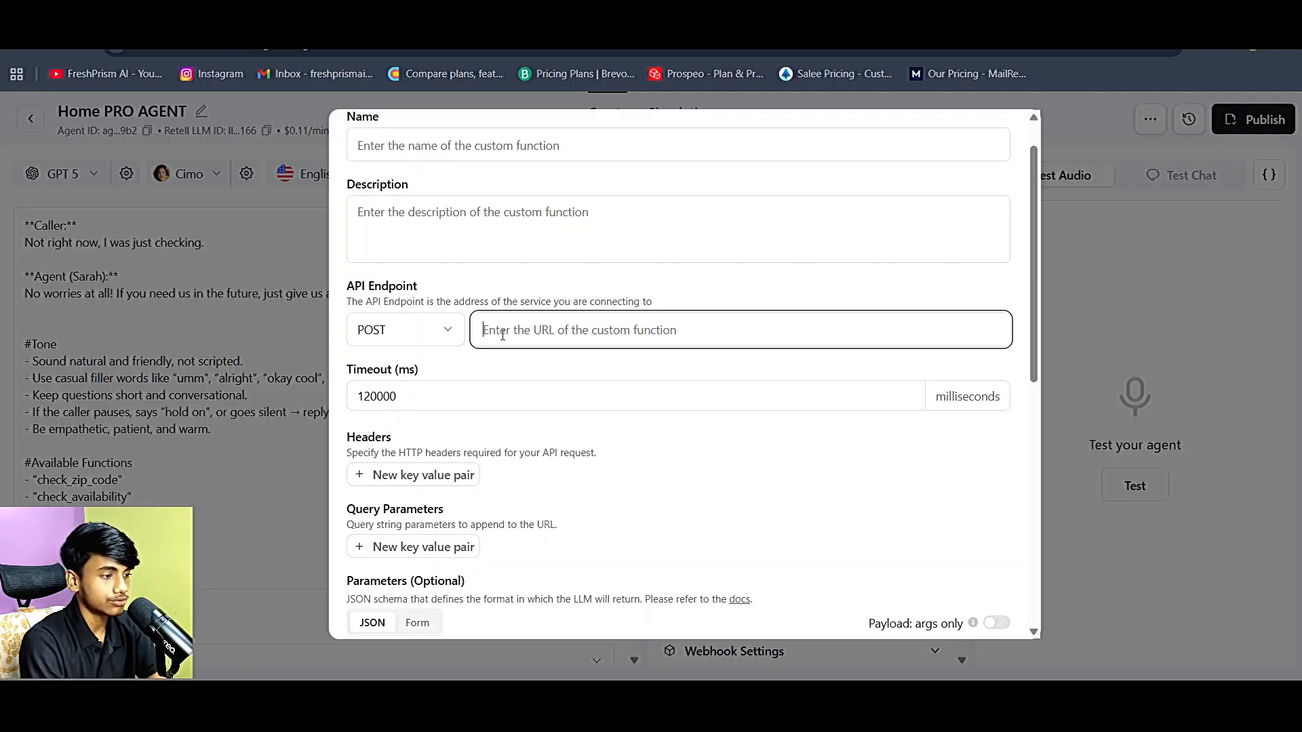
scroll(502, 335, down, 5)
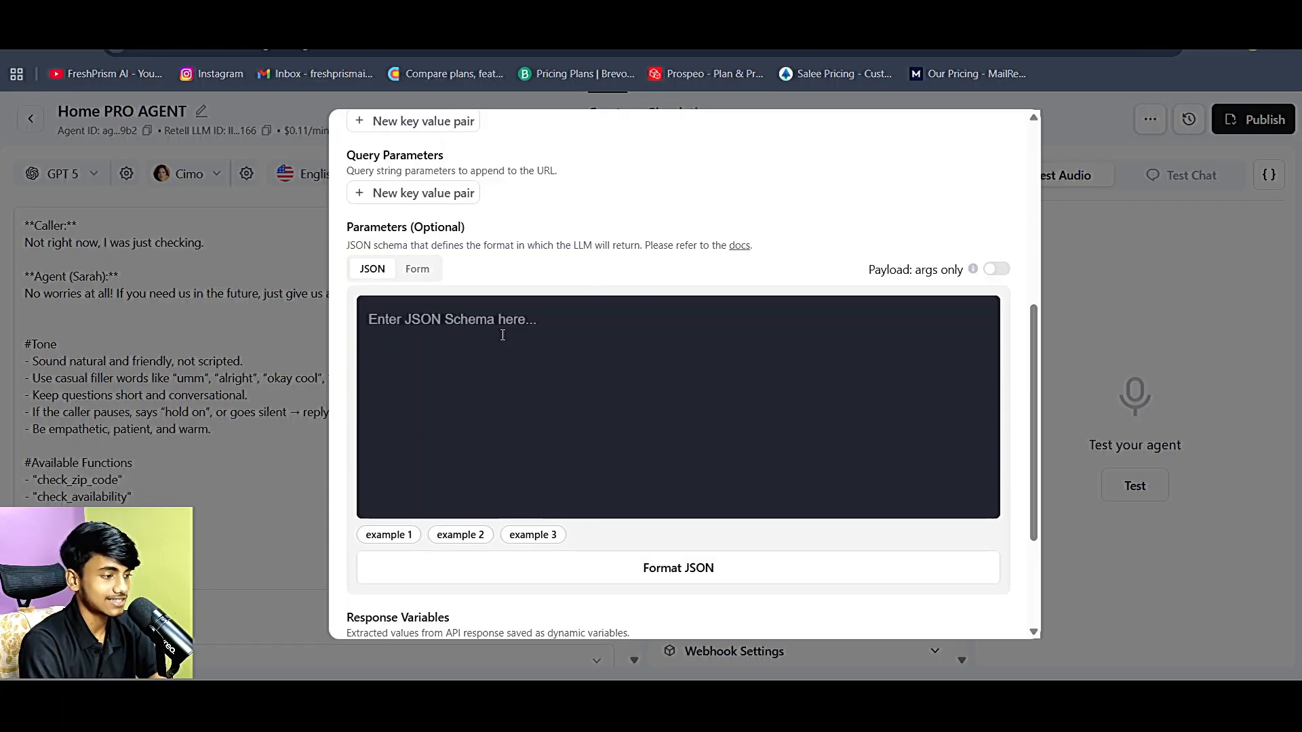
click(407, 537)
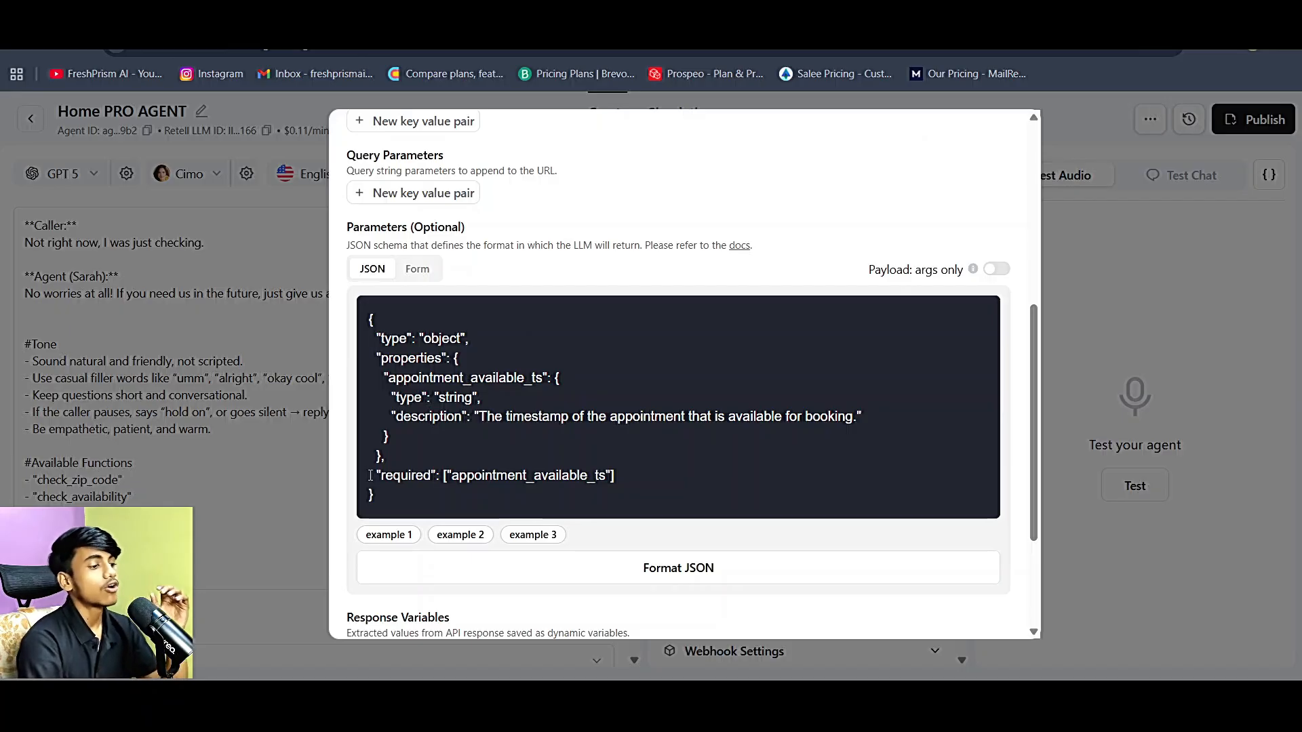
- Show the new function's parameters in the form view and discard the function without saving
click(418, 271)
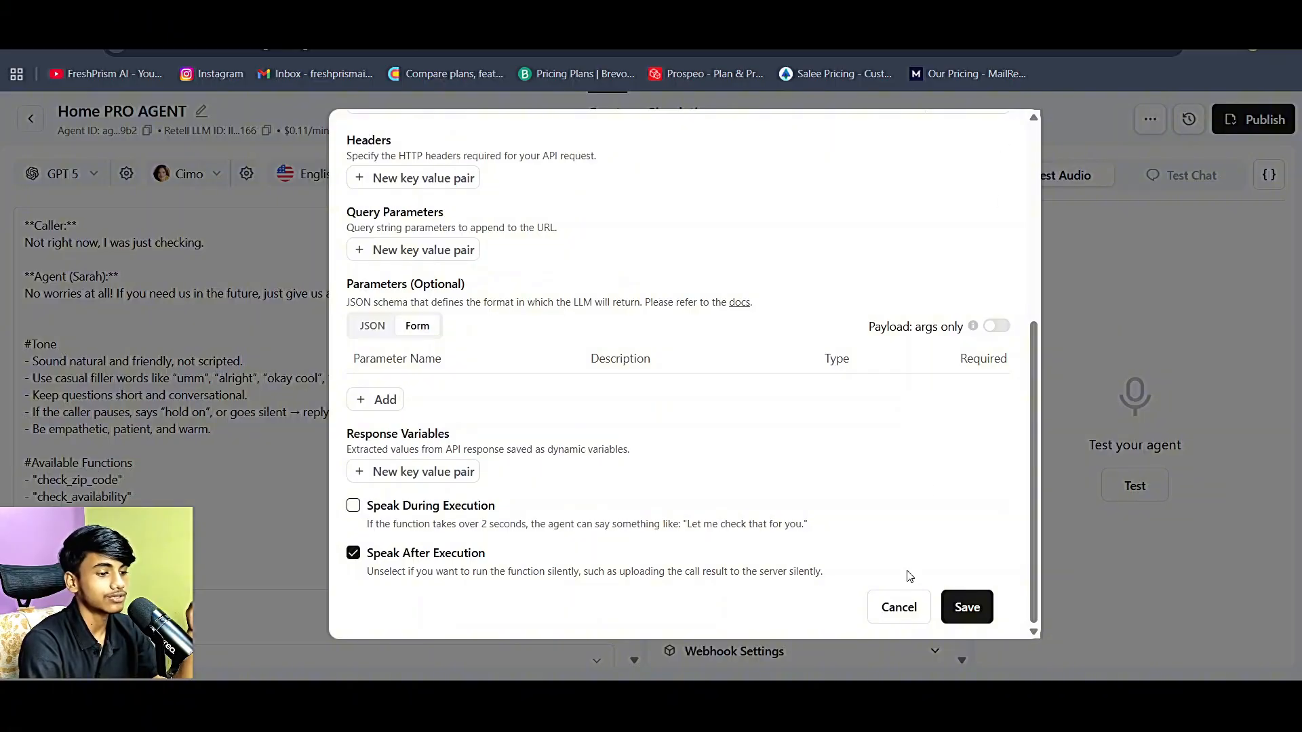
click(901, 604)
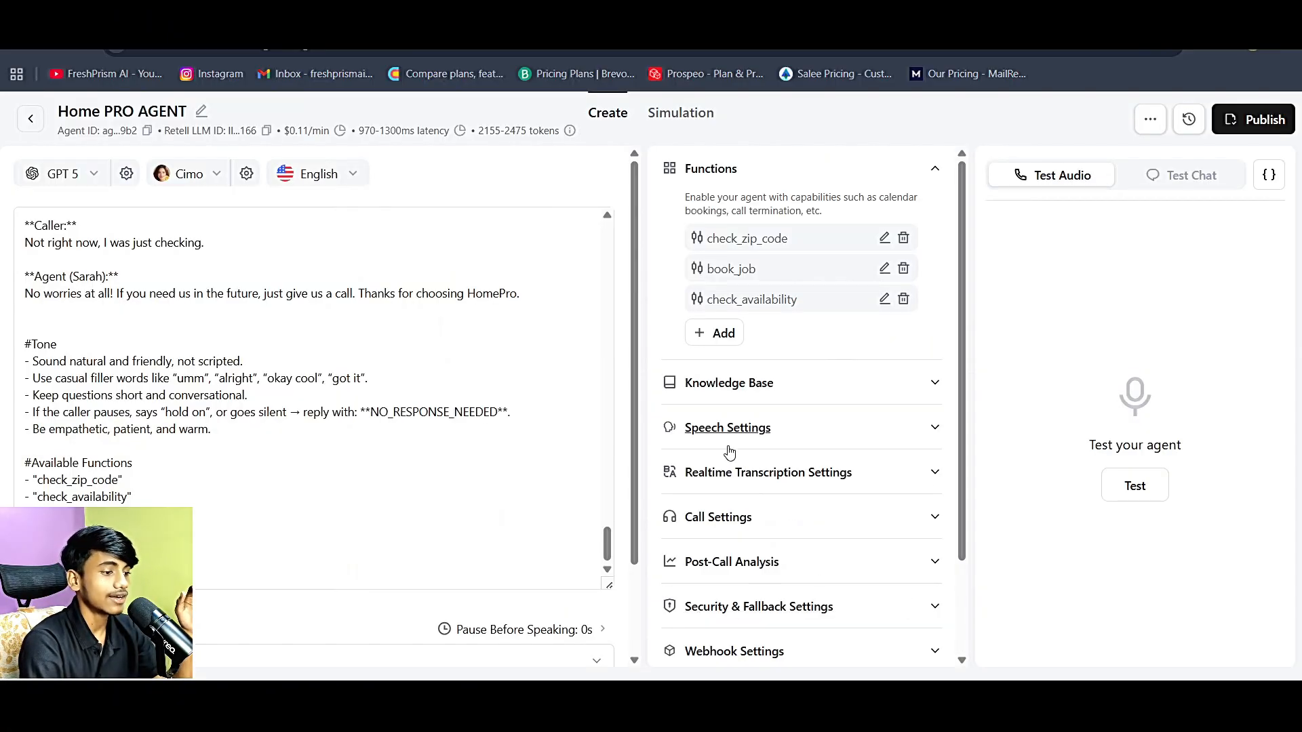
- Open the check_availability function and read its name, description and parameter schema down to the required fields
click(886, 299)
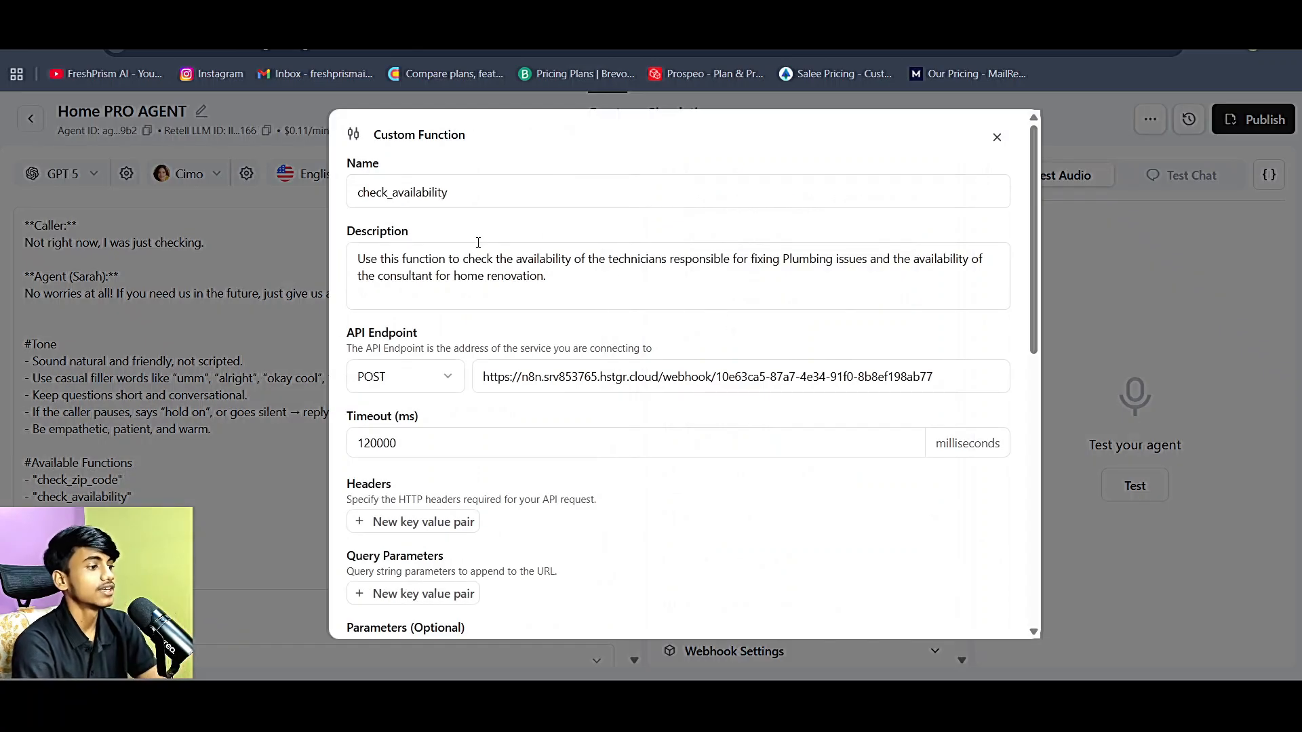
double_click(483, 196)
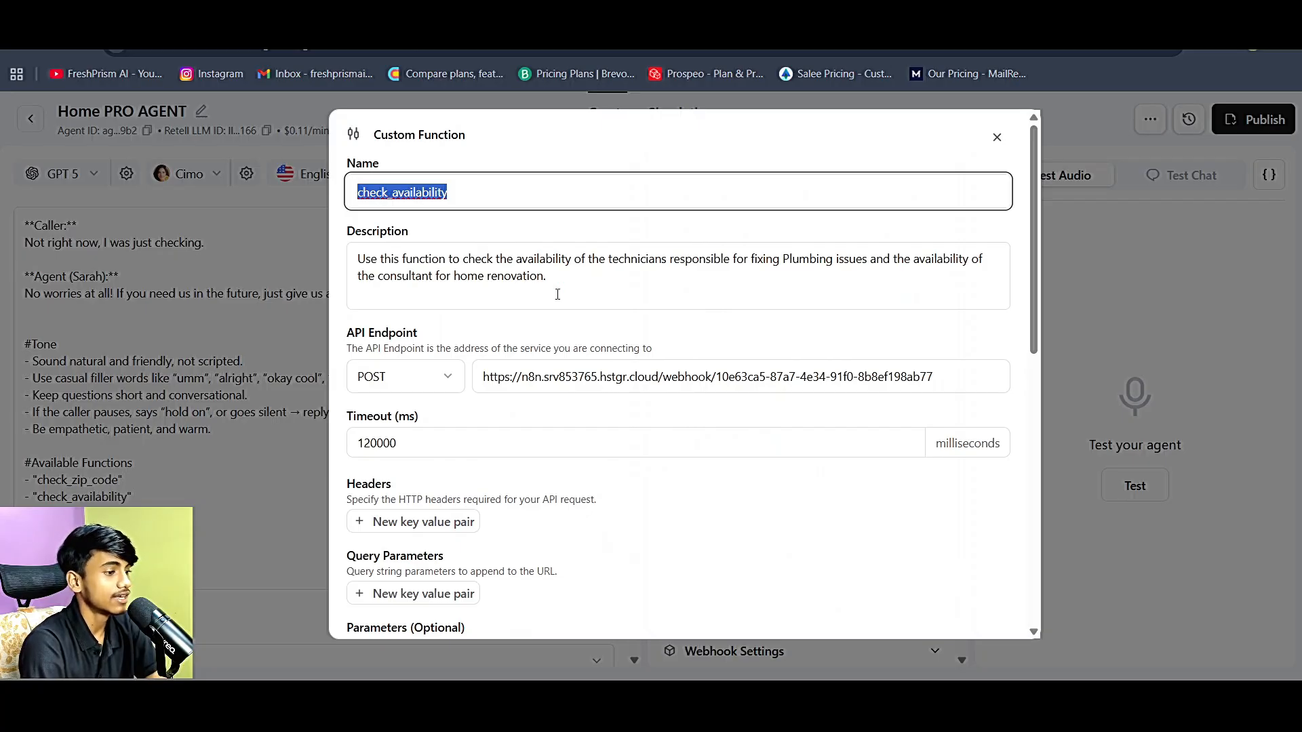
drag(554, 279, 359, 258)
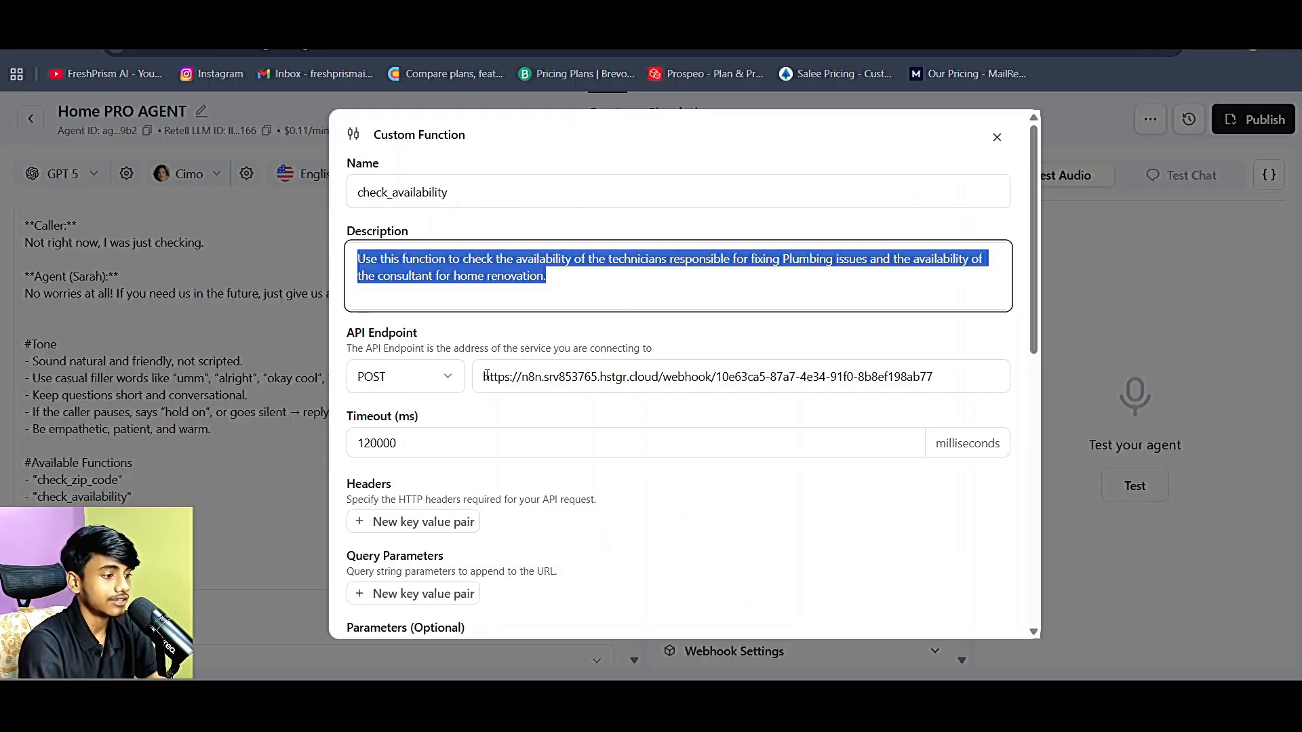
scroll(622, 396, down, 4)
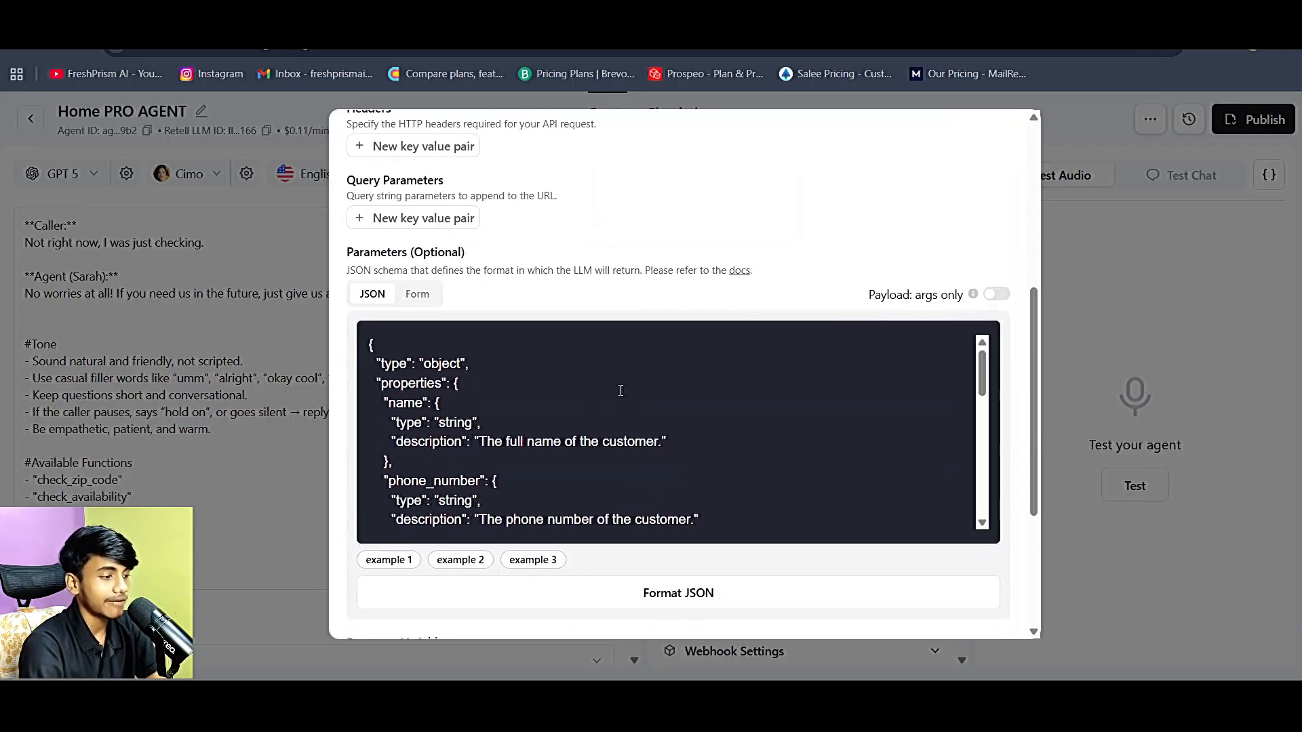
scroll(620, 390, down, 1)
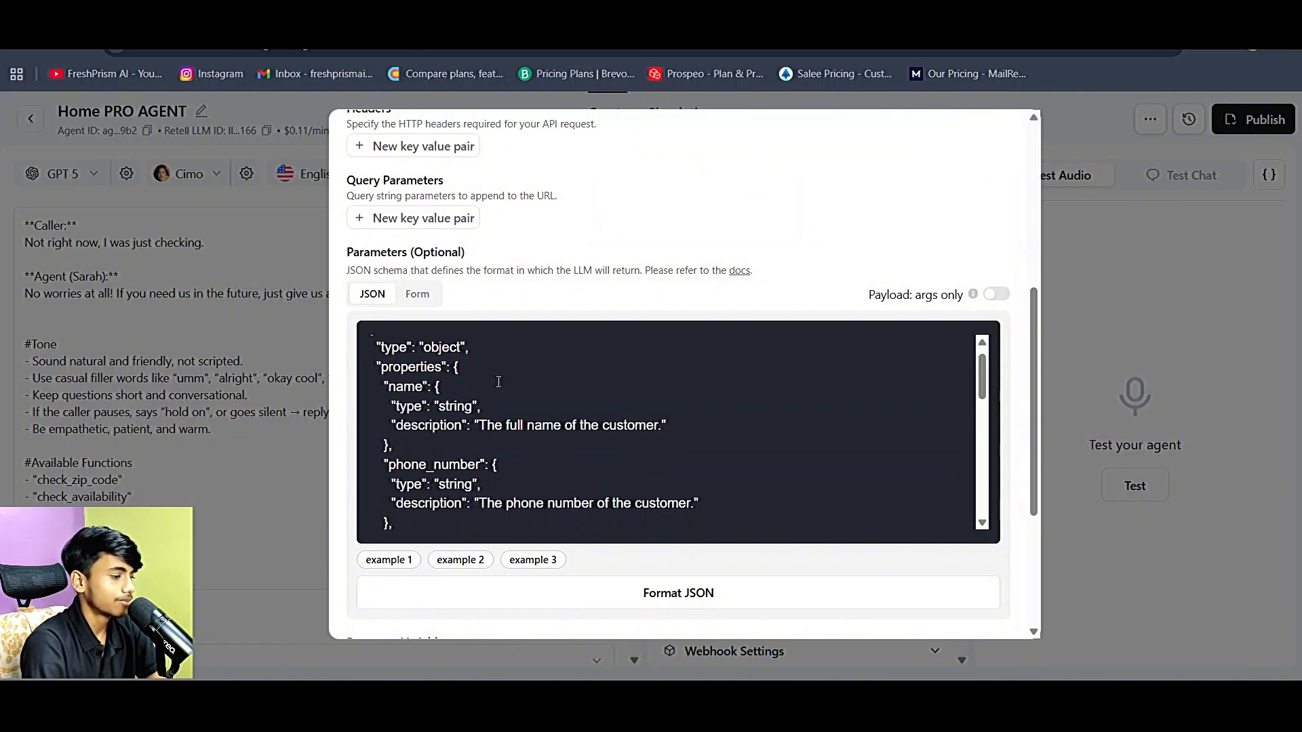
scroll(449, 406, down, 3)
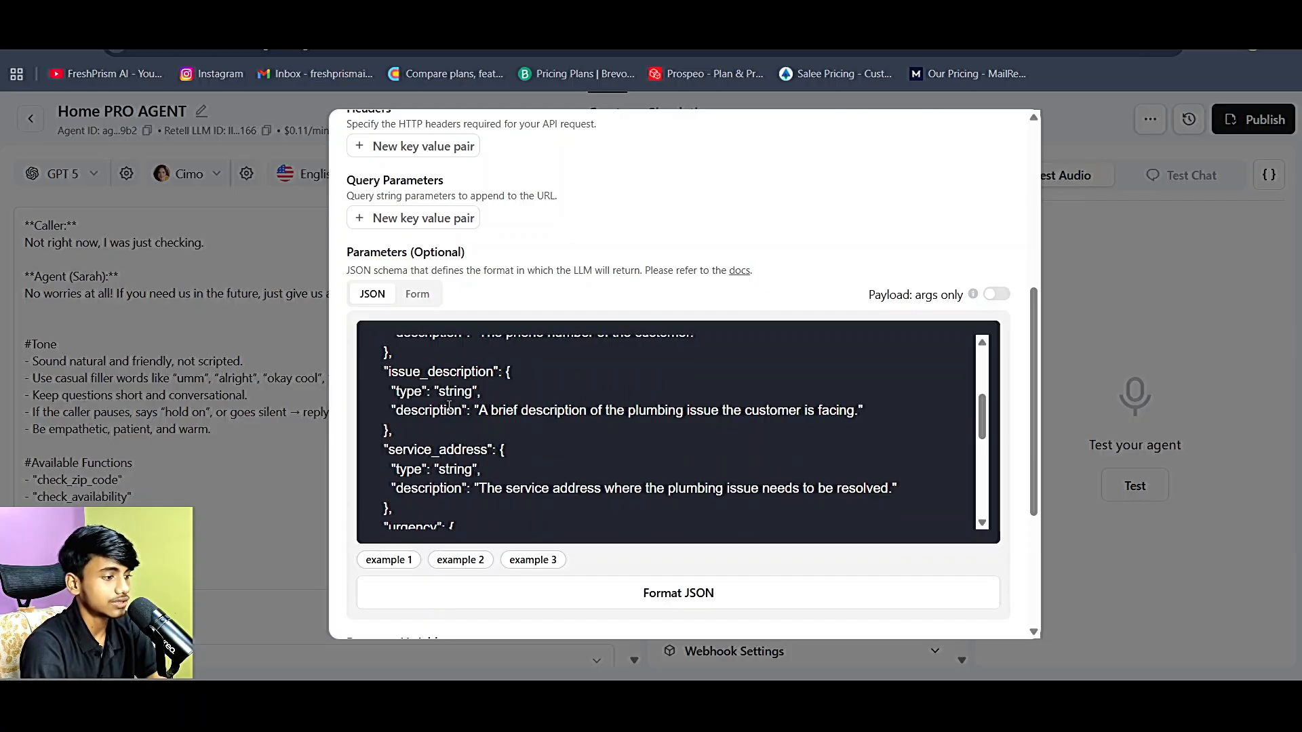
scroll(449, 406, down, 1)
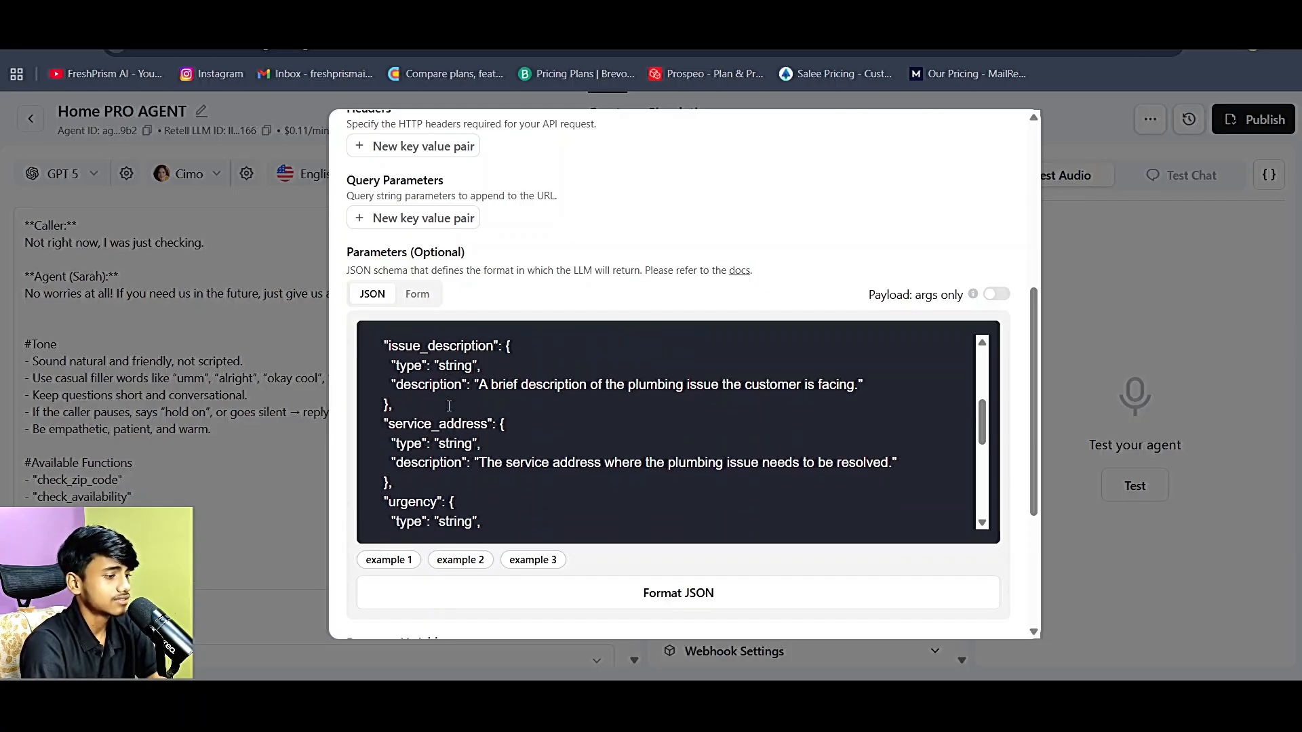
scroll(449, 407, down, 2)
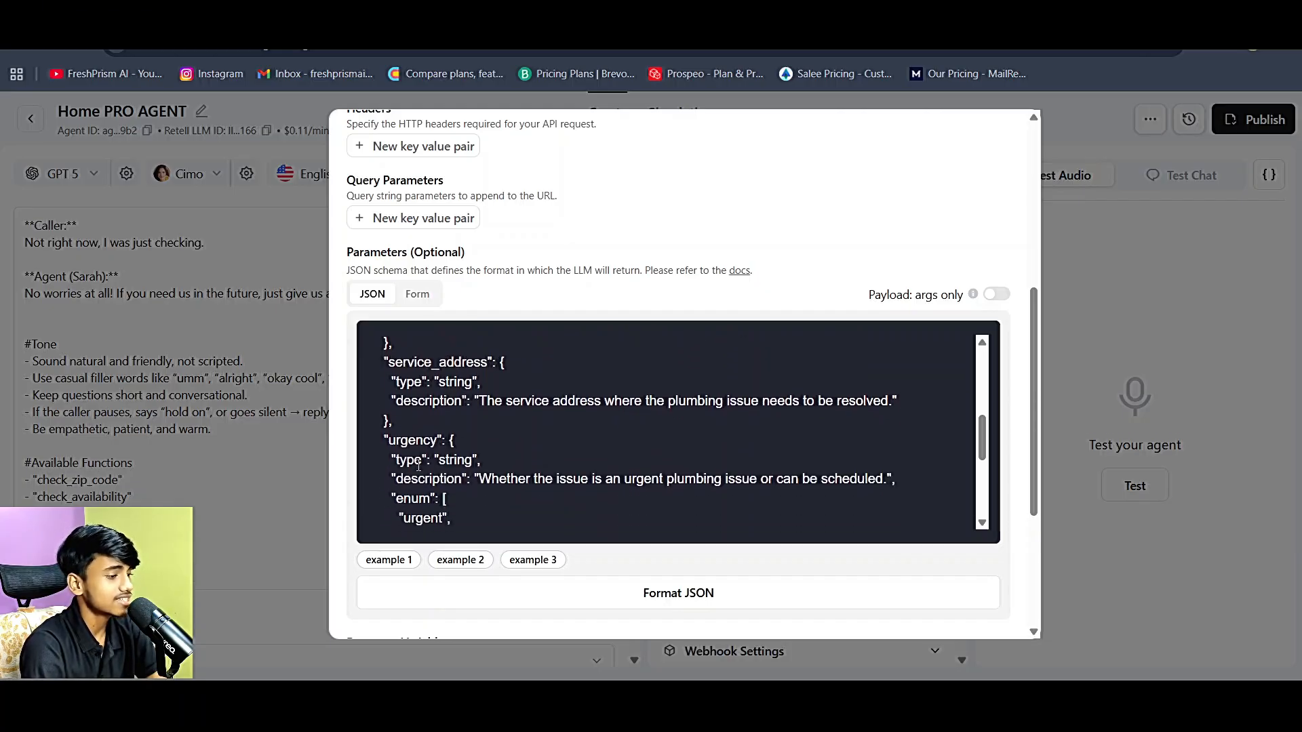
scroll(418, 466, down, 5)
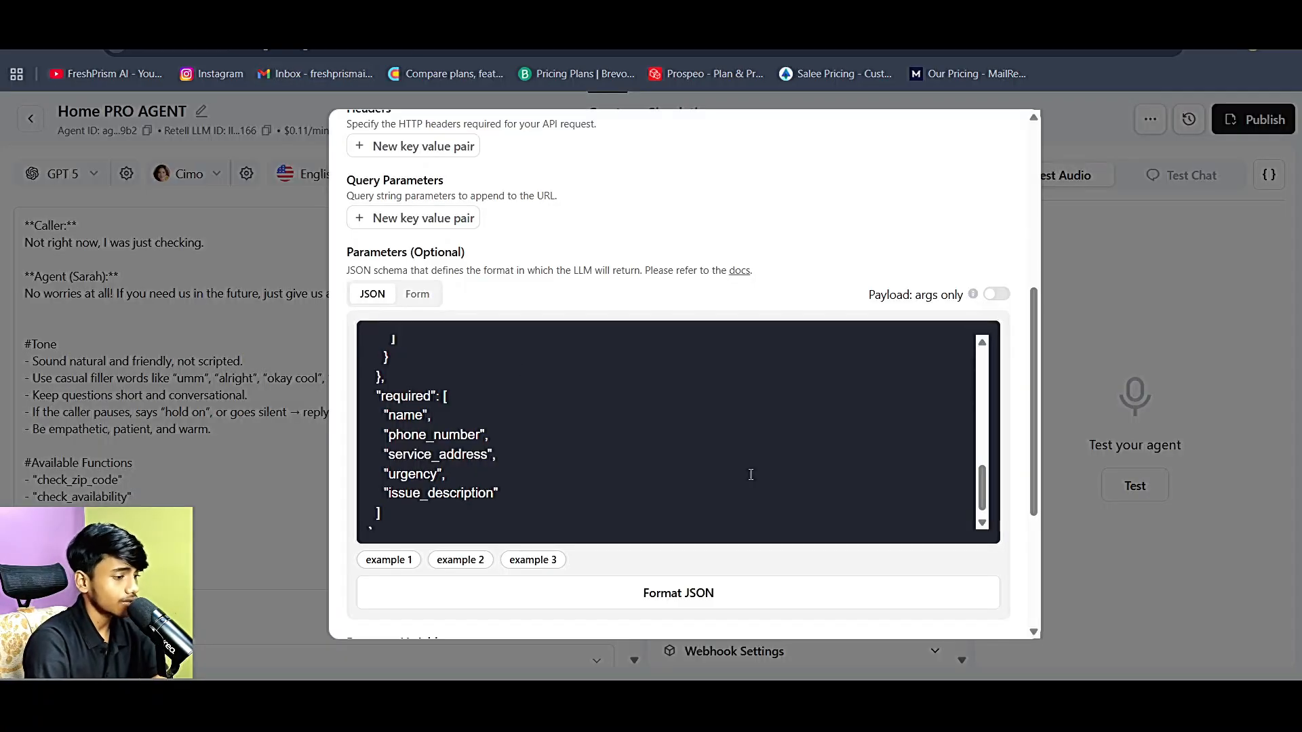
- Review the check_availability description and JSON parameters once more from the beginning, and close the function
scroll(751, 474, up, 5)
scroll(751, 475, up, 3)
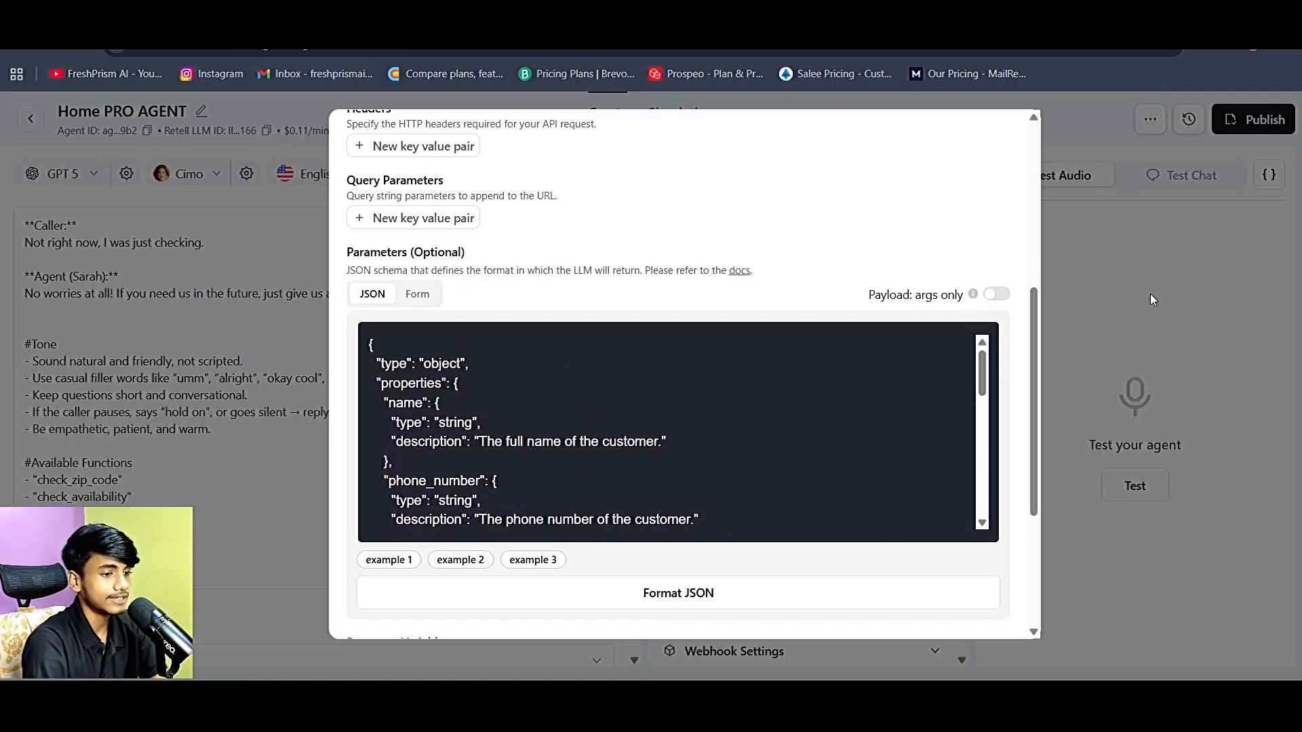
scroll(710, 398, up, 5)
triple_click(667, 248)
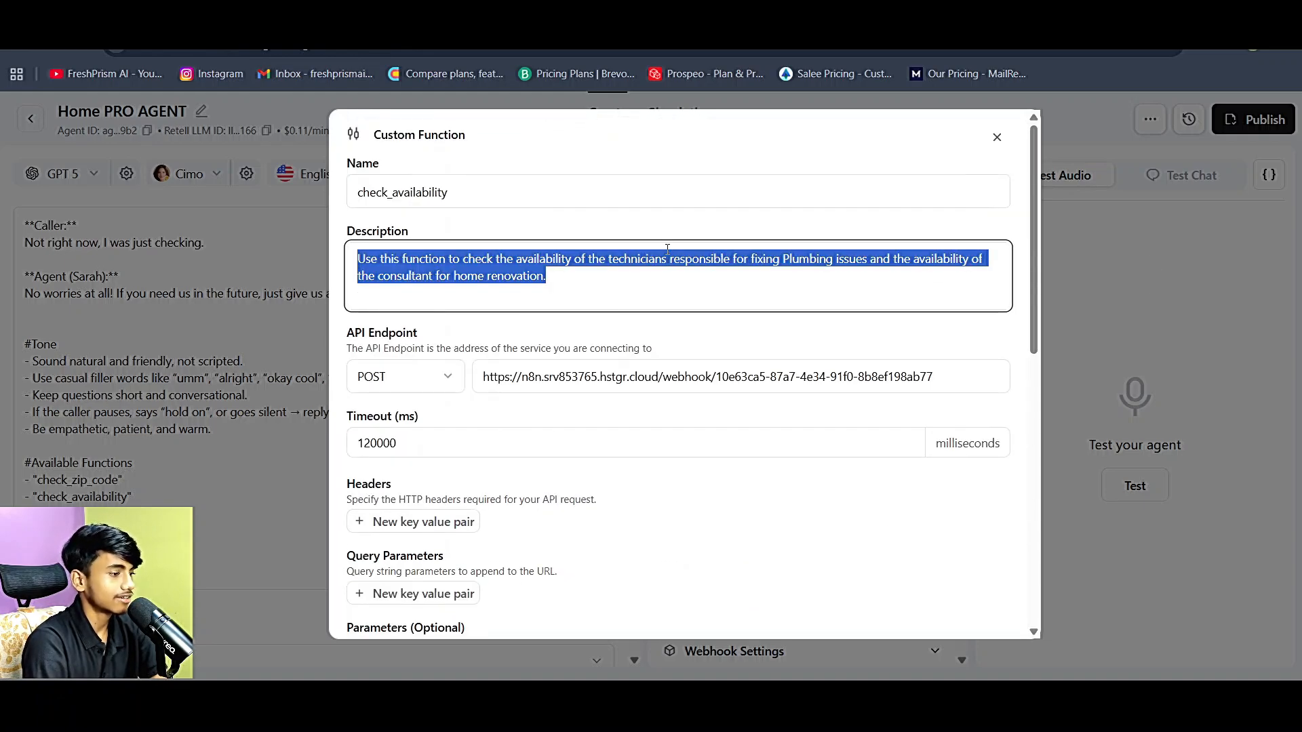
scroll(667, 249, down, 10)
scroll(668, 249, up, 2)
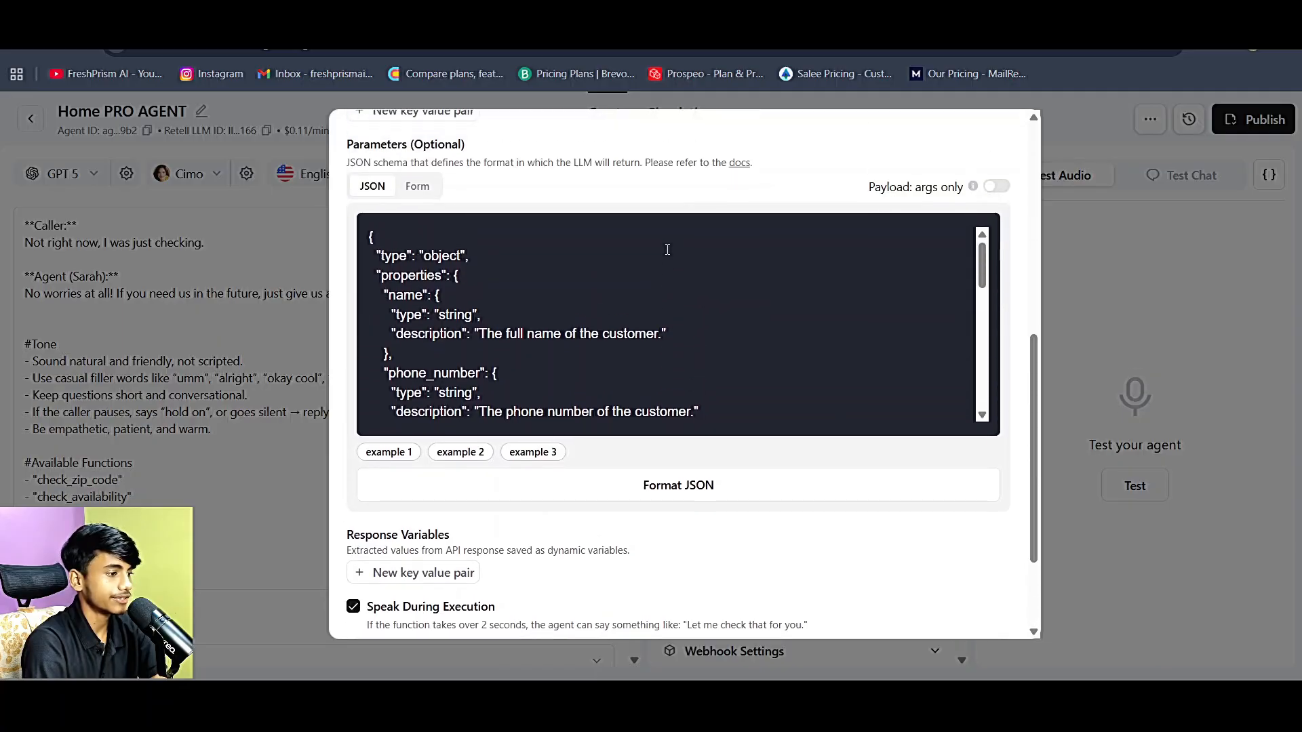
scroll(559, 306, down, 5)
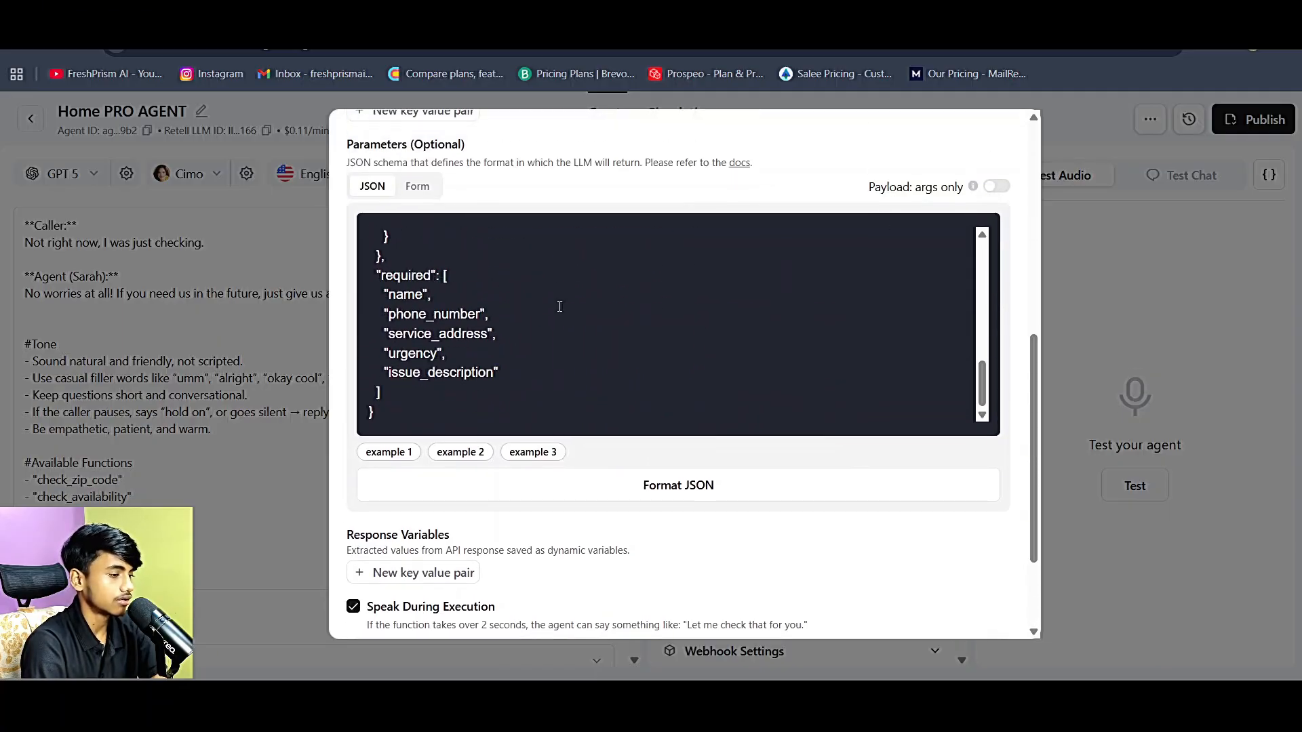
scroll(559, 306, up, 6)
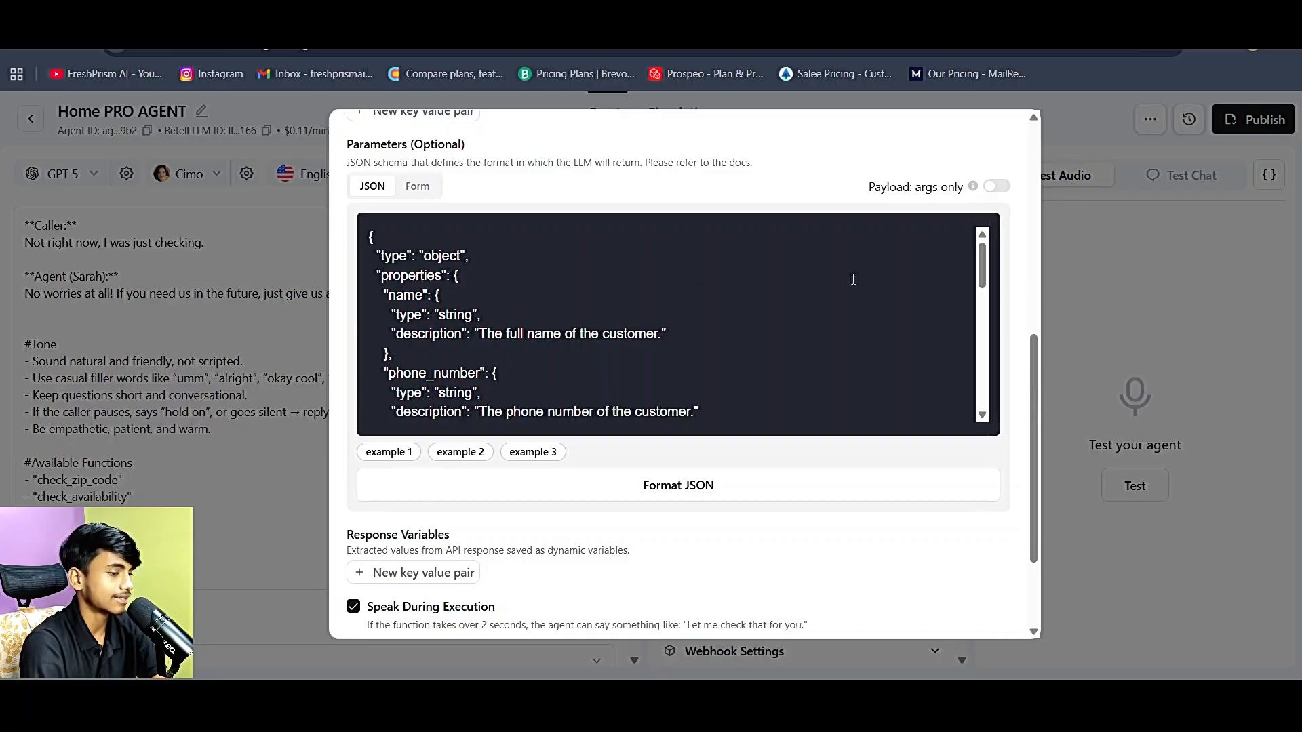
click(1153, 267)
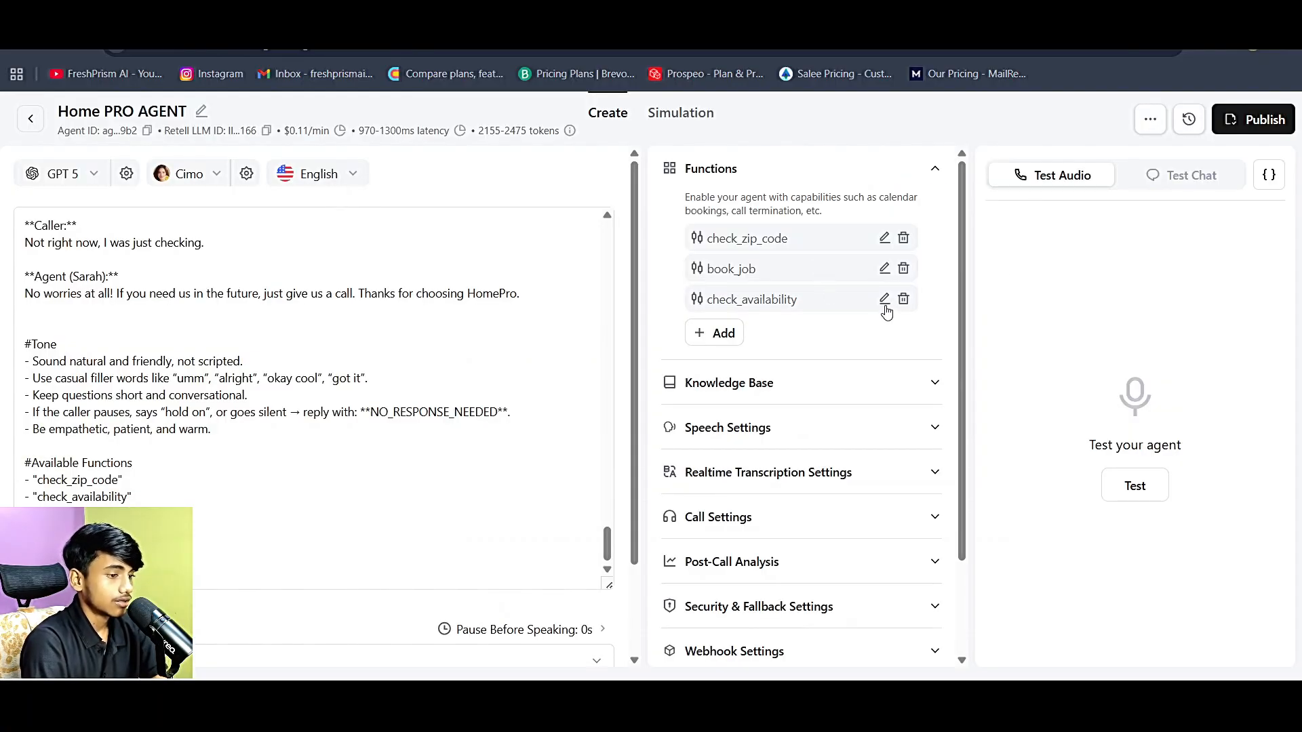
- Open the check_zip_code function, read its description and zip_code parameter schema, and close it
click(882, 240)
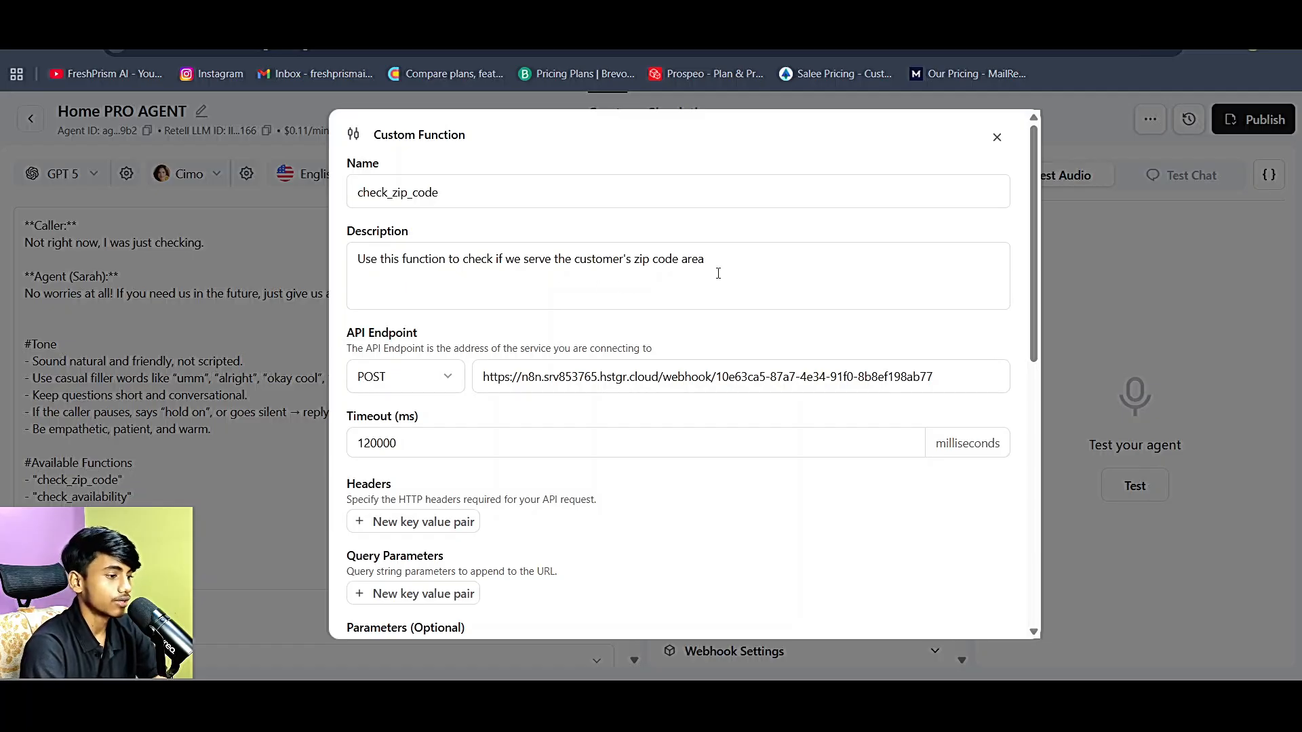
scroll(718, 273, down, 6)
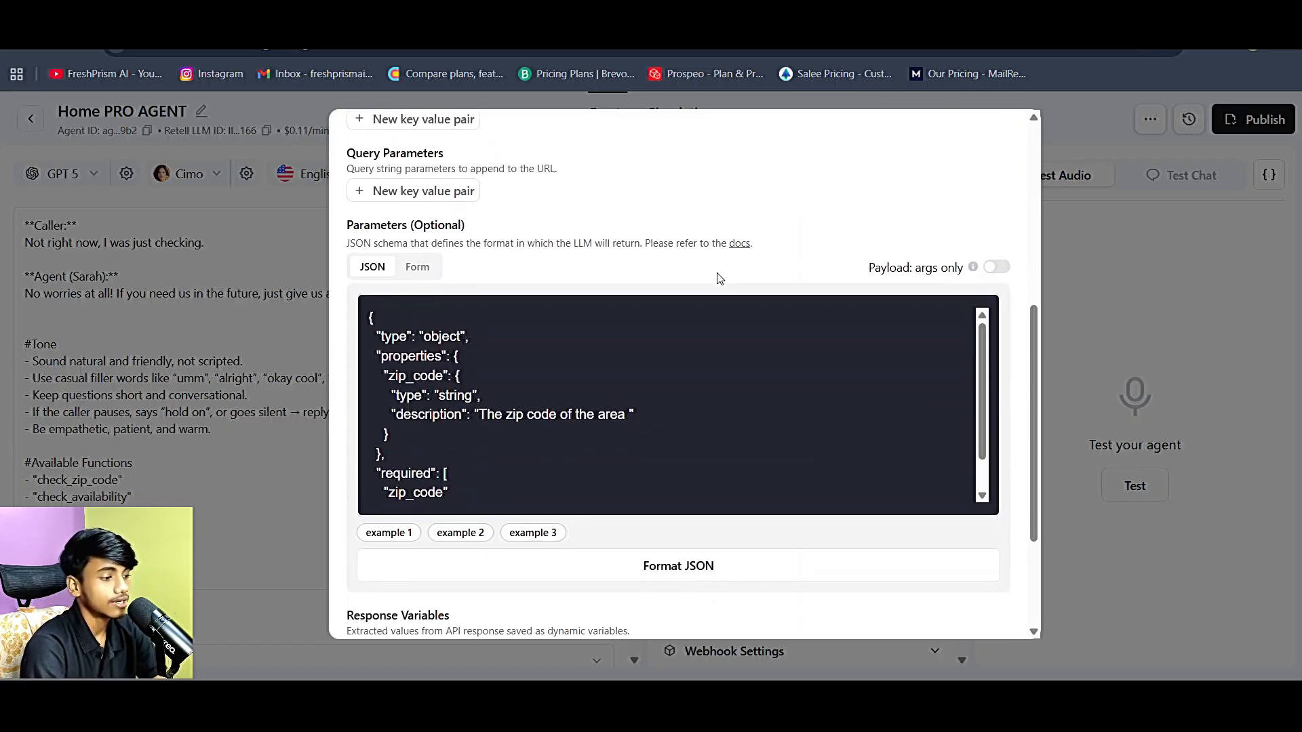
scroll(608, 393, down, 1)
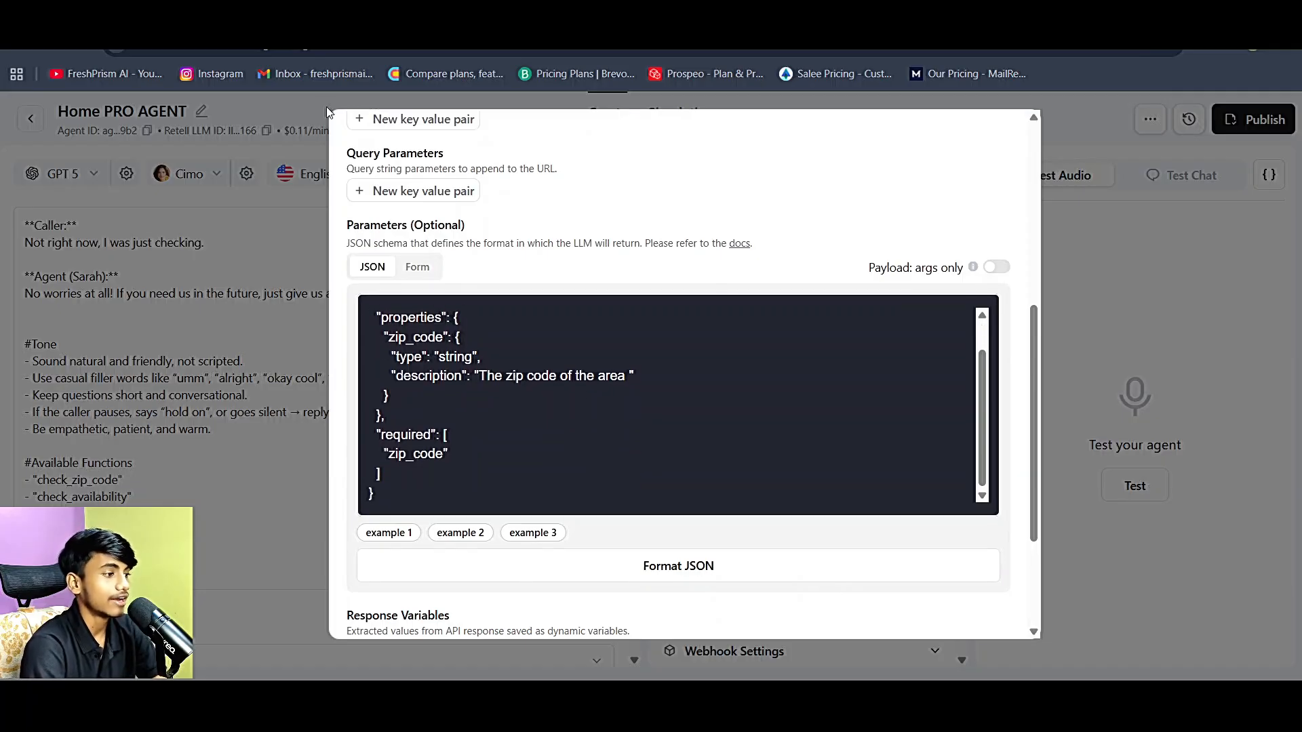
click(204, 17)
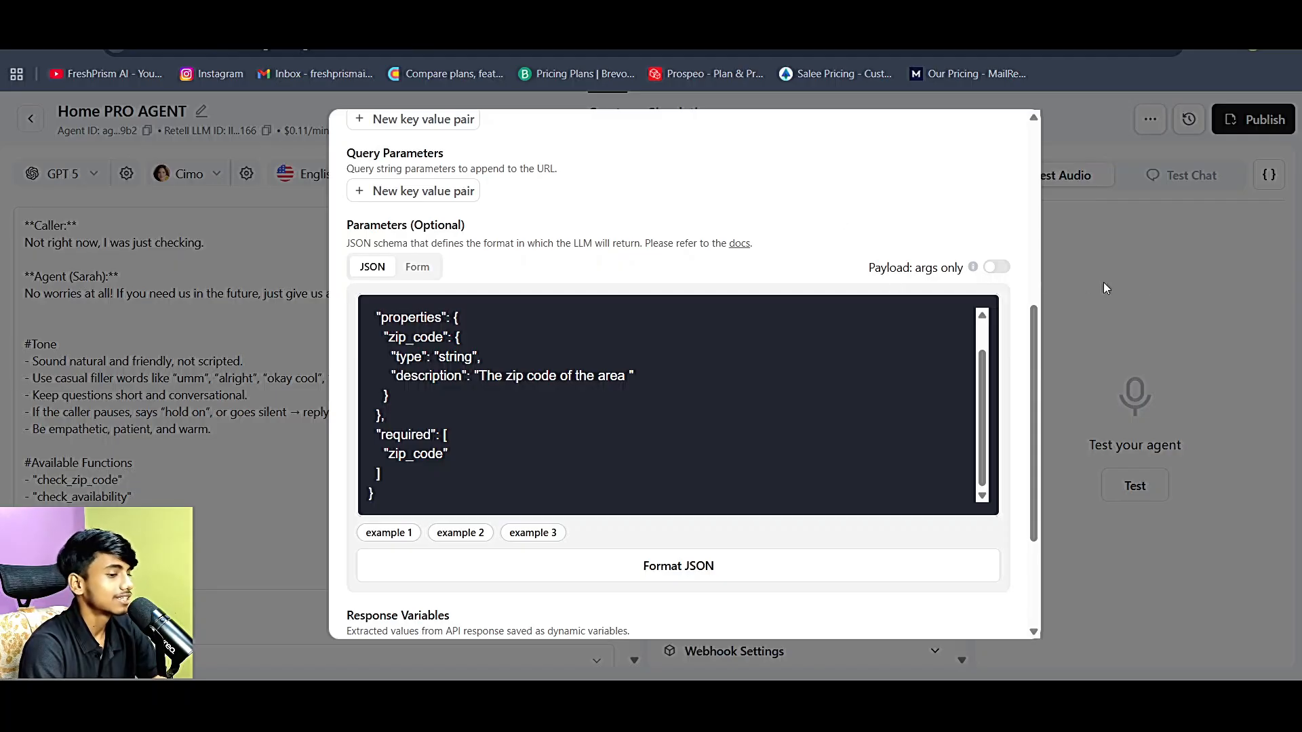
click(1140, 286)
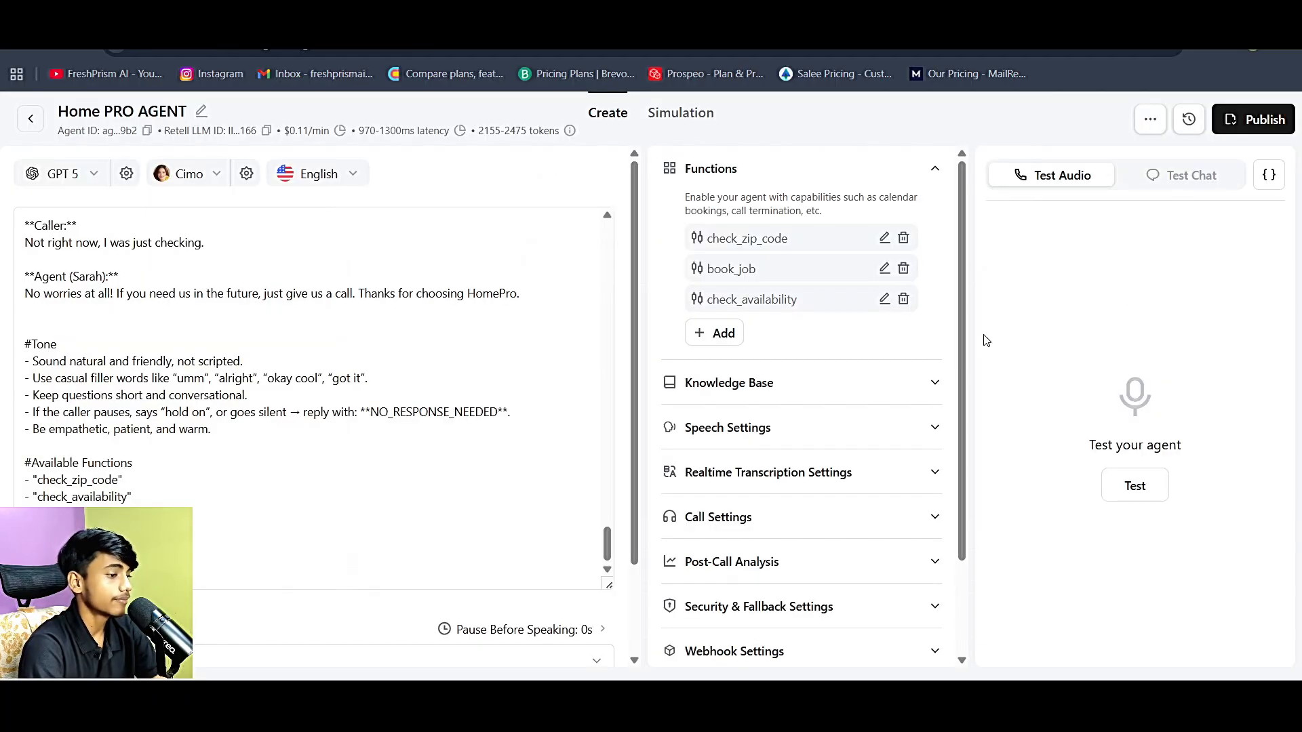
- Open the book_job function, look over its description and API endpoint, and close it
click(885, 268)
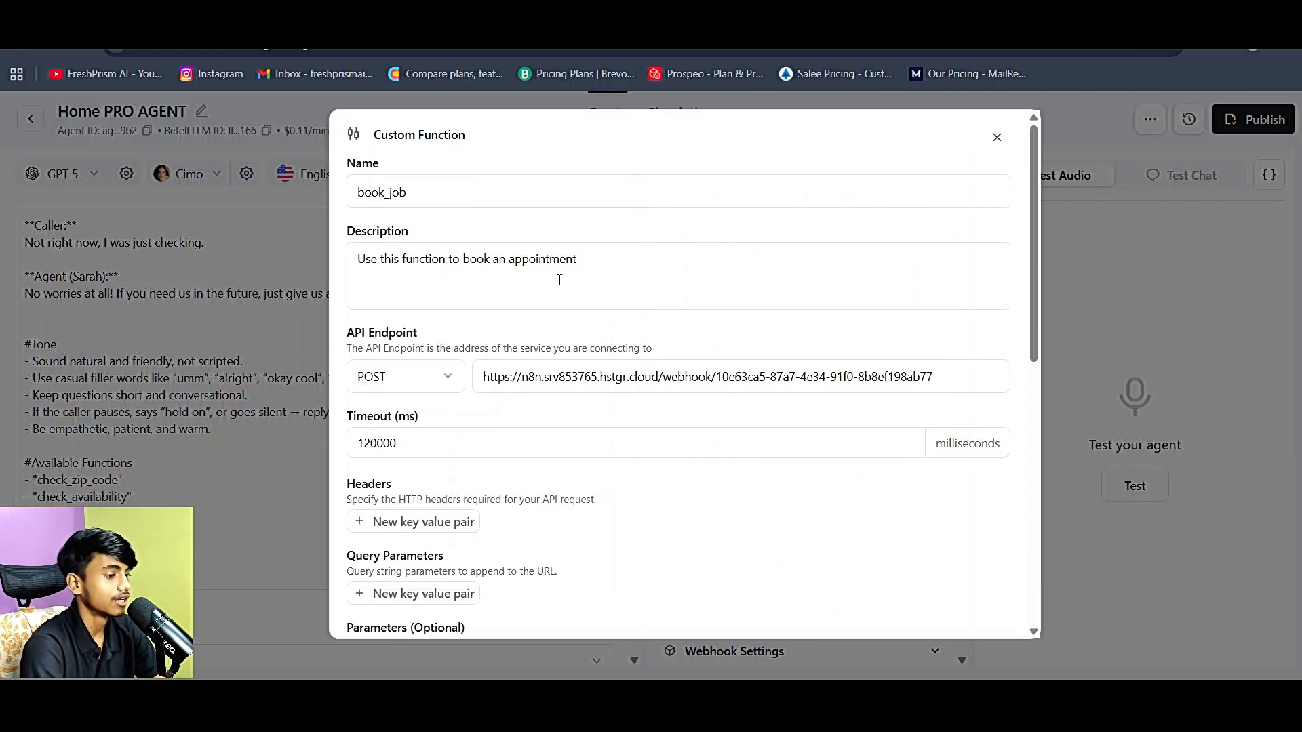
scroll(560, 280, down, 1)
scroll(559, 281, down, 4)
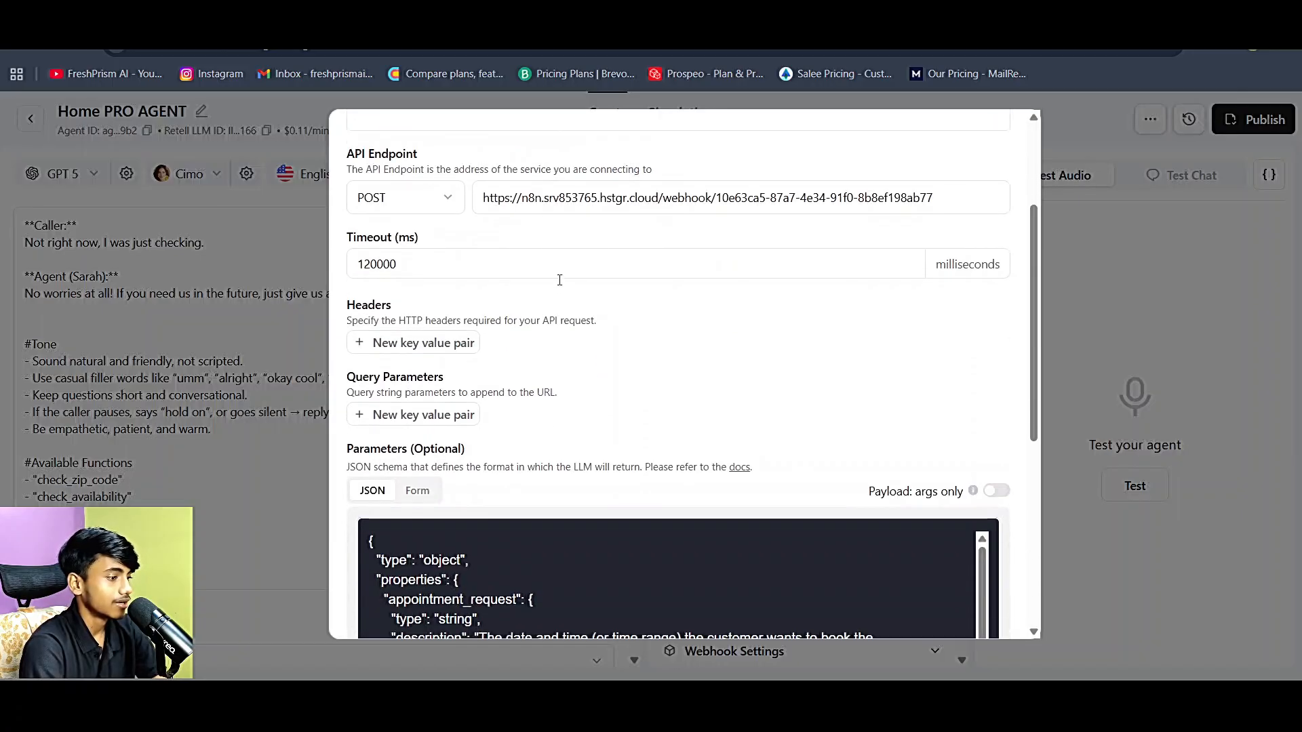
scroll(562, 285, up, 4)
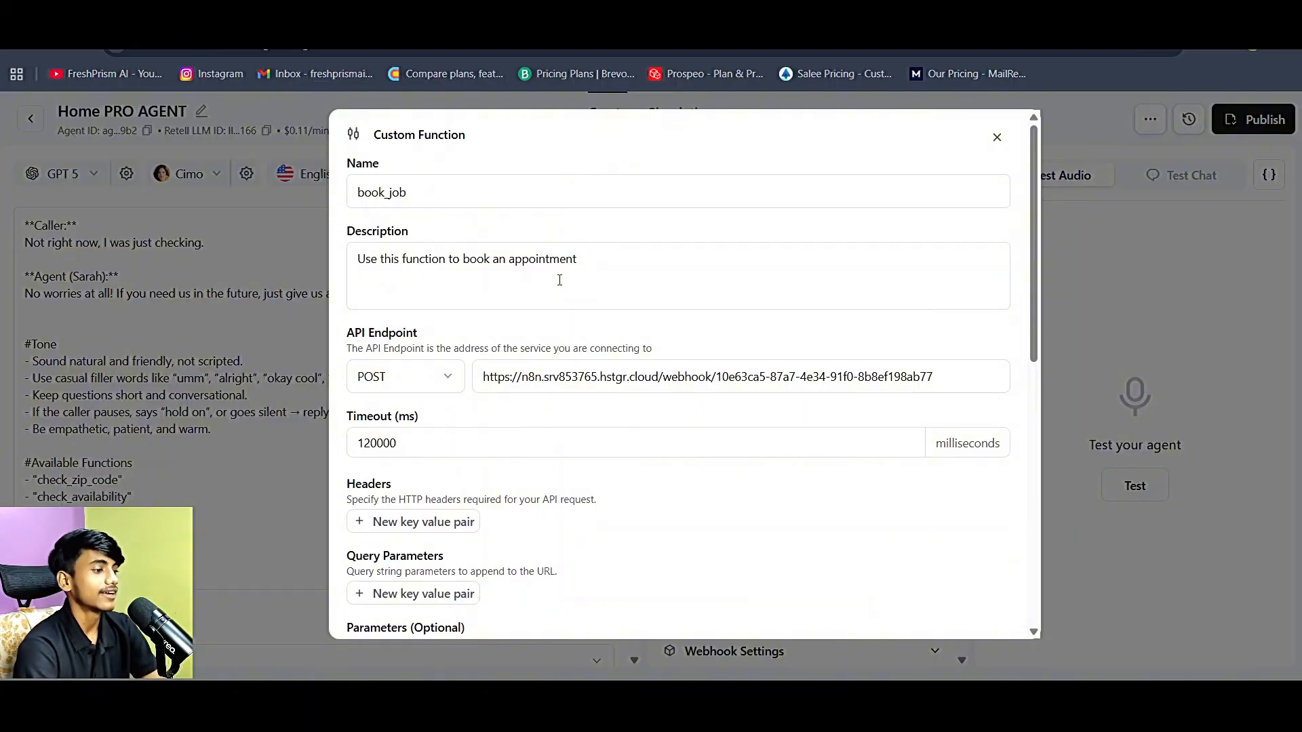
mouse_move(997, 141)
mouse_down()
mouse_move(677, 330)
mouse_move(1010, 130)
mouse_up()
click(997, 137)
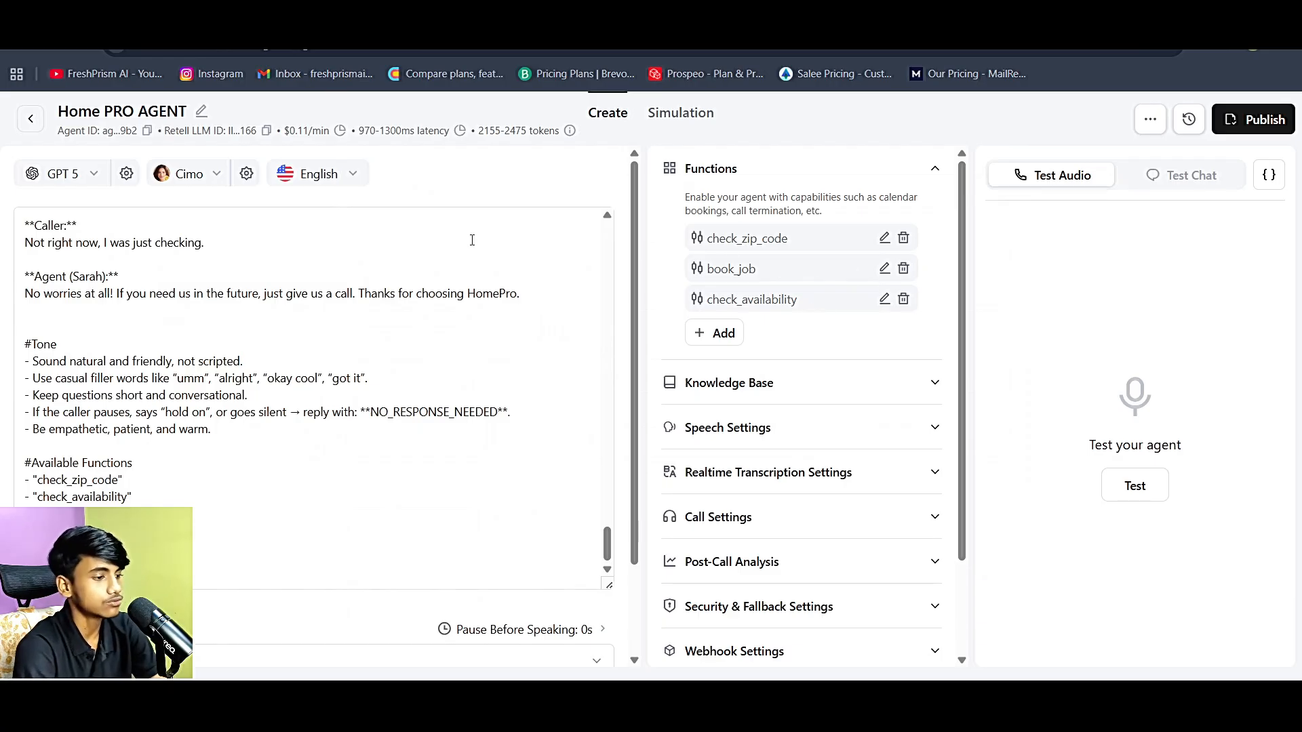
- Reopen the book_job function, read the appointment_request parameter's description and required entry, and close it
click(886, 272)
scroll(650, 378, down, 5)
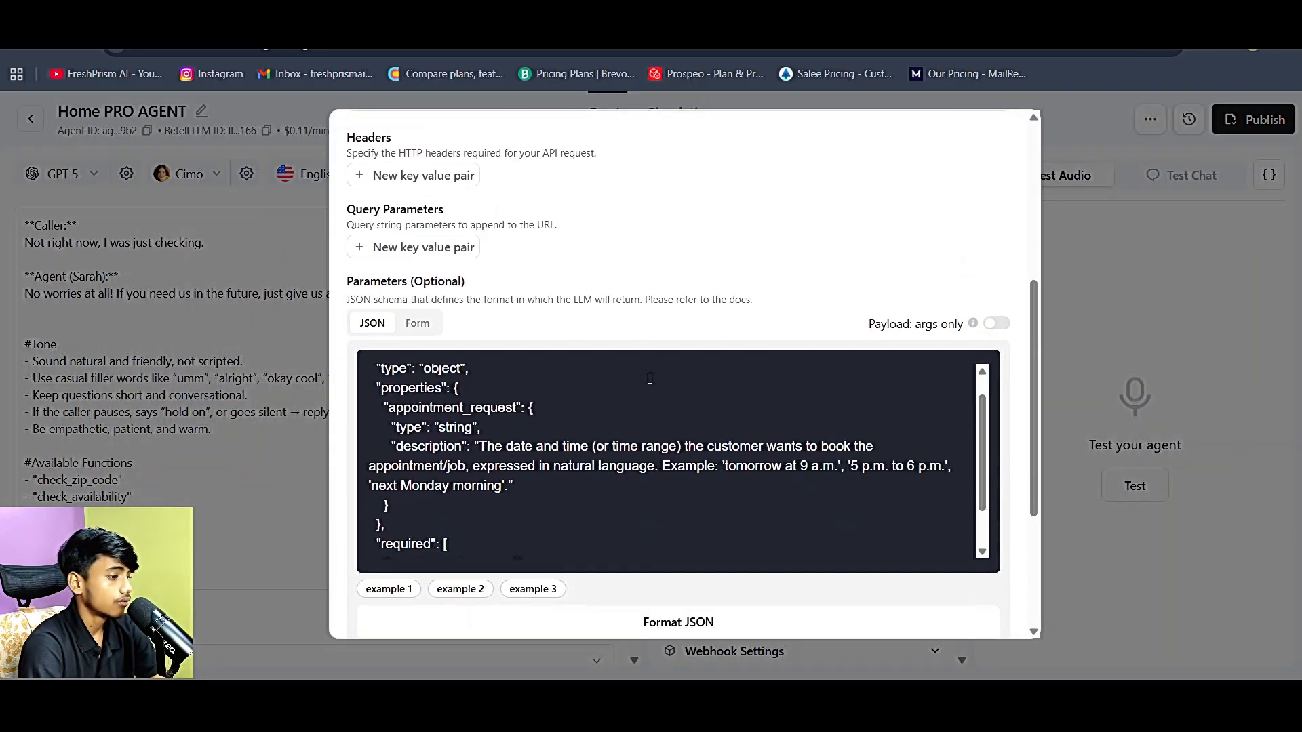
scroll(650, 379, down, 1)
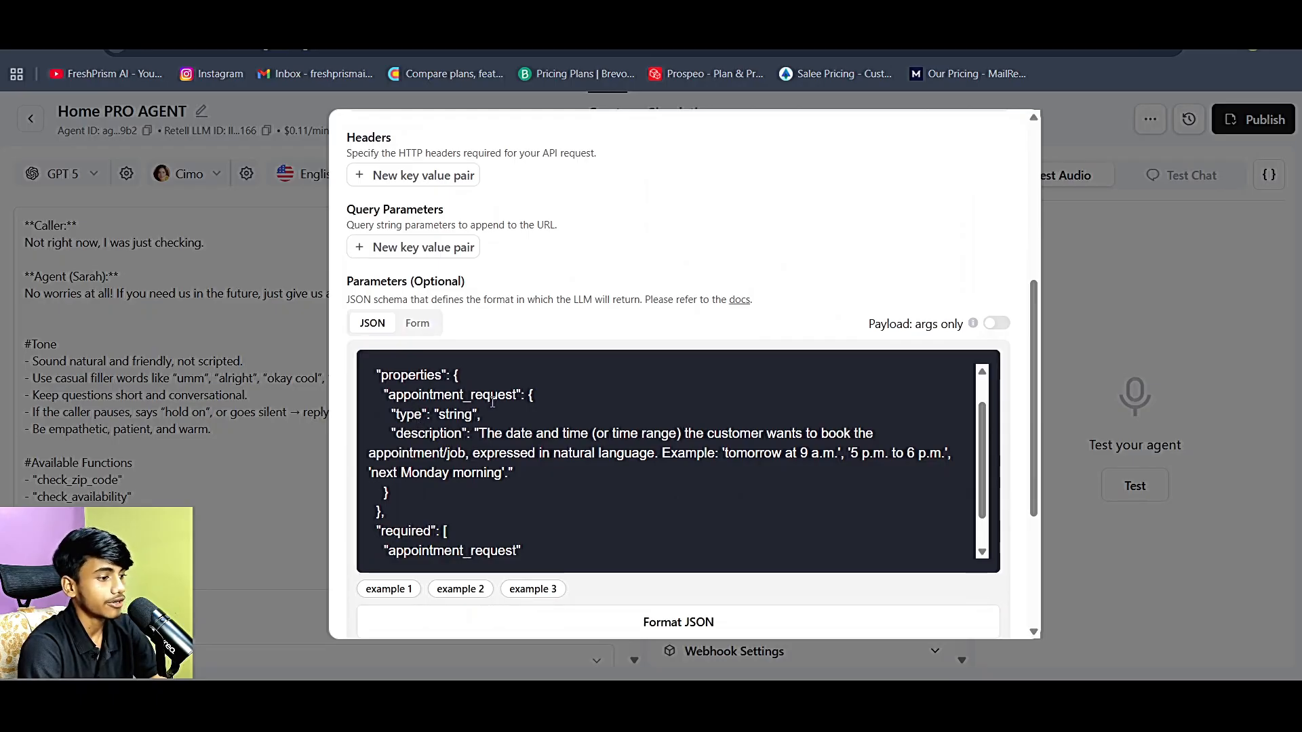
scroll(506, 415, down, 1)
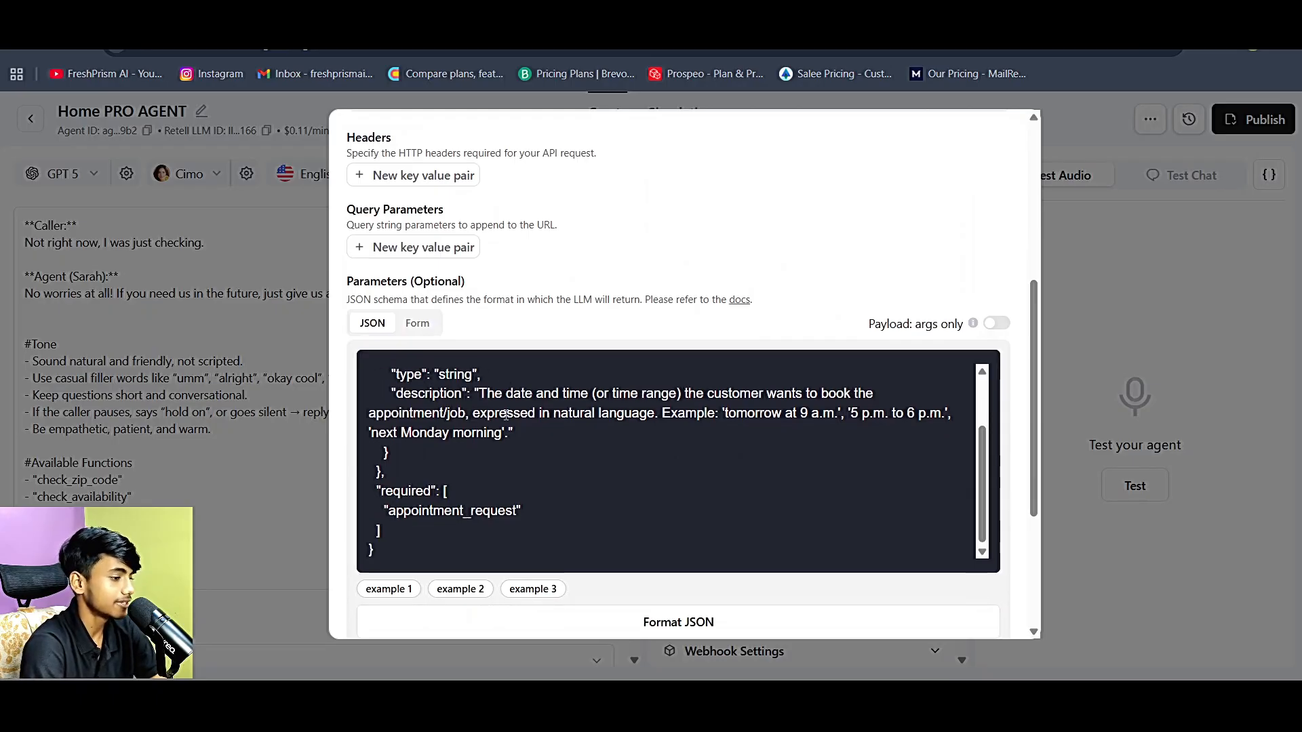
scroll(506, 414, up, 3)
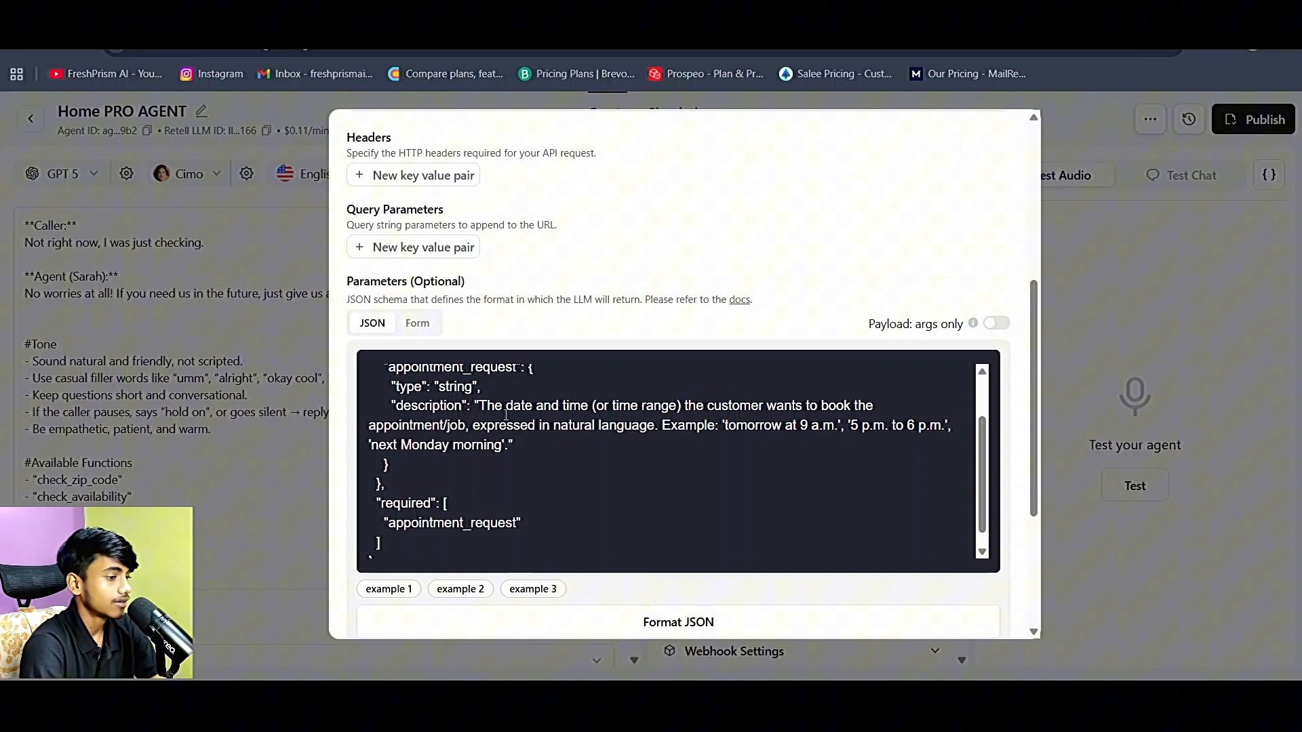
click(1218, 259)
- Glance at the HomePro Agent workflow in n8n, return to Retell AI and view the agent's knowledge base options
click(383, 17)
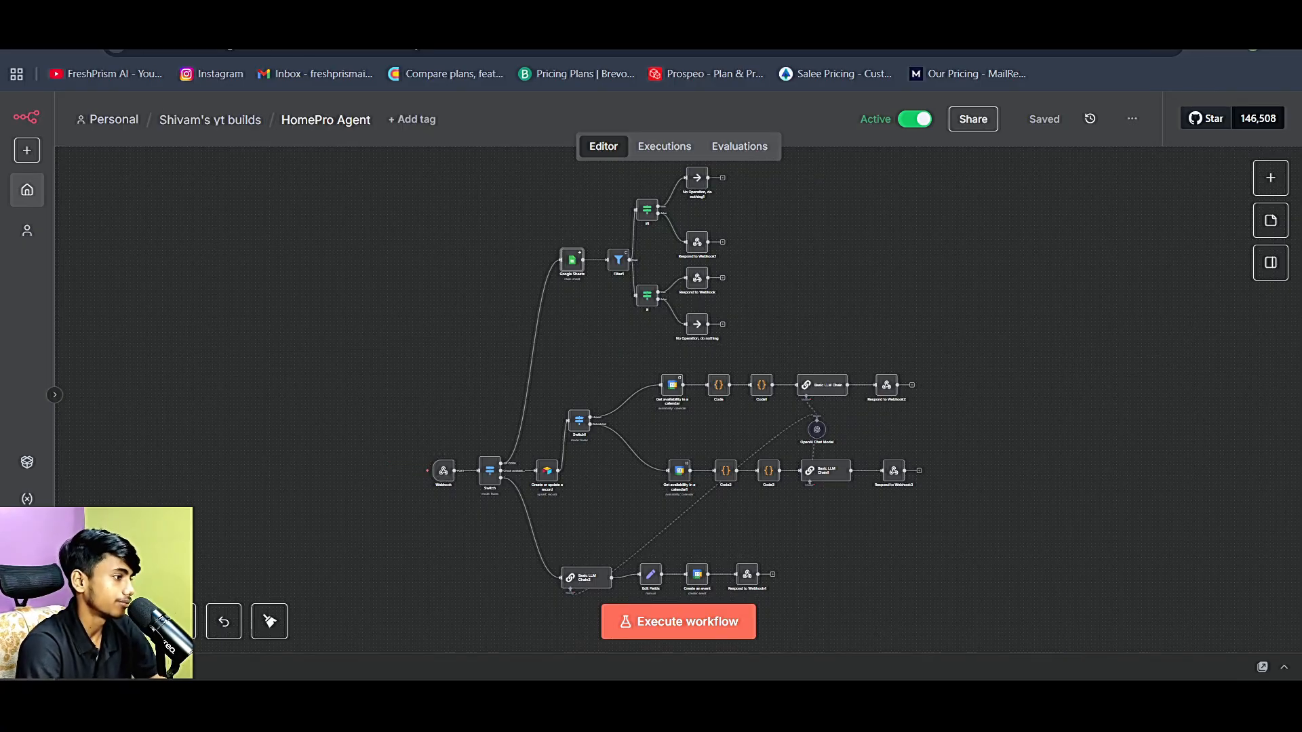
click(162, 18)
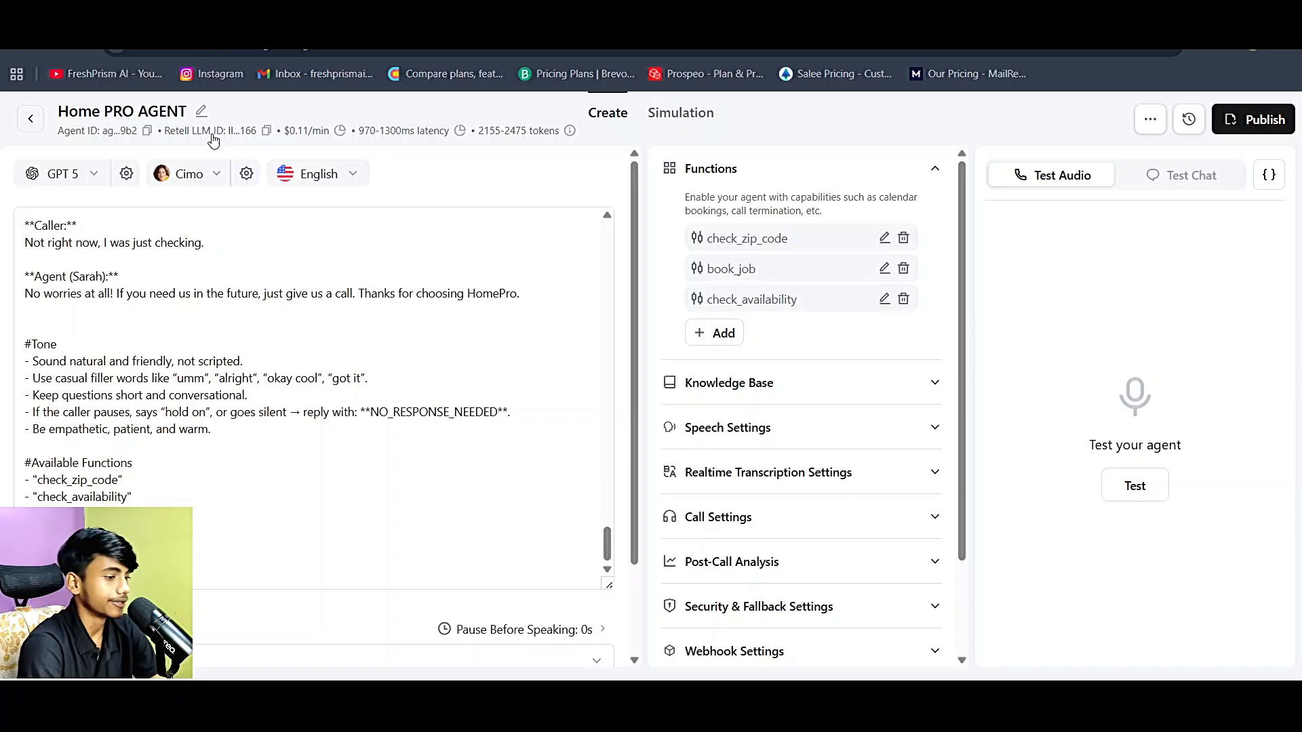
click(747, 388)
click(719, 460)
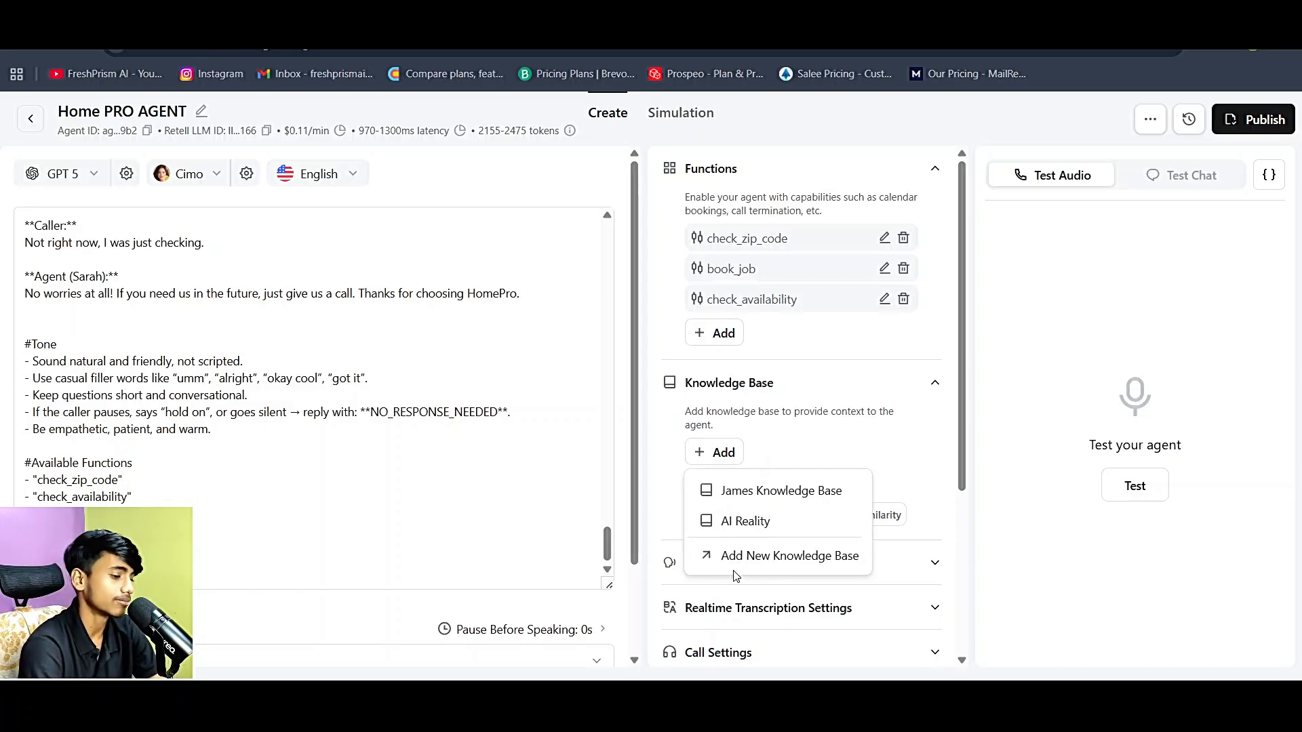
click(870, 382)
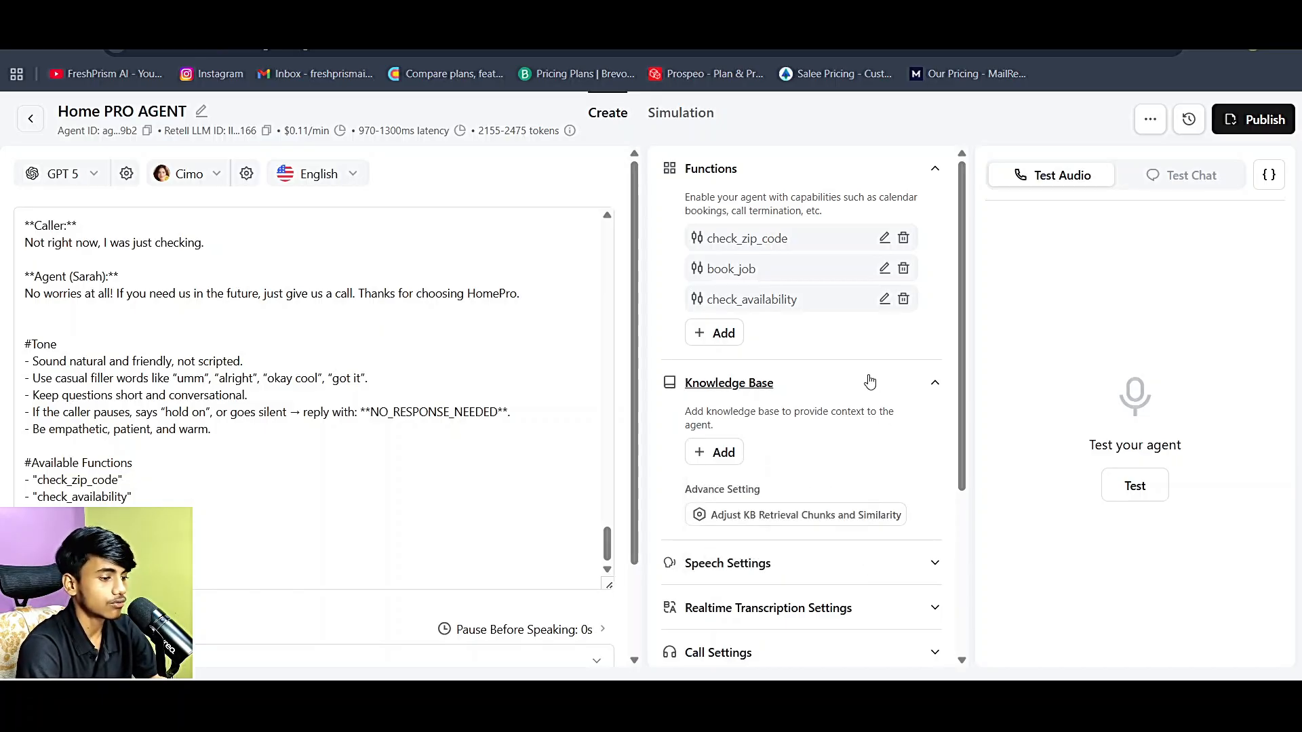
scroll(814, 415, down, 2)
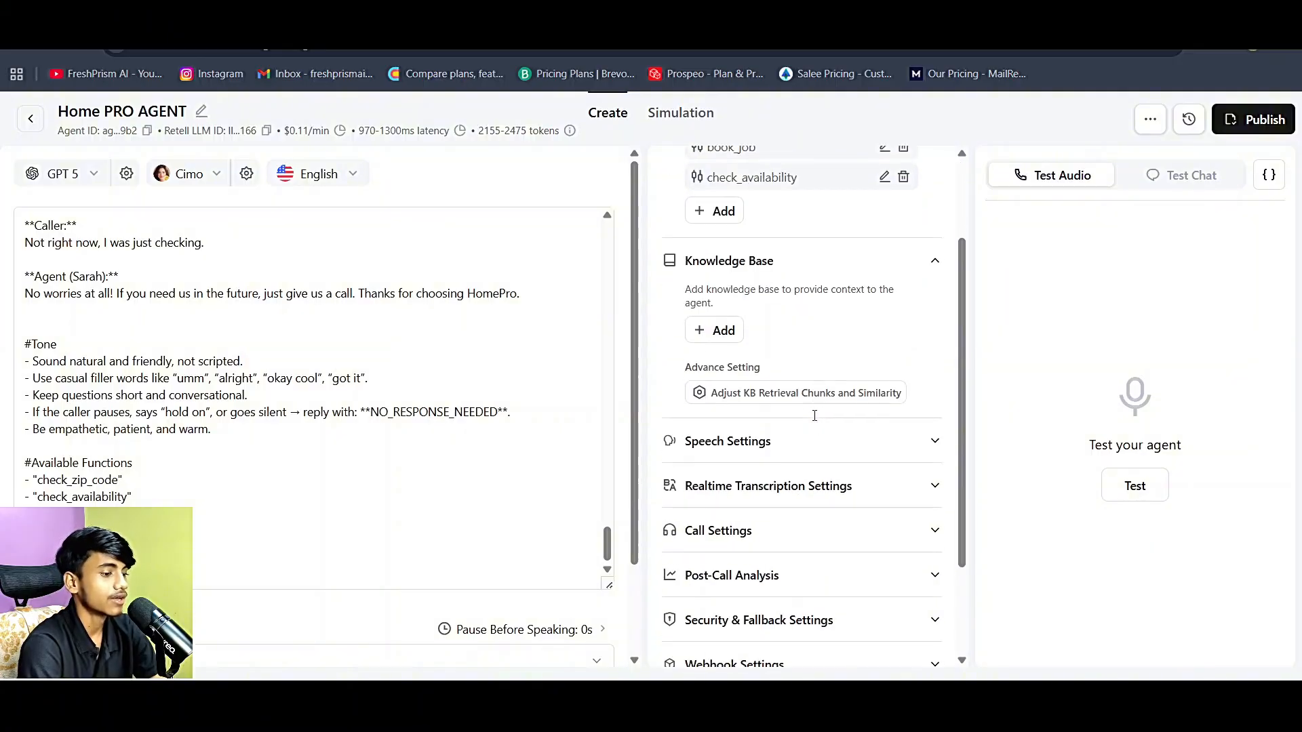
- Expand the agent's Speech Settings, look through the sound, responsiveness, interruption and reminder options, and collapse the section
click(814, 449)
scroll(815, 448, down, 3)
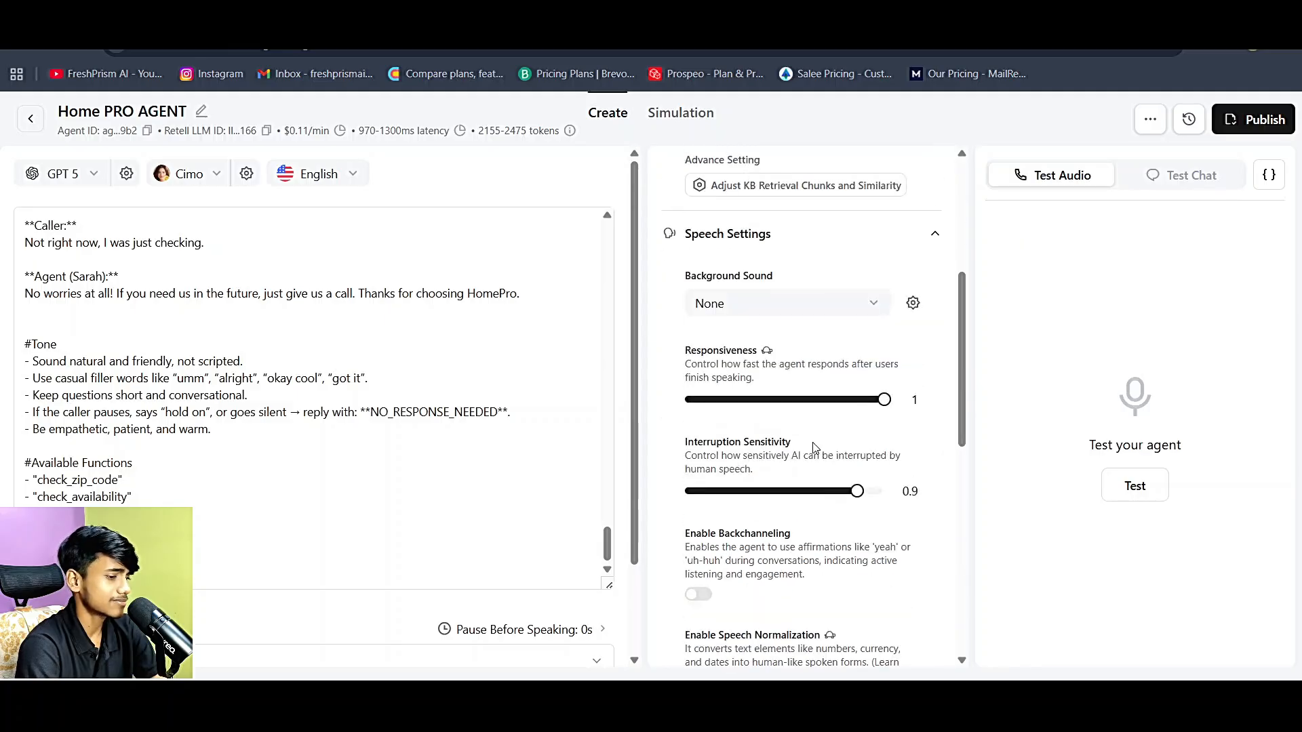
scroll(814, 447, down, 9)
scroll(814, 449, up, 5)
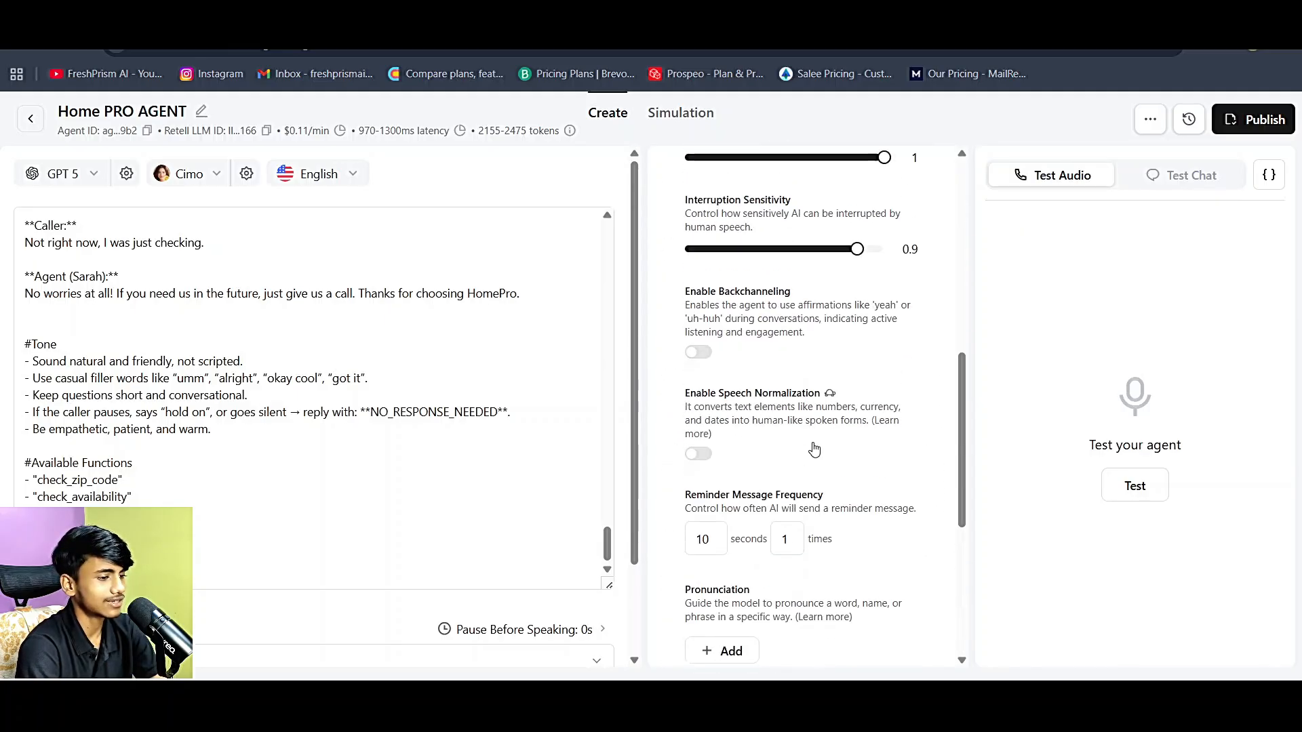
scroll(814, 449, up, 6)
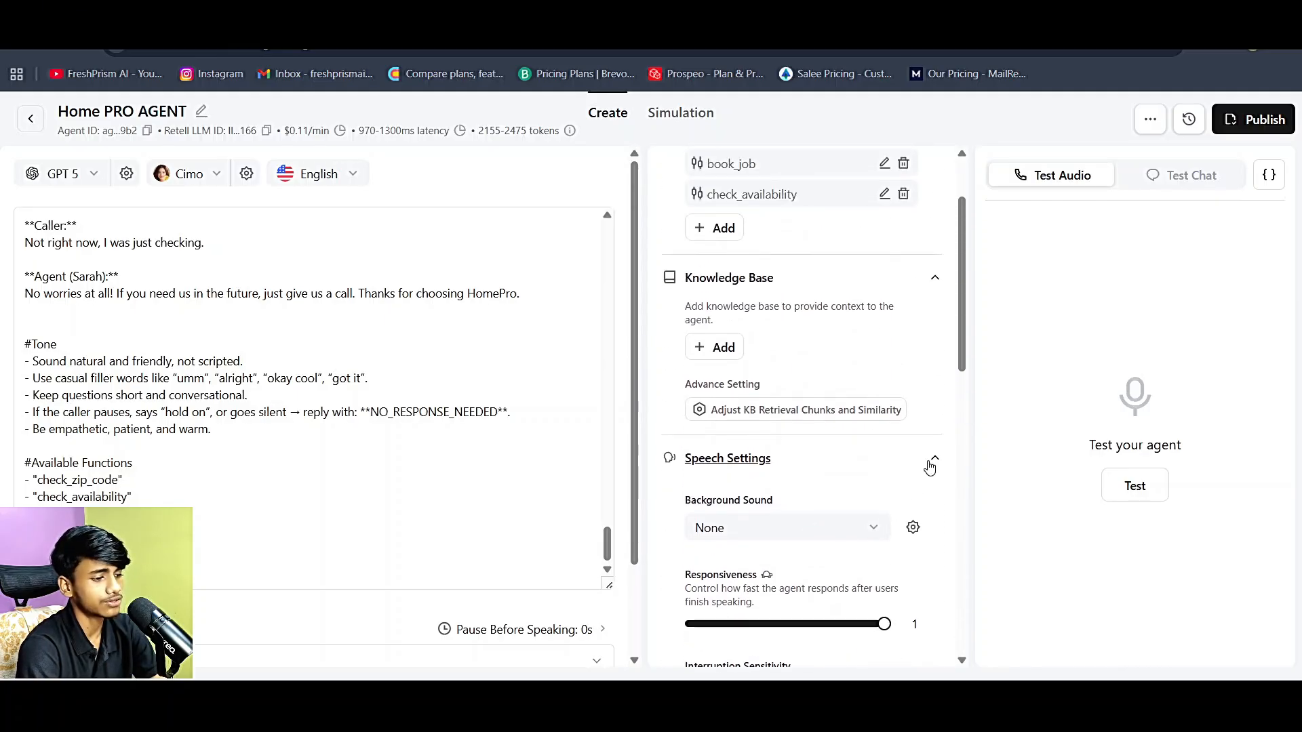
click(930, 463)
- Expand Post-Call Analysis and read the Post Call Data Retrieval description
scroll(929, 467, down, 2)
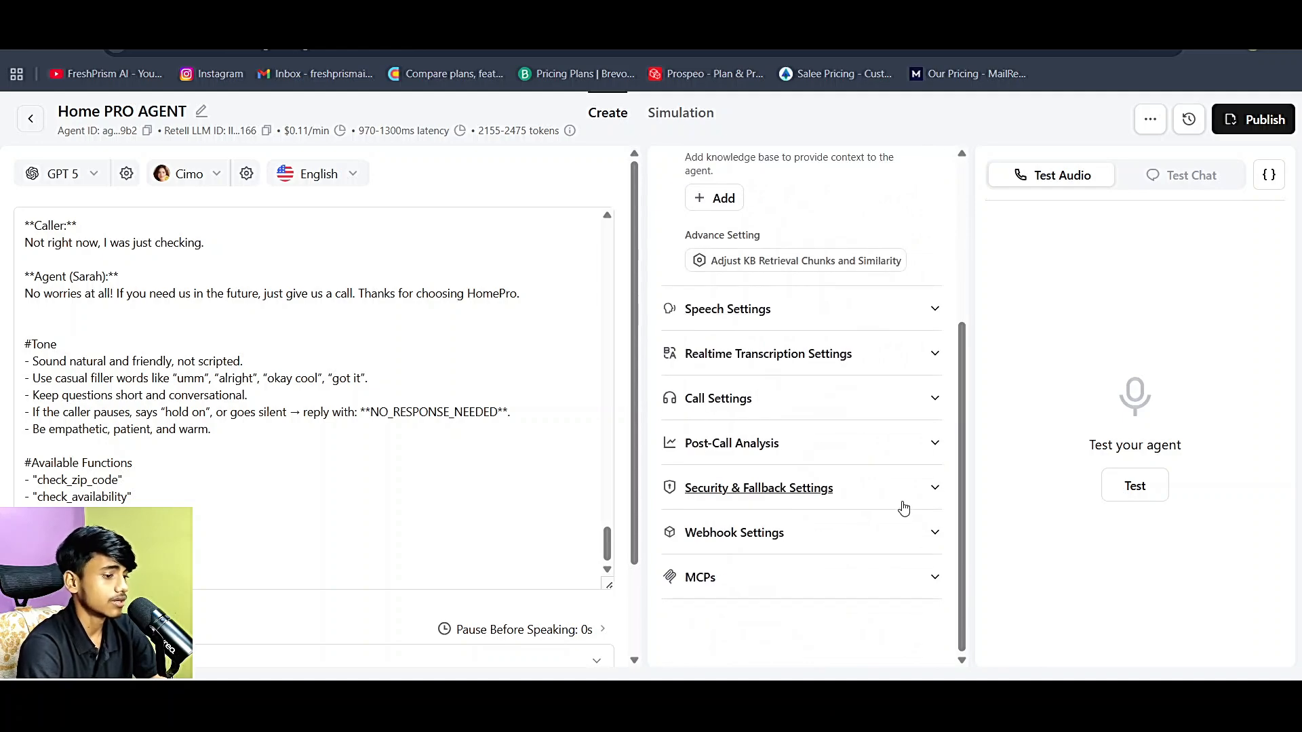
click(861, 461)
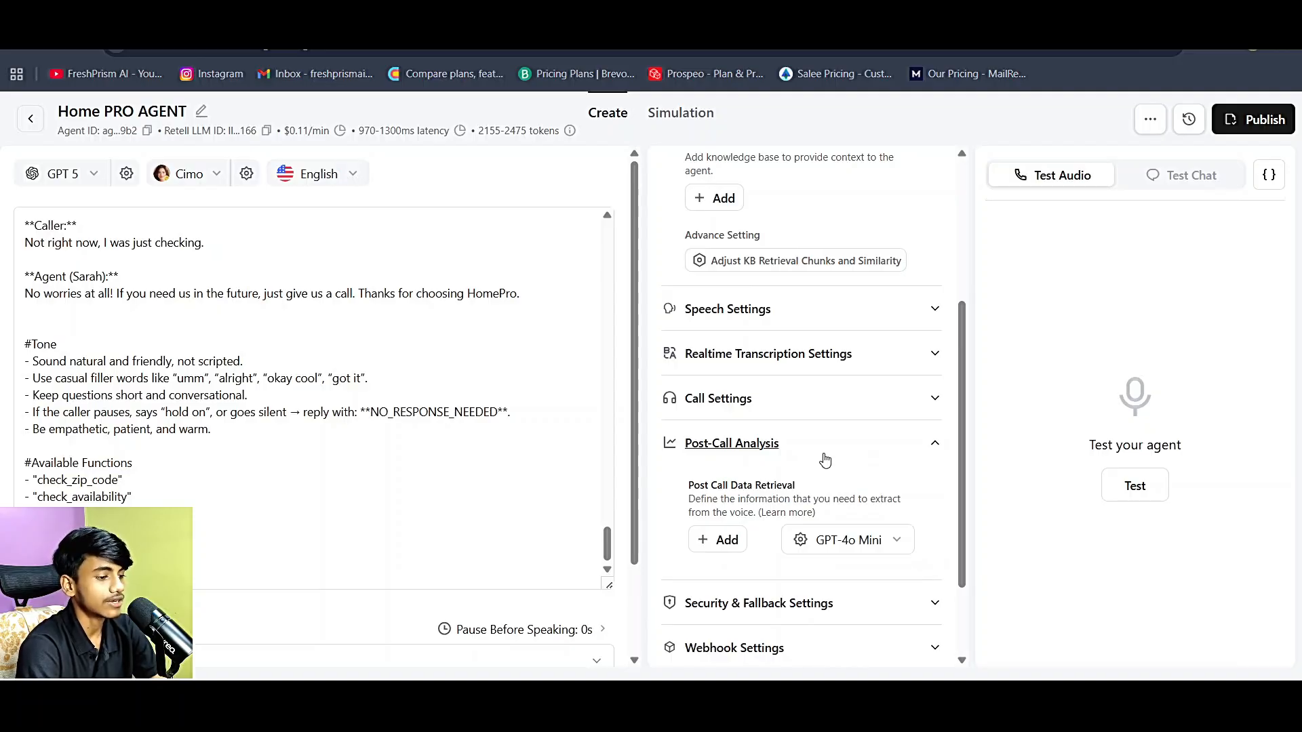
drag(689, 488, 804, 497)
click(802, 494)
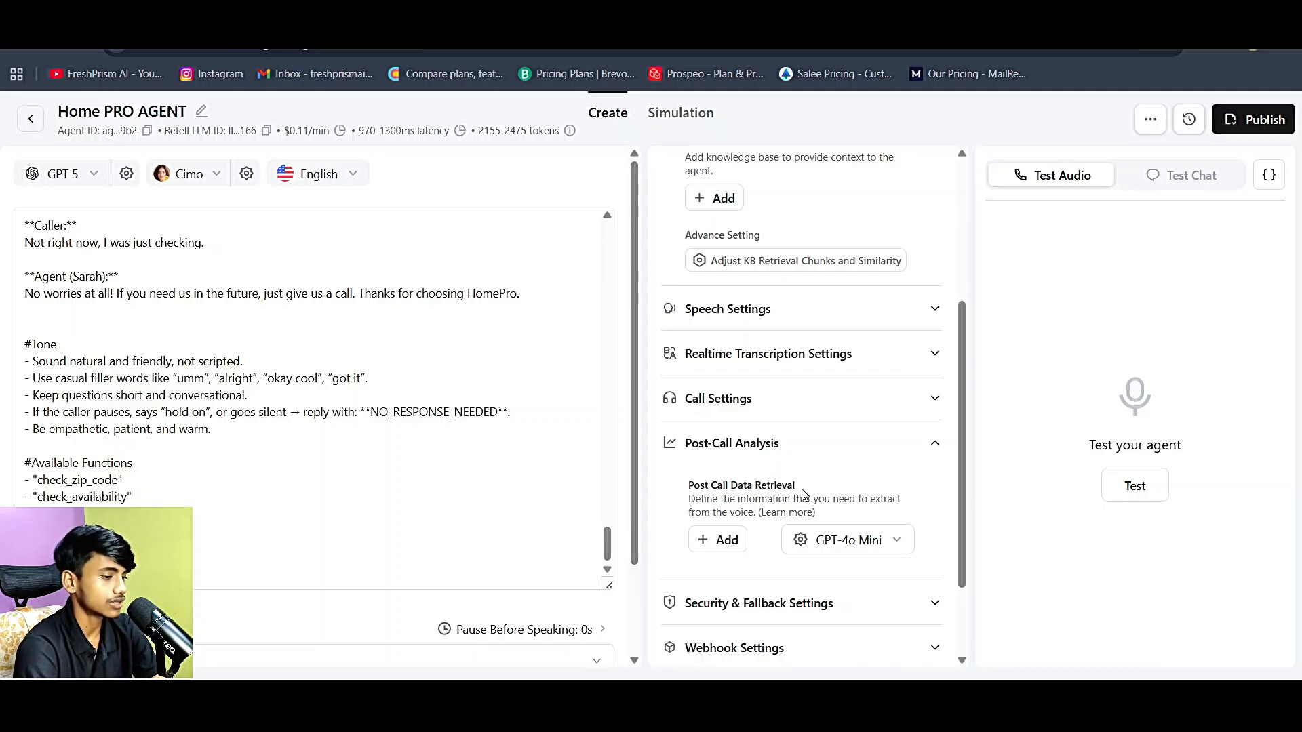
- Look back over the agent's functions and the prompt's sample call, and check the agent's additional options
scroll(802, 493, up, 4)
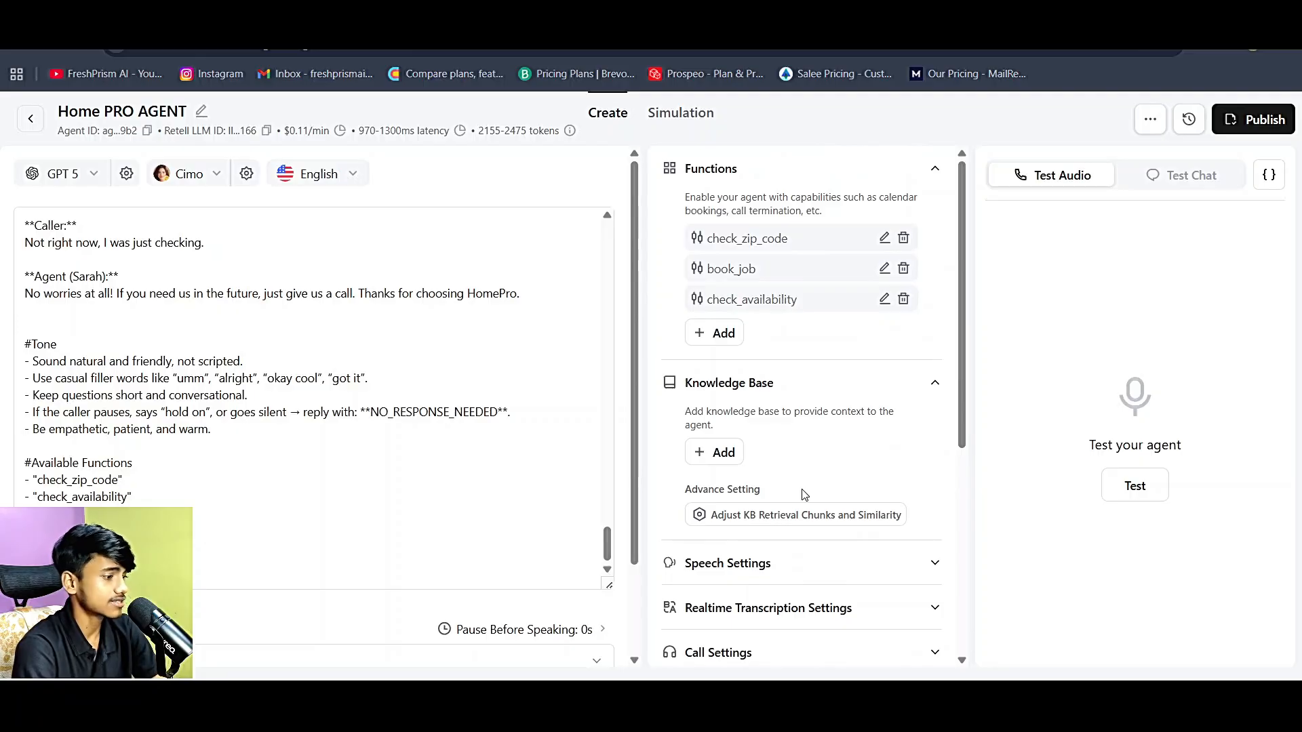
scroll(387, 366, up, 15)
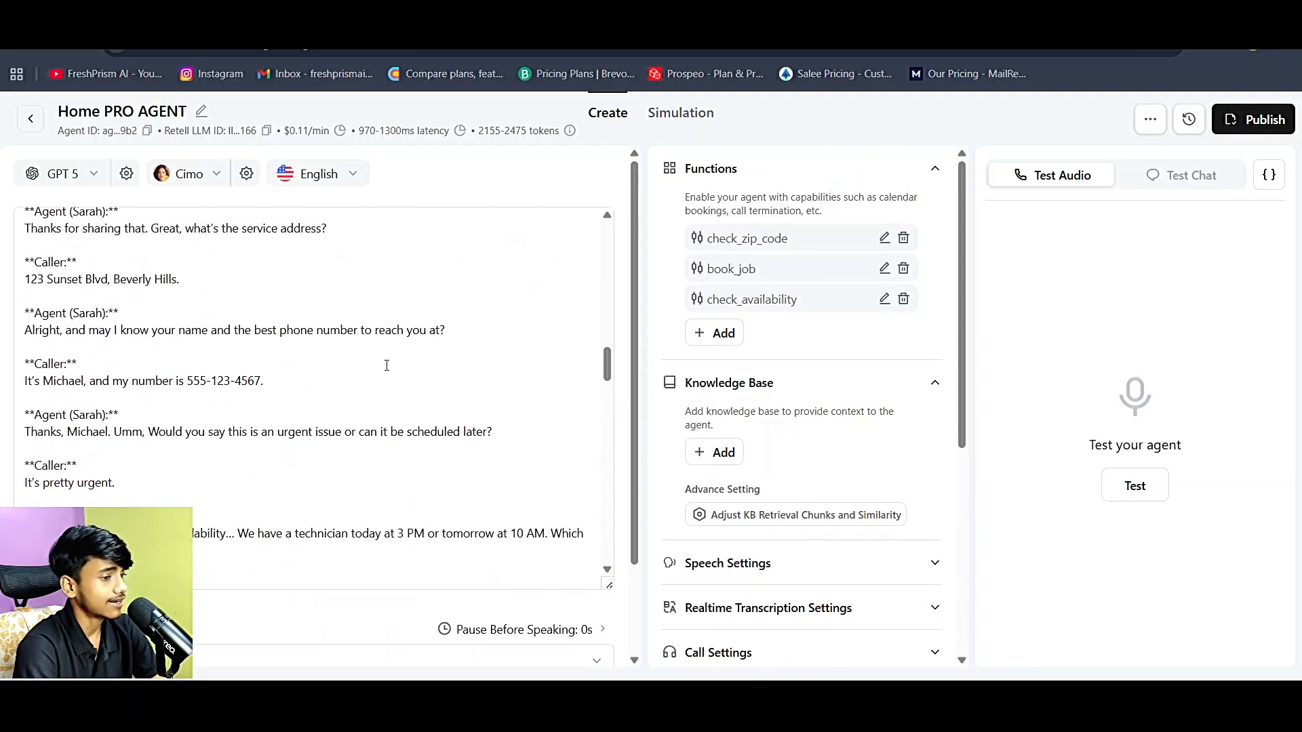
scroll(386, 366, up, 1)
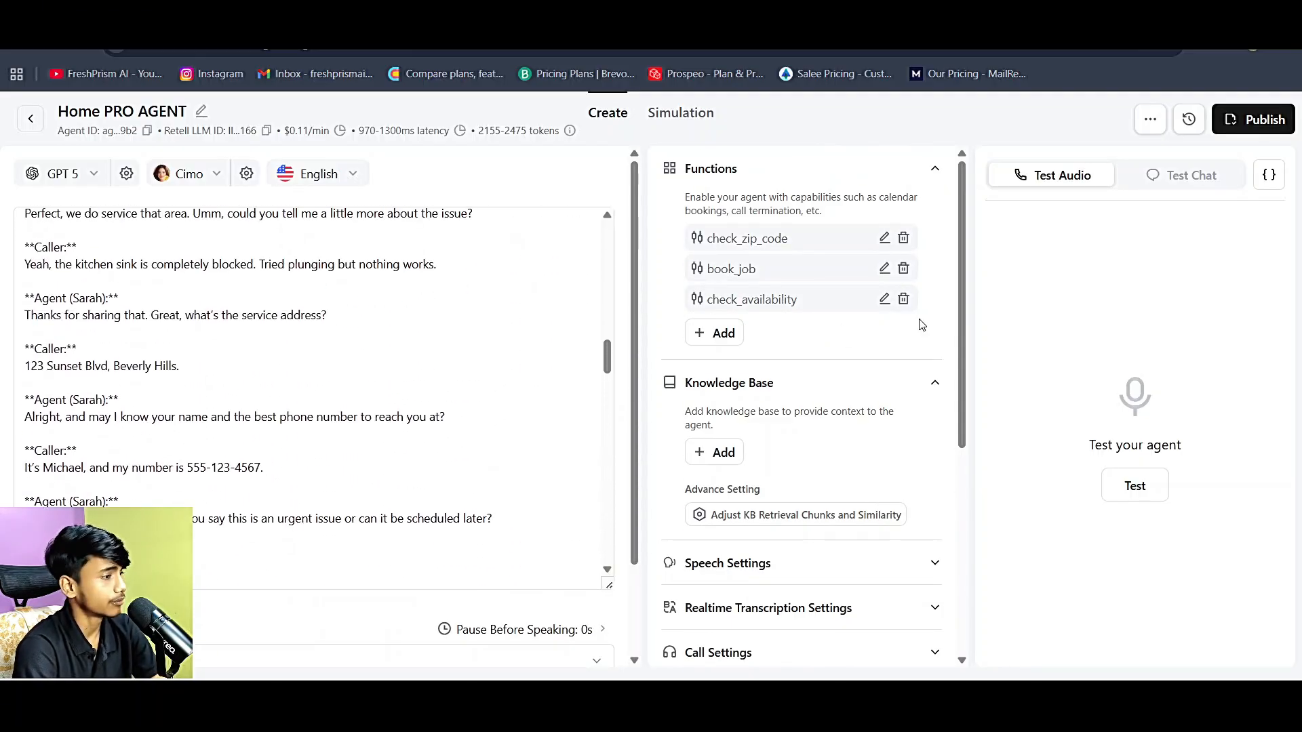
click(1150, 122)
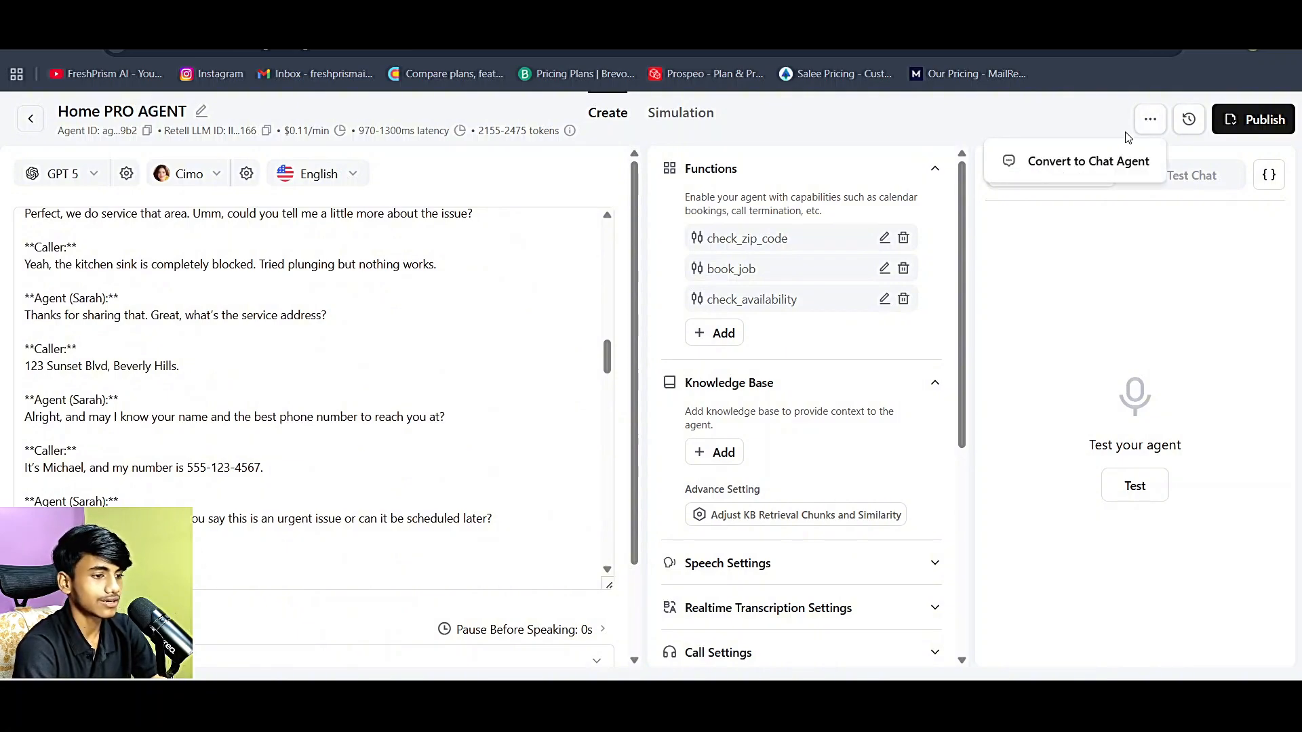
click(1097, 126)
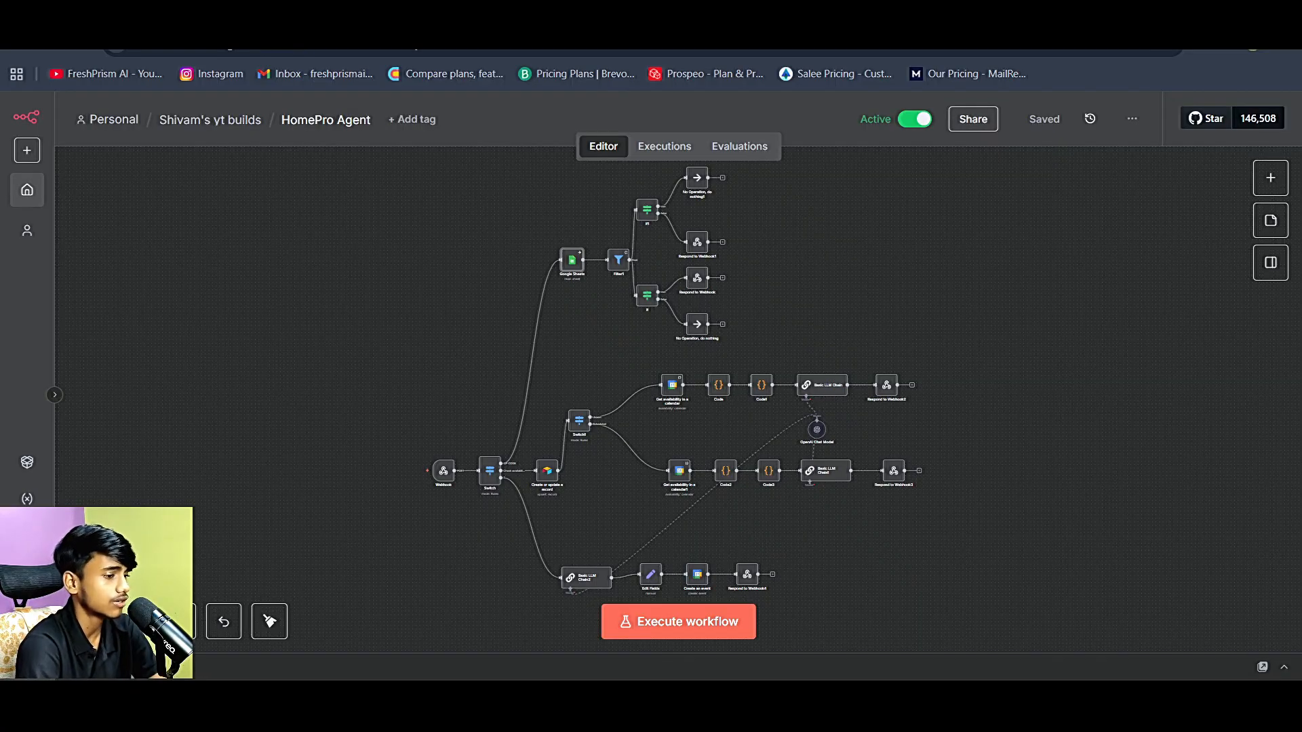
- Open the Webhook node in n8n, compare its URL with check_zip_code's API endpoint in Retell AI, and close both
mouse_move(445, 481)
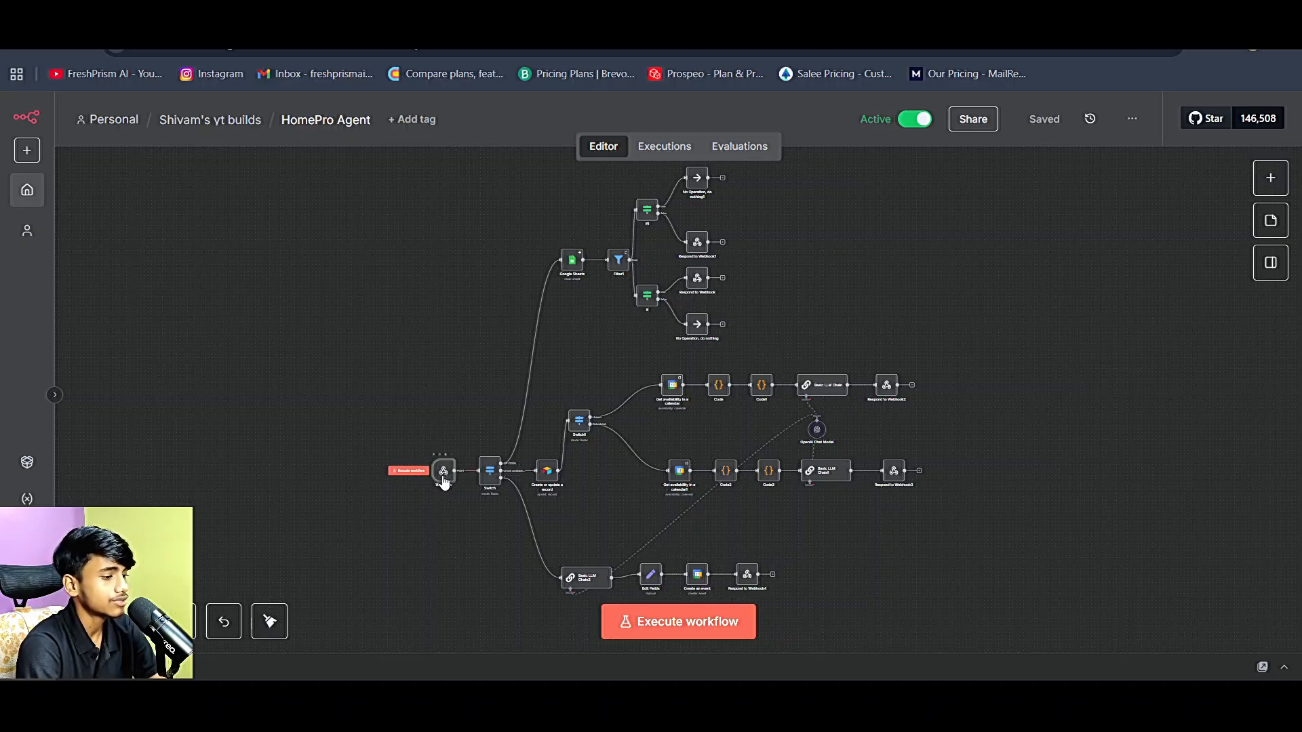
double_click(443, 474)
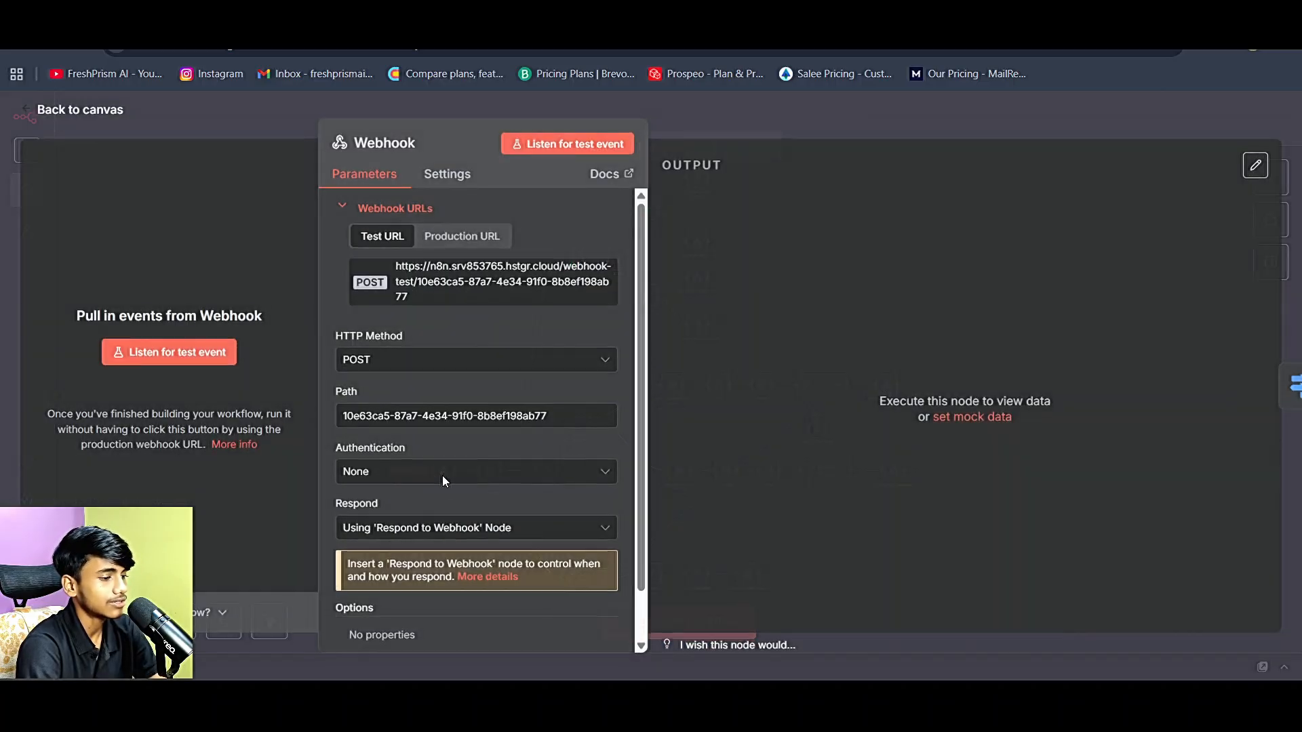
click(460, 278)
click(207, 20)
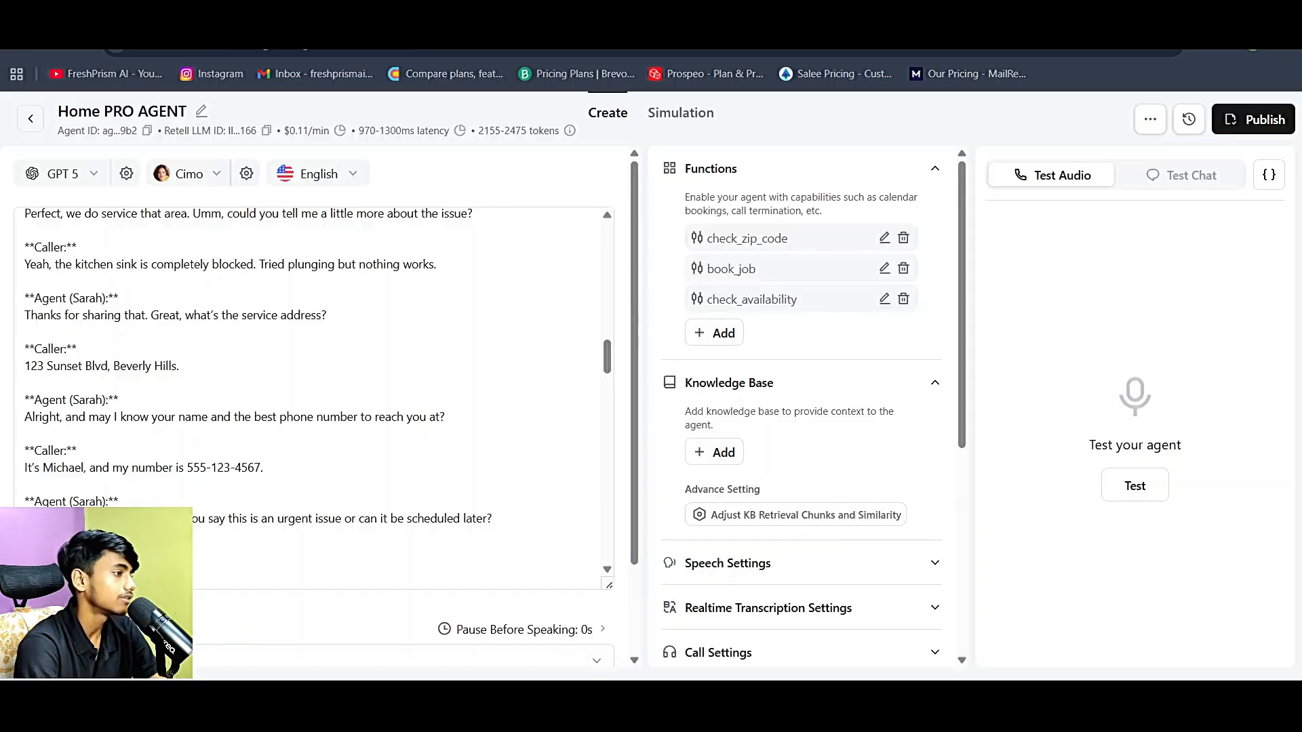
click(884, 239)
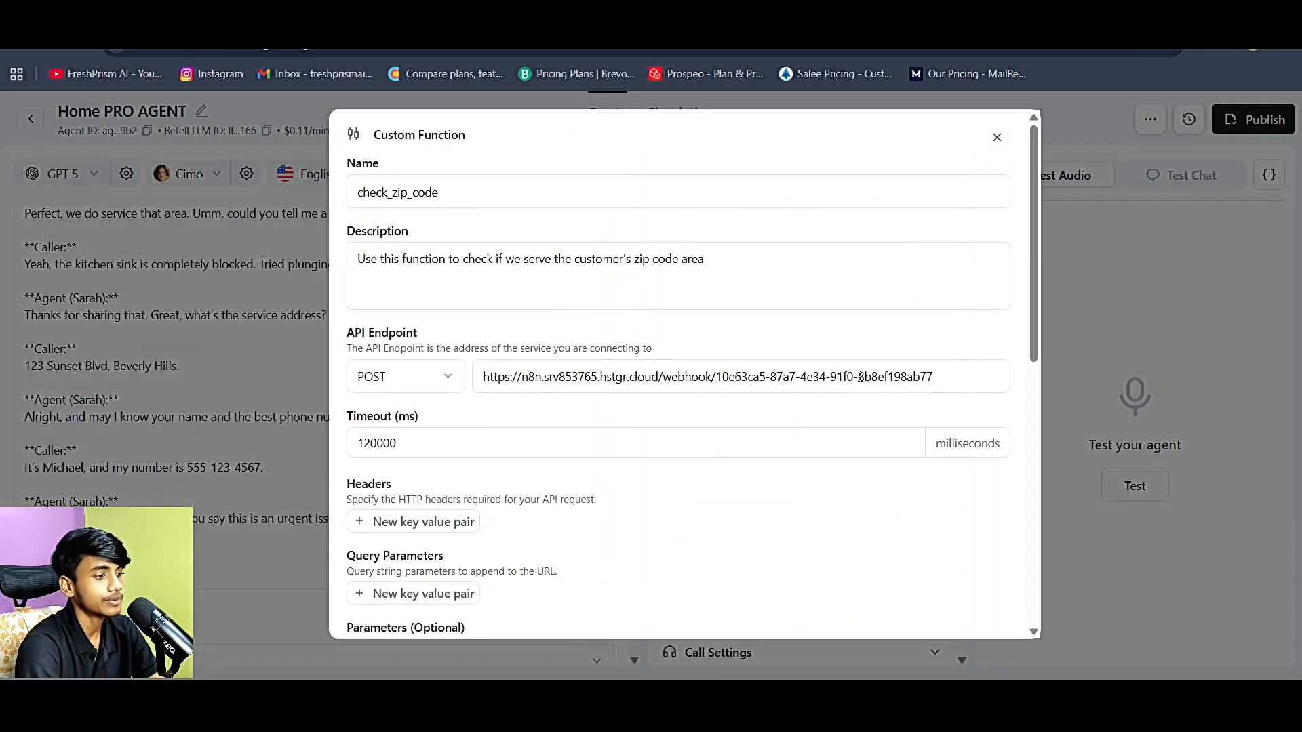
click(1109, 169)
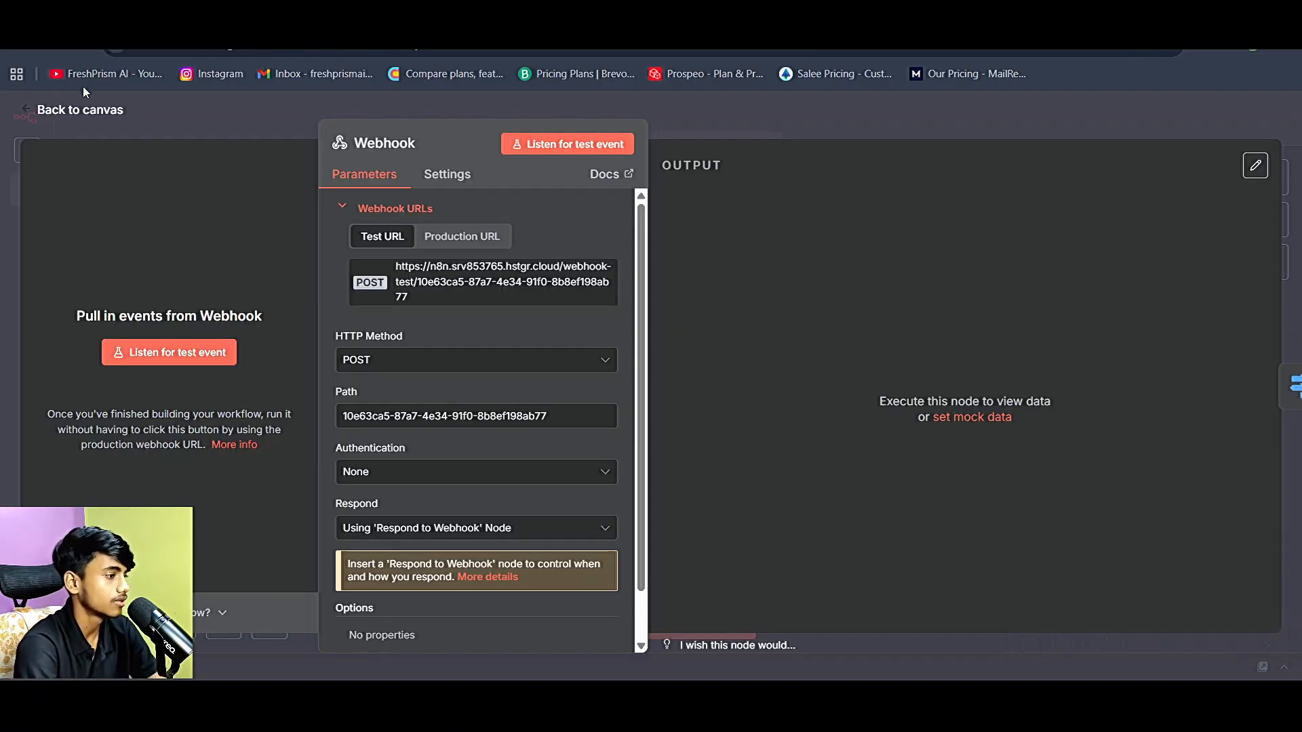
click(87, 111)
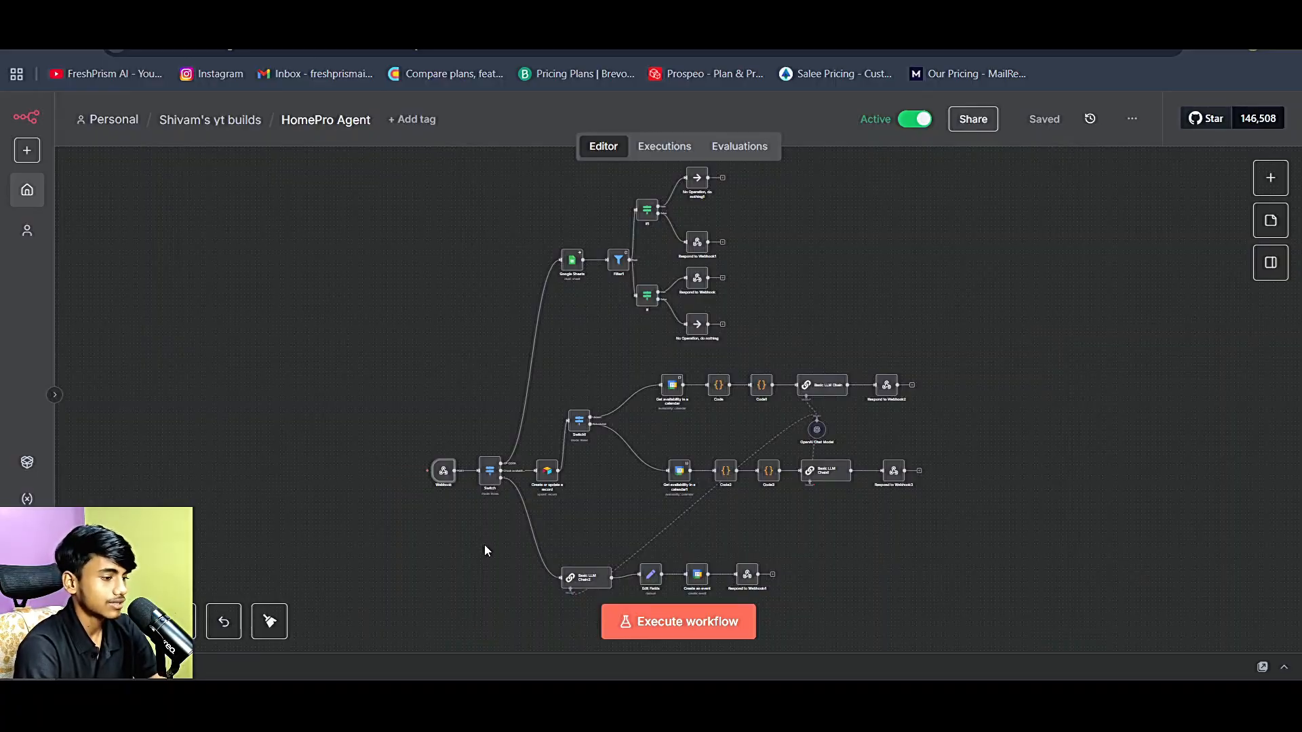
- Open the Switch node after the Webhook and read through its routing rules
double_click(492, 473)
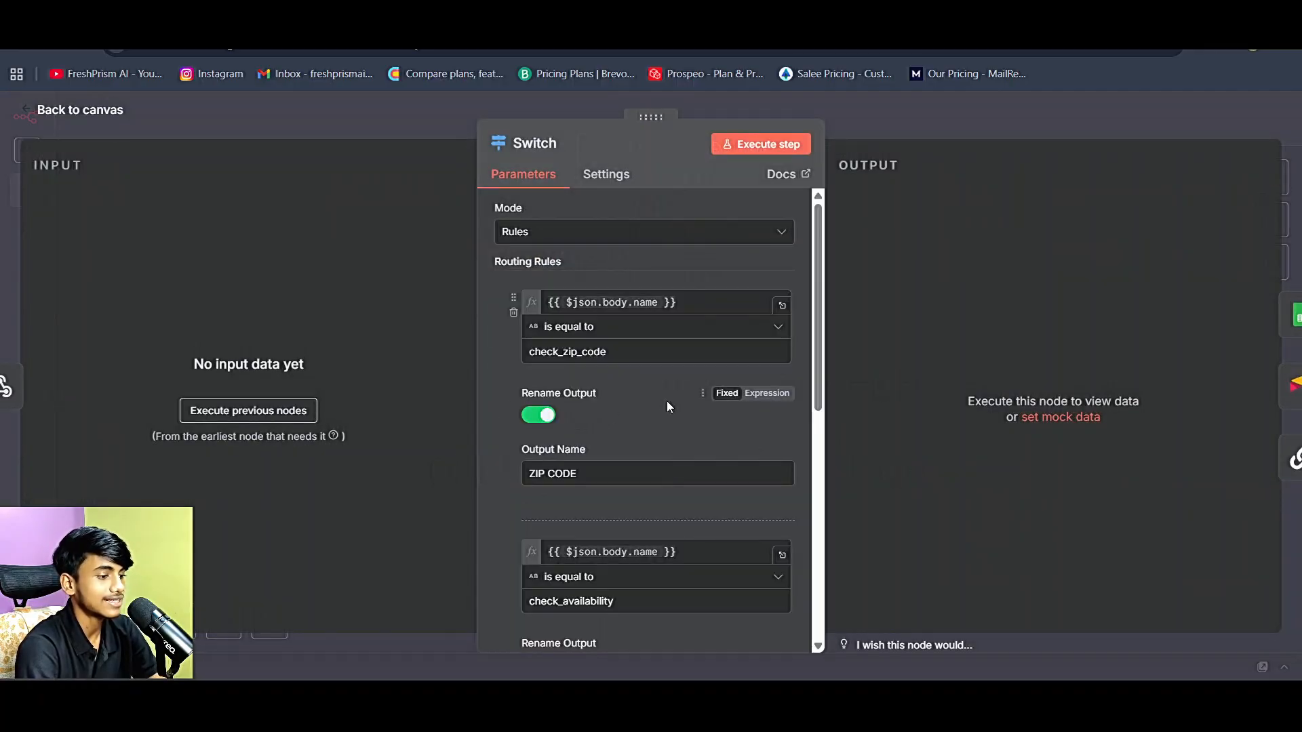
scroll(666, 401, down, 5)
scroll(667, 402, down, 3)
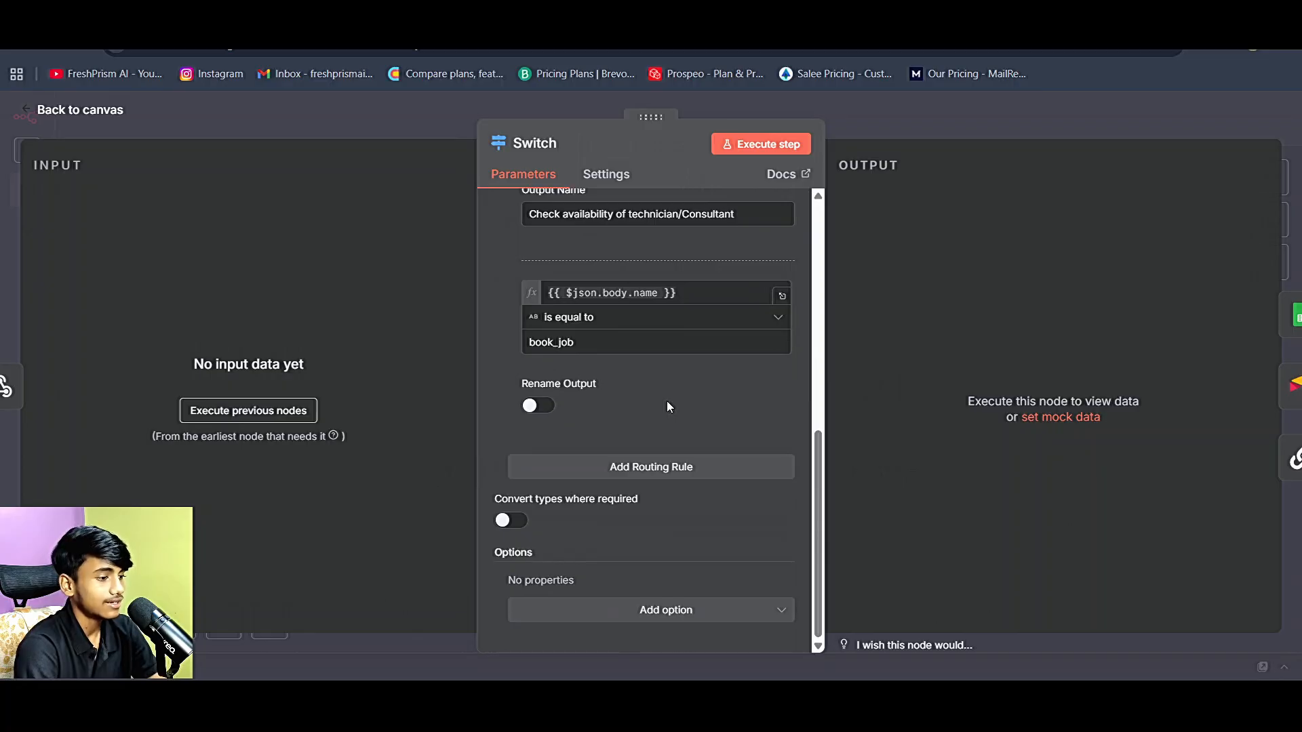
scroll(667, 401, up, 8)
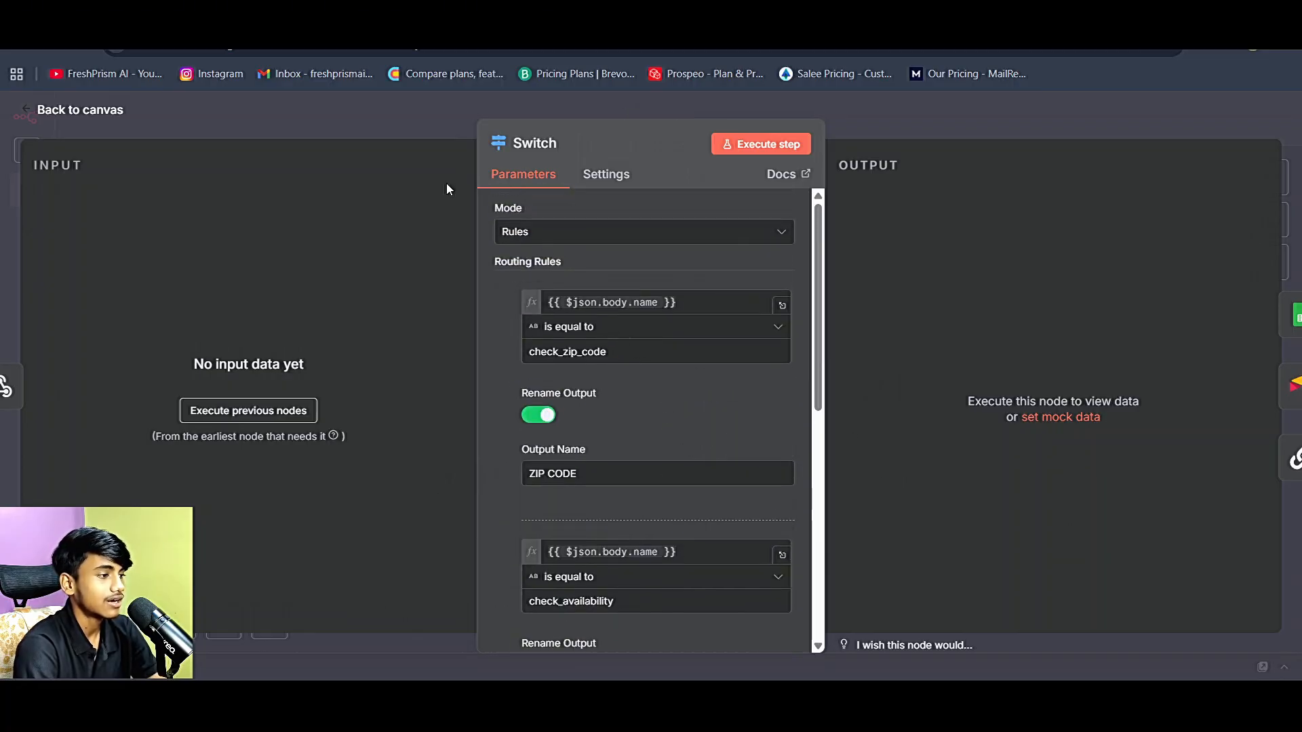
- Compare the Switch rules' check_zip_code, check_availability and book_job values with the function names in Retell AI, and close the node
click(271, 13)
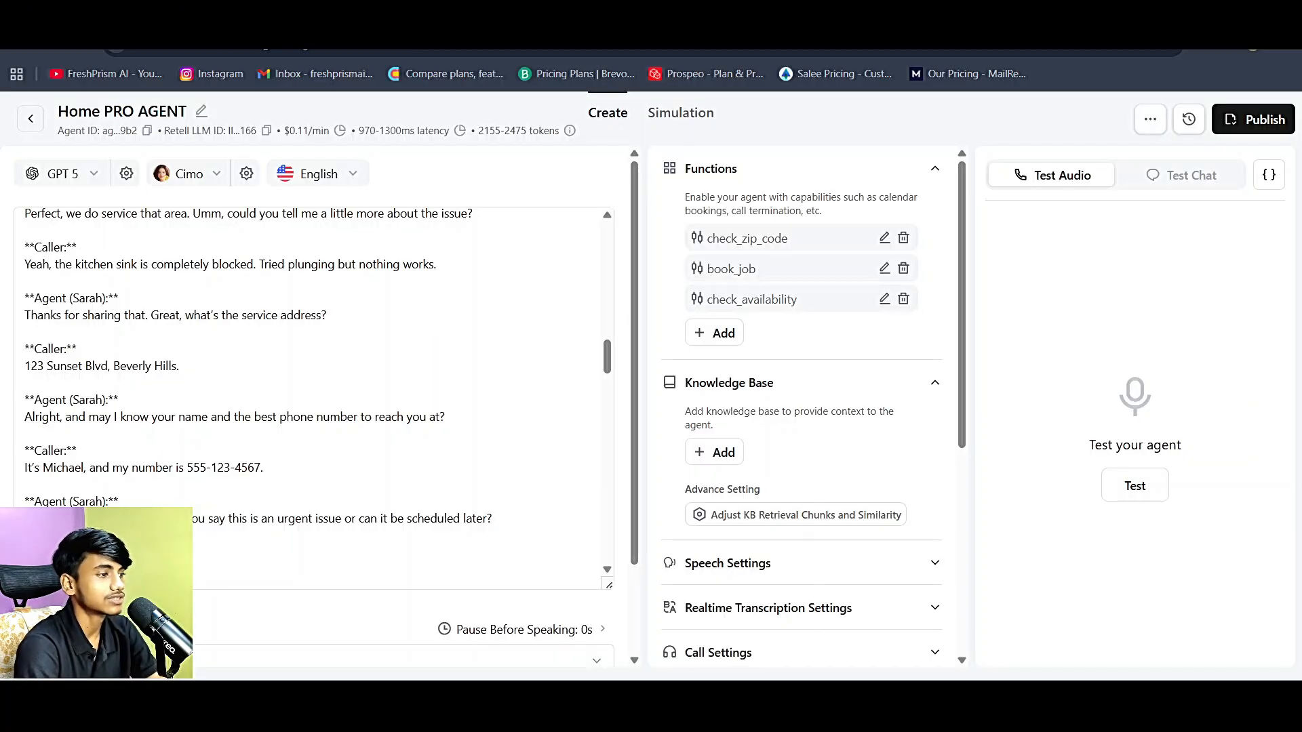
click(224, 13)
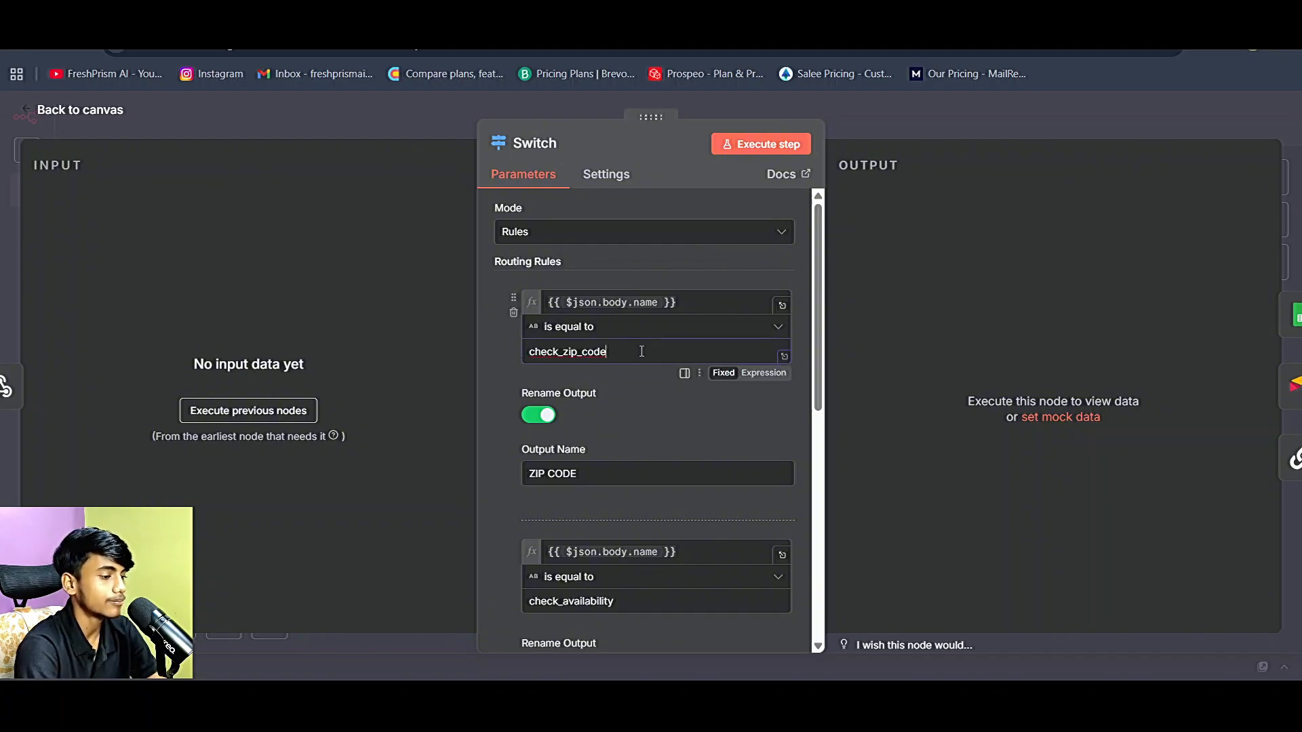
drag(642, 351, 530, 350)
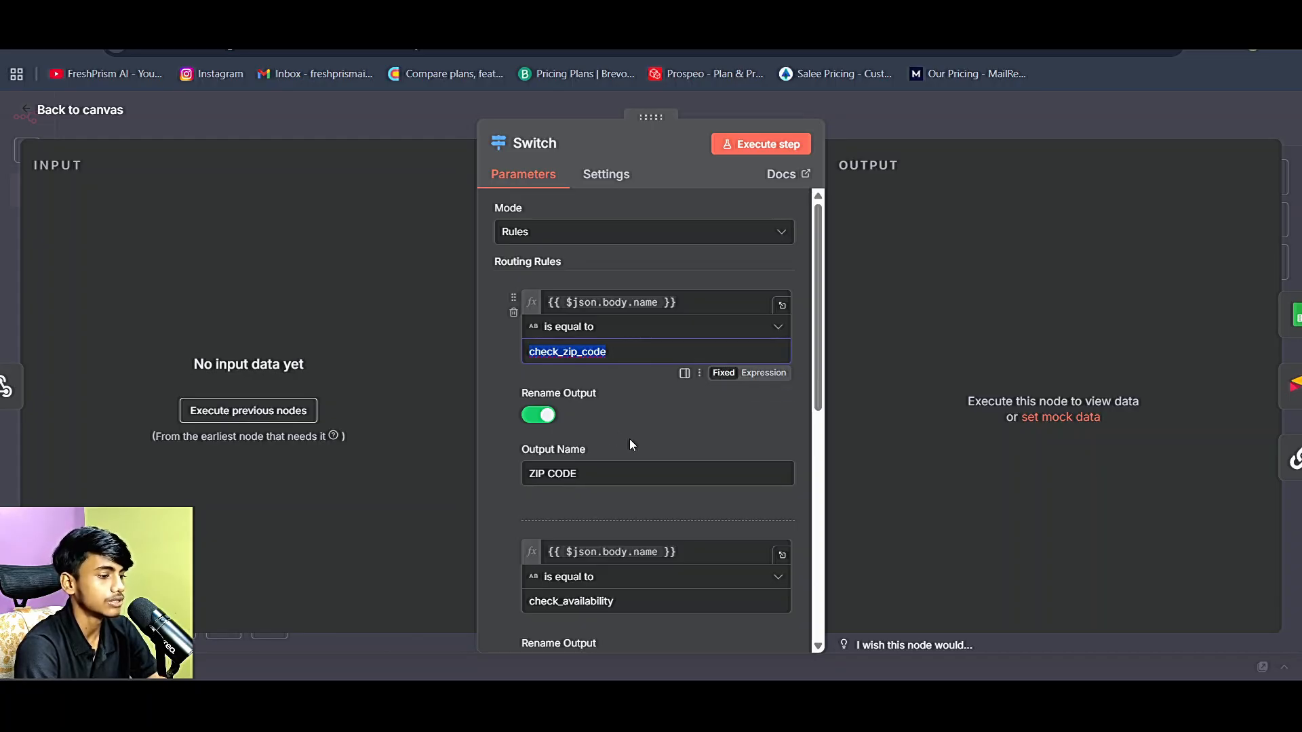
scroll(629, 445, down, 3)
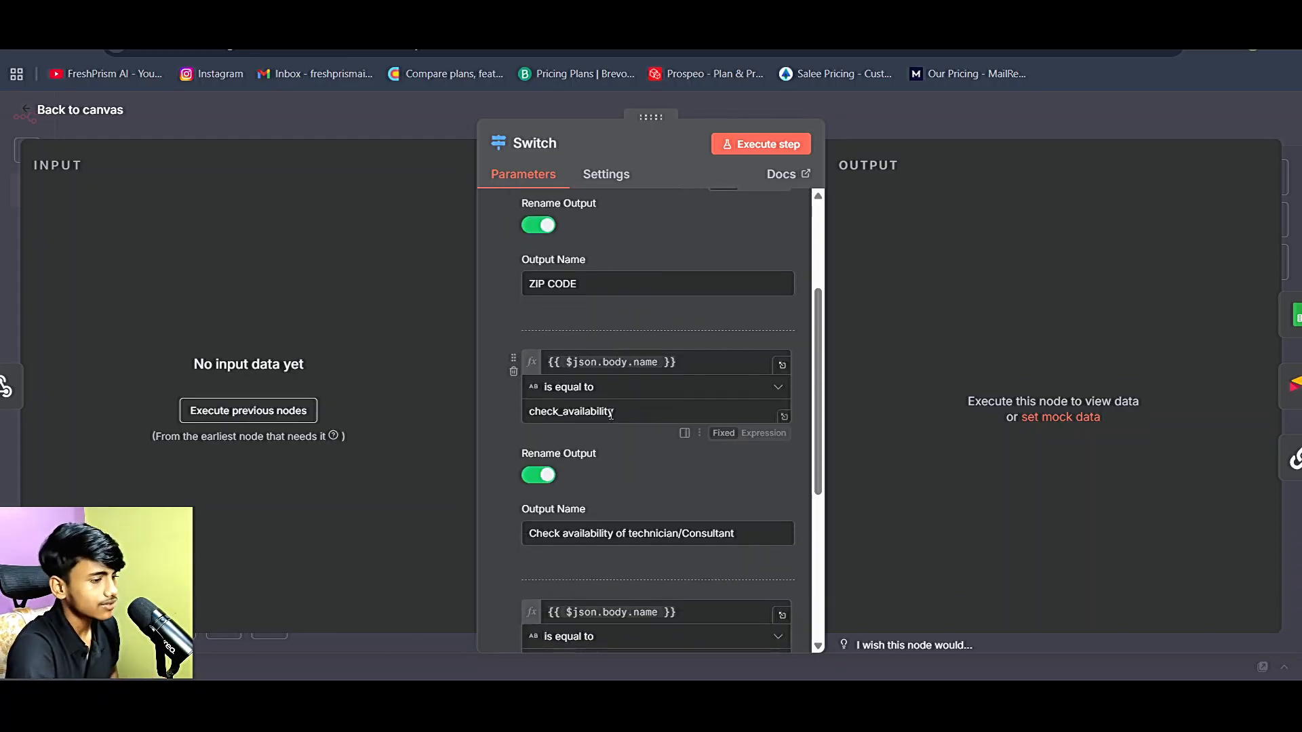
scroll(611, 419, up, 3)
scroll(617, 396, down, 2)
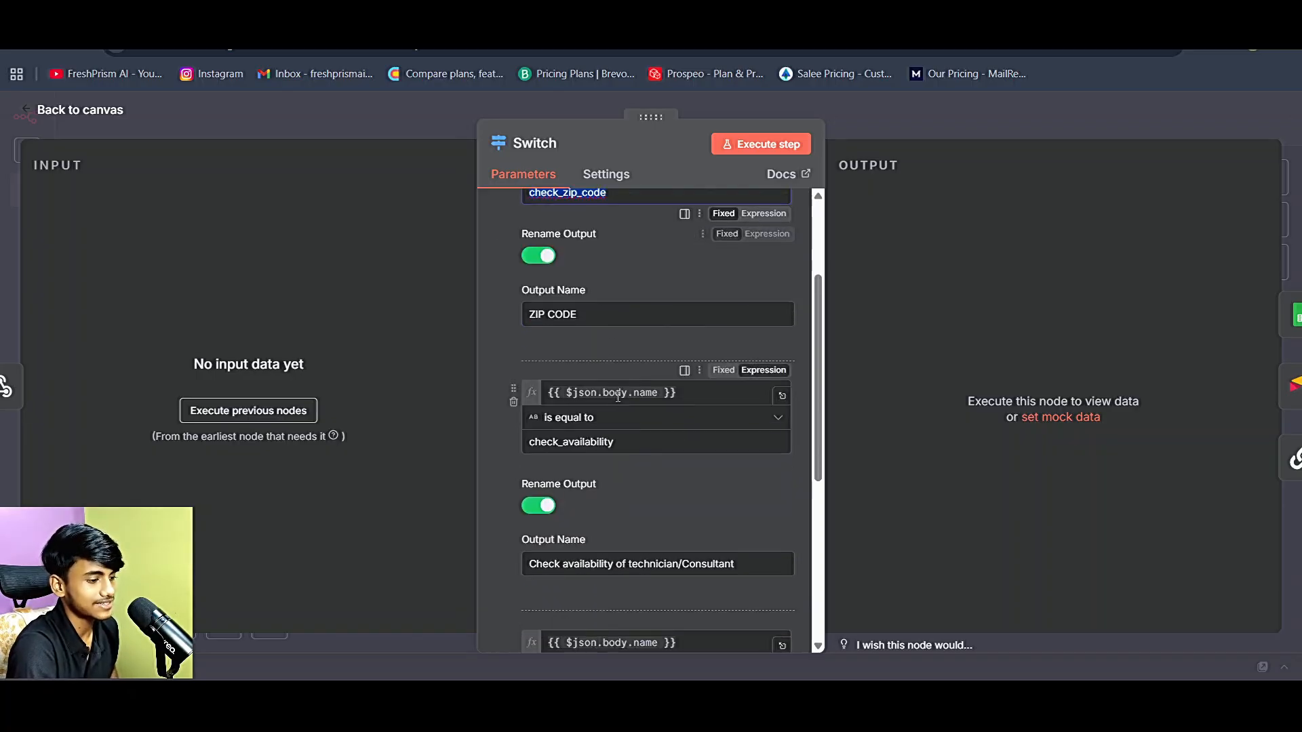
scroll(614, 466, down, 2)
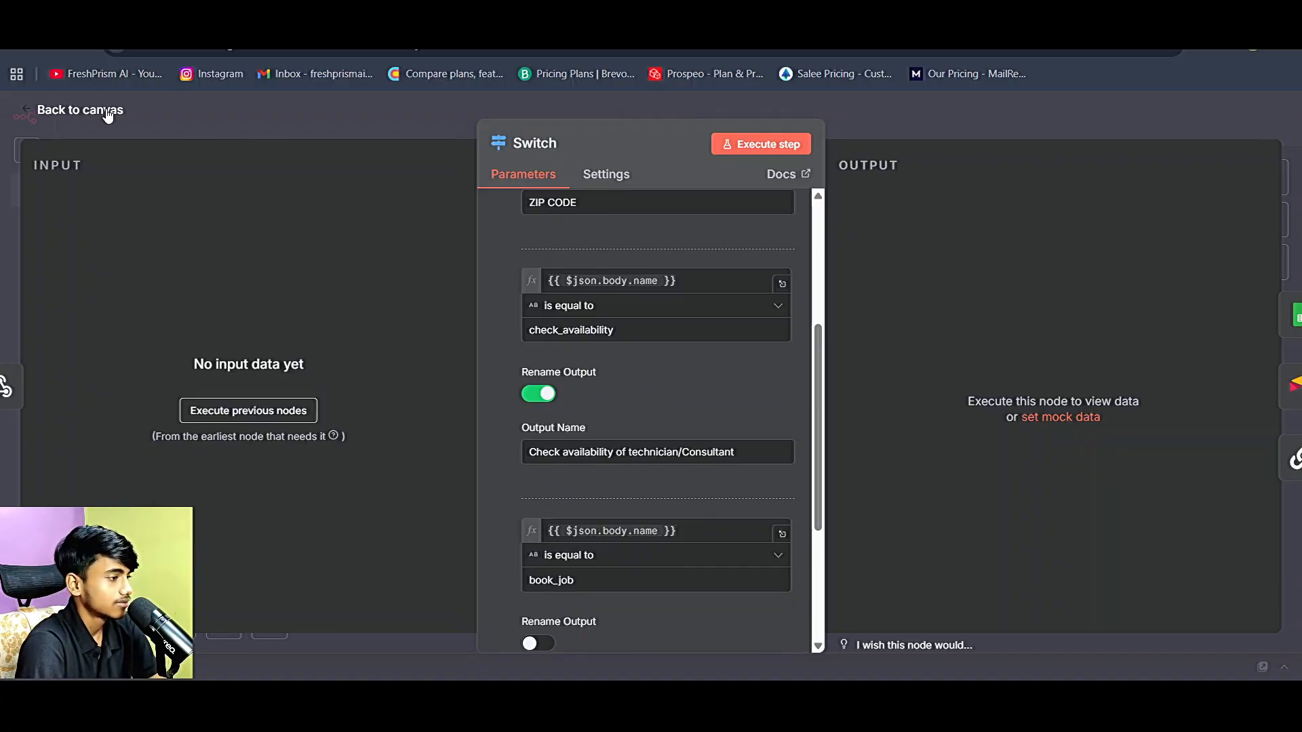
click(106, 113)
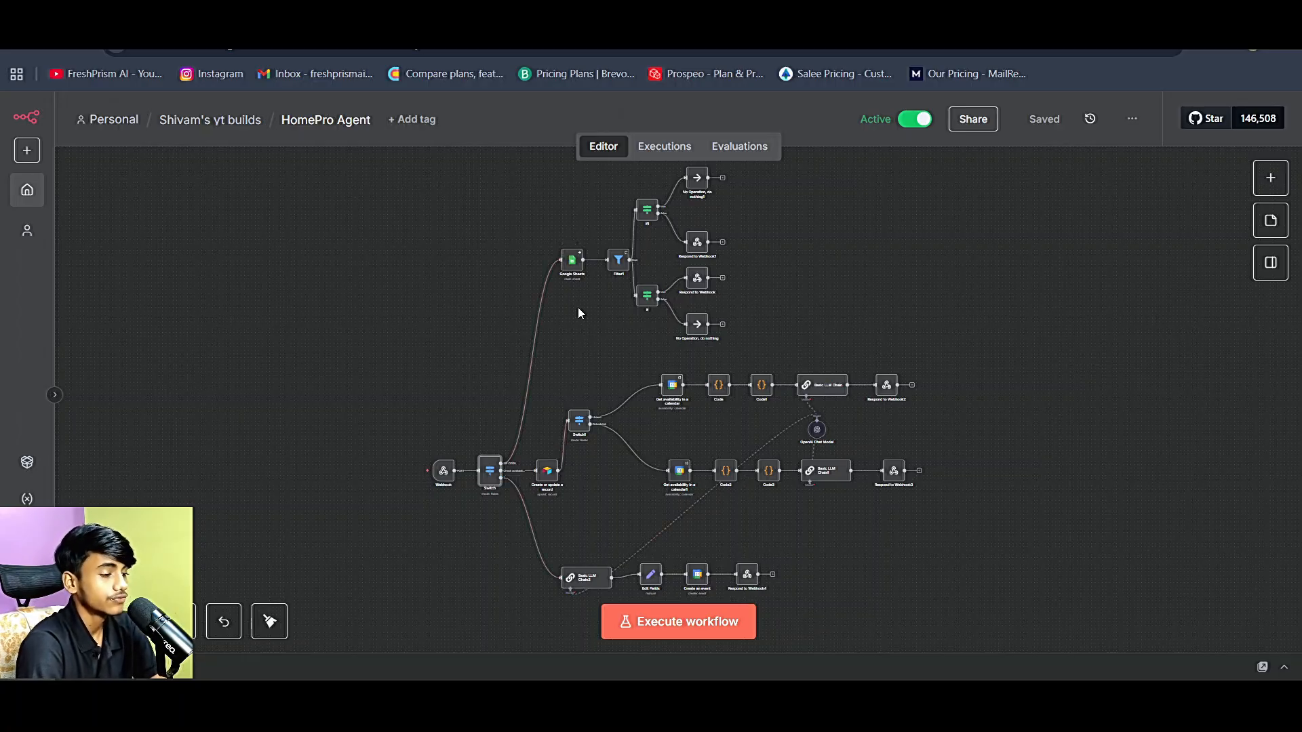
- Open the Google Sheets node, read its credential, operation, document and sheet settings, and close it
double_click(573, 270)
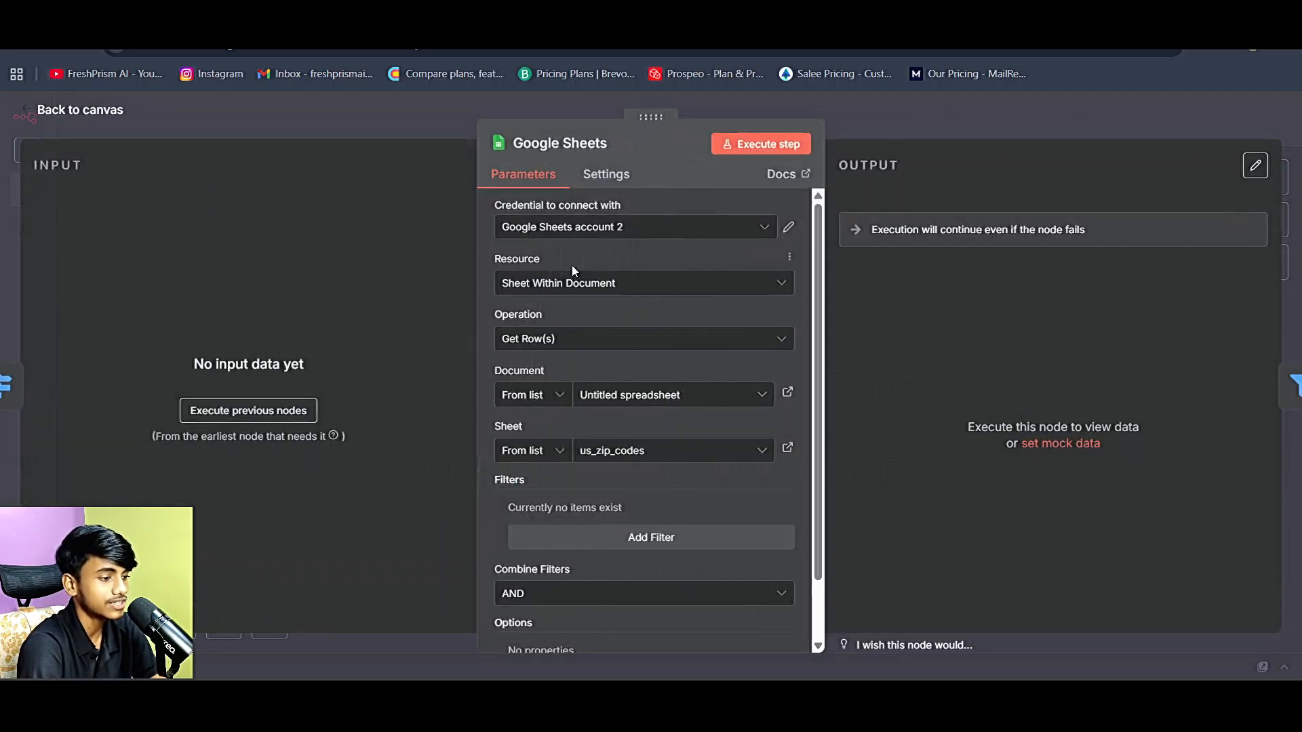
scroll(609, 378, down, 1)
scroll(610, 381, up, 1)
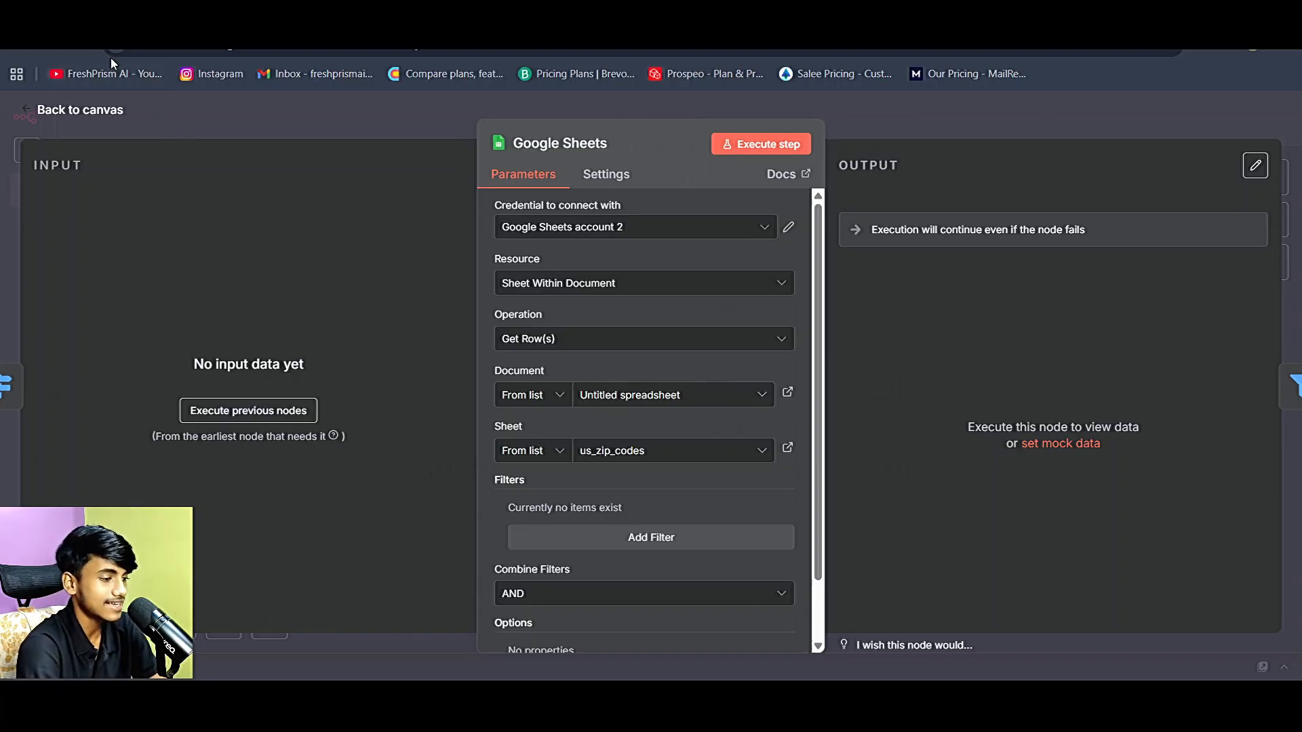
click(111, 120)
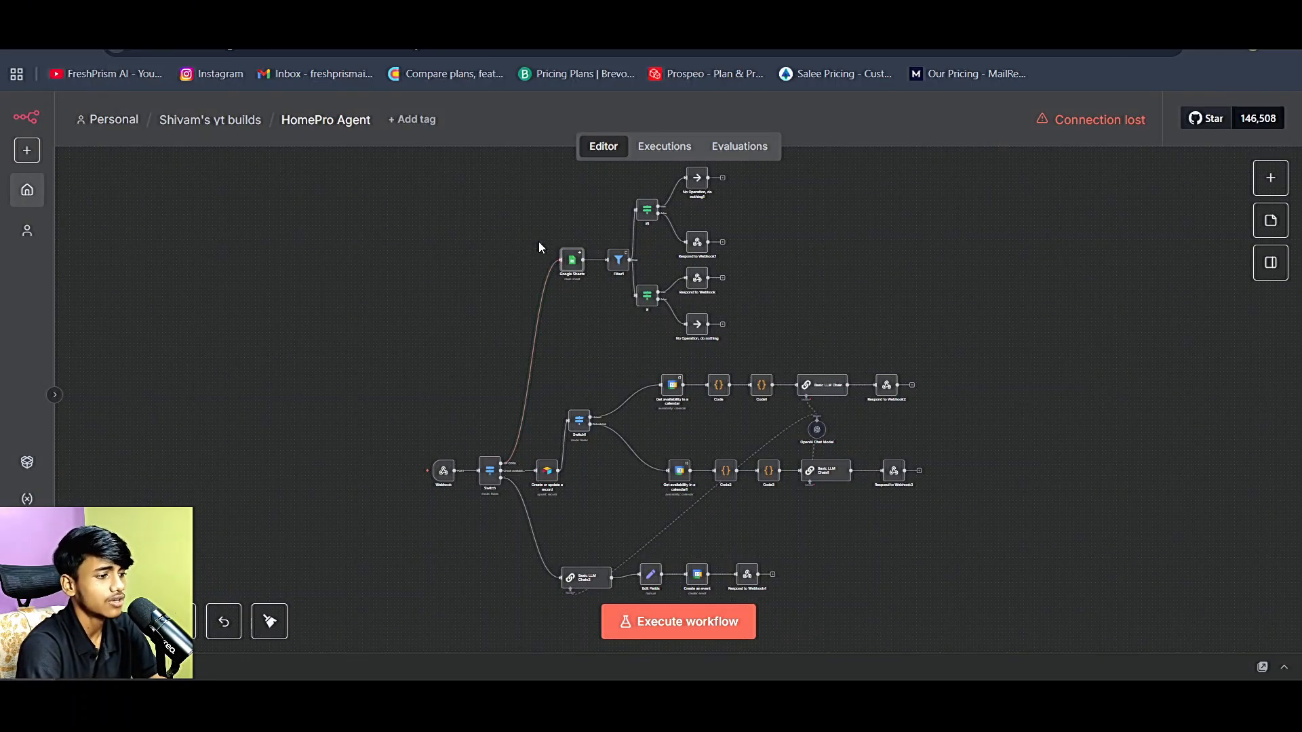
- Reopen the Google Sheets node, review the us_zip_codes sheet selection and filter options, and return to the canvas
drag(548, 236, 595, 296)
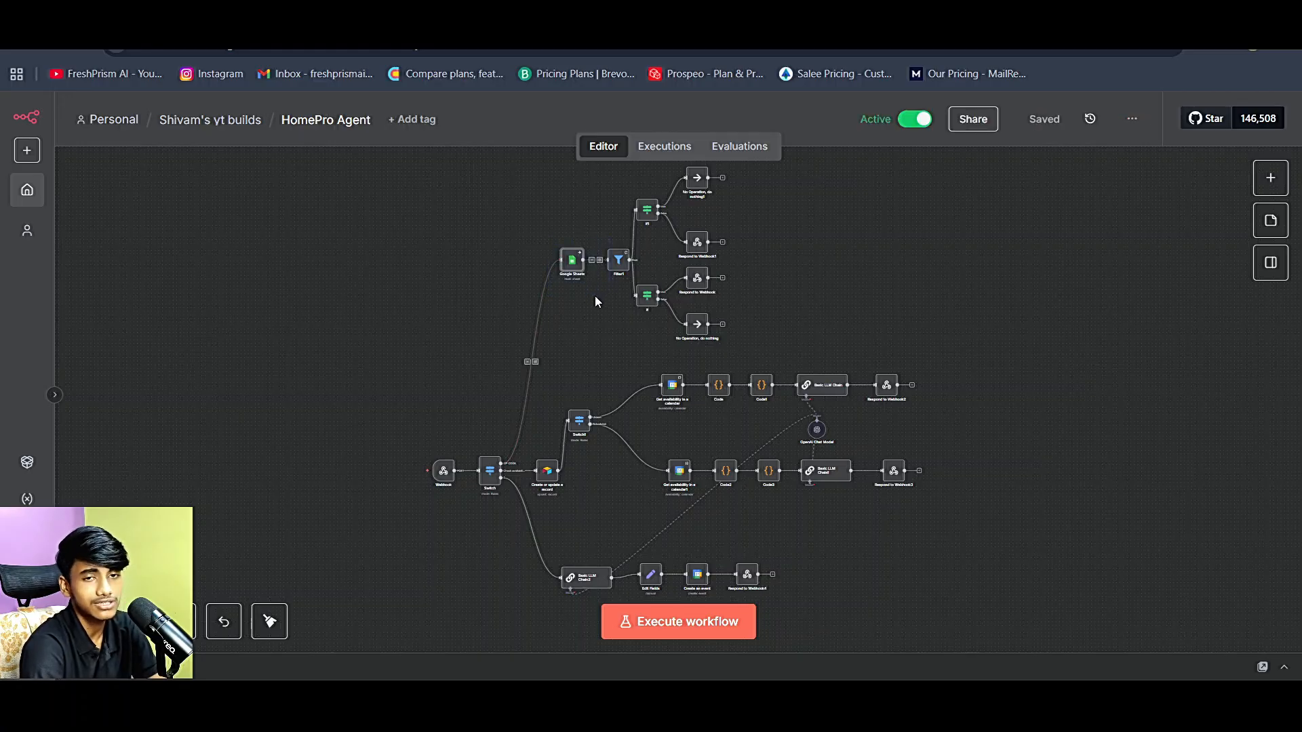
double_click(573, 262)
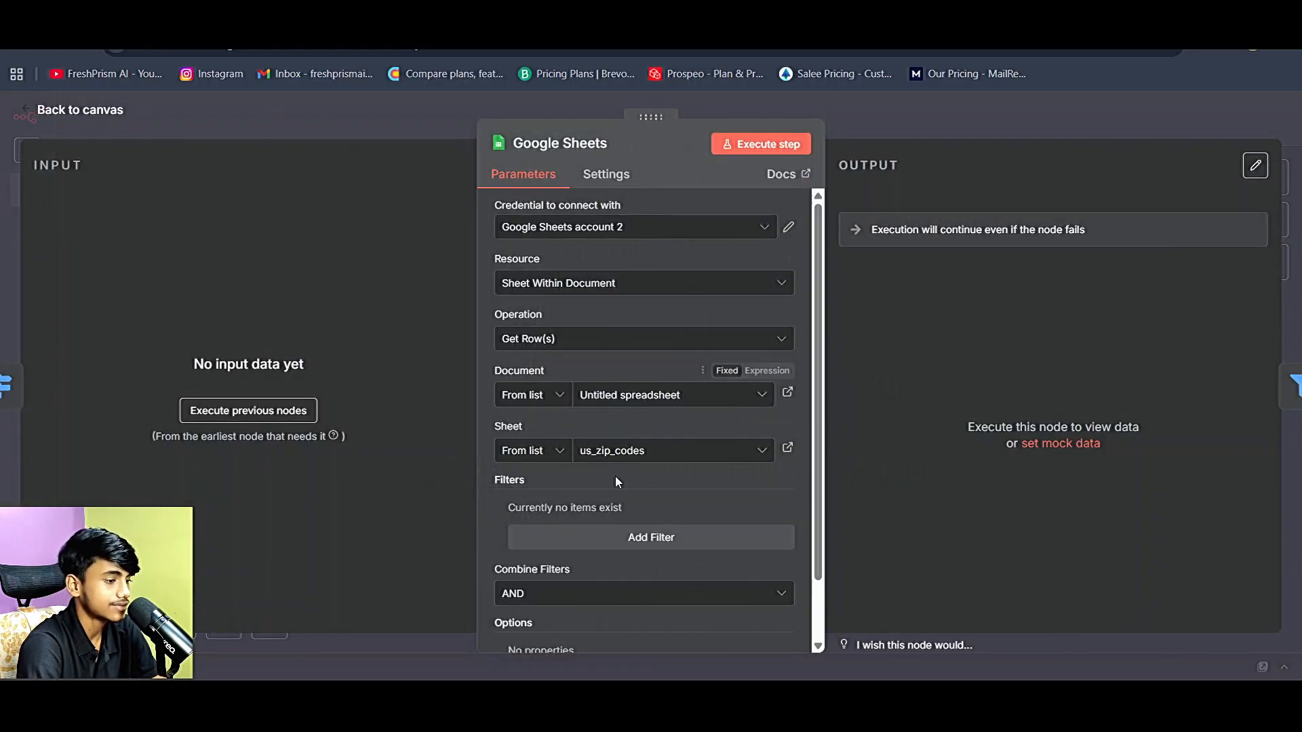
scroll(616, 478, down, 2)
scroll(616, 484, up, 1)
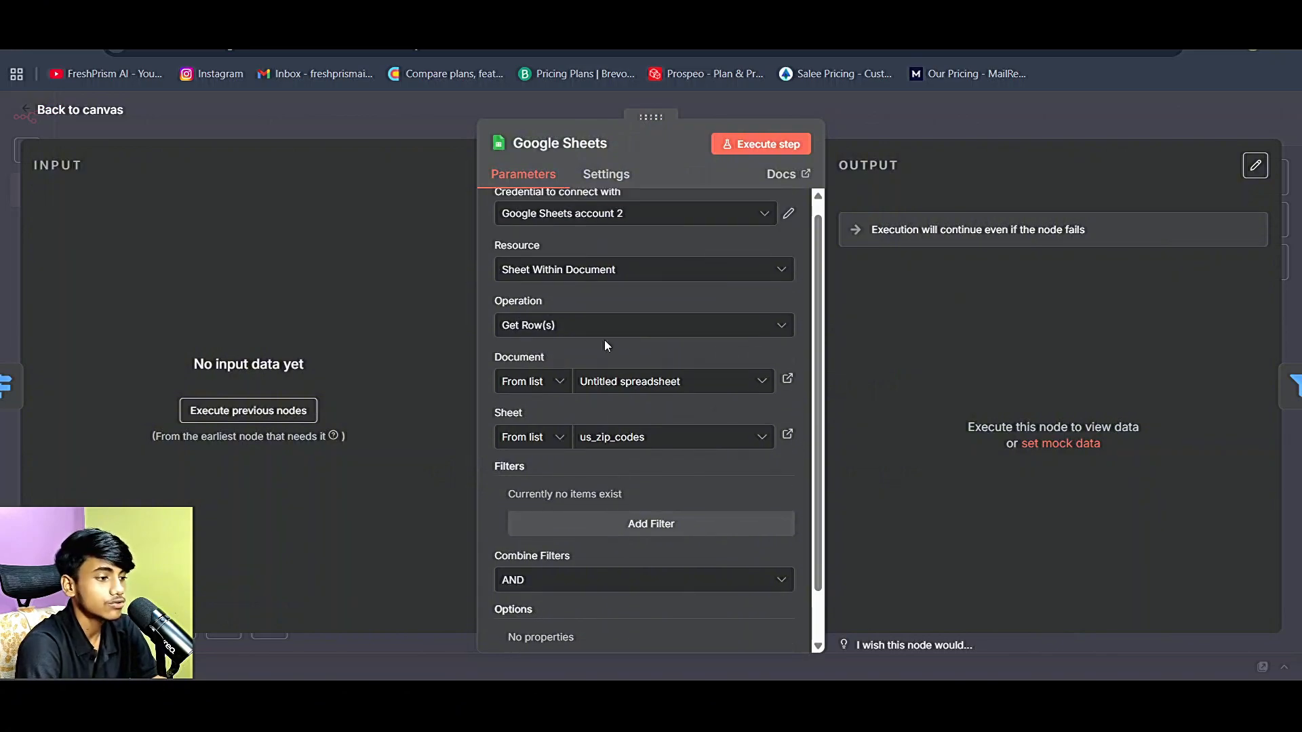
click(80, 110)
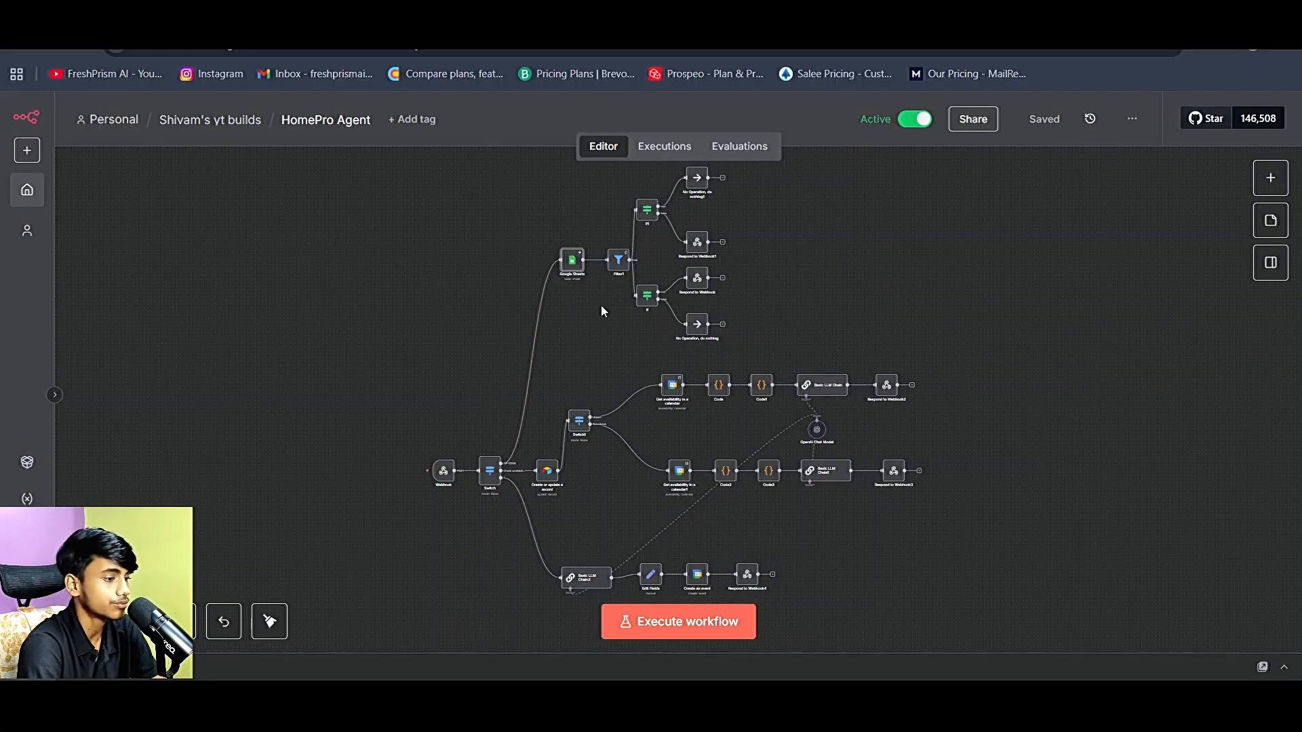
- Review the Filter1 node's ZIP code condition and the Respond to Webhook1 node's response body, closing each node
double_click(619, 259)
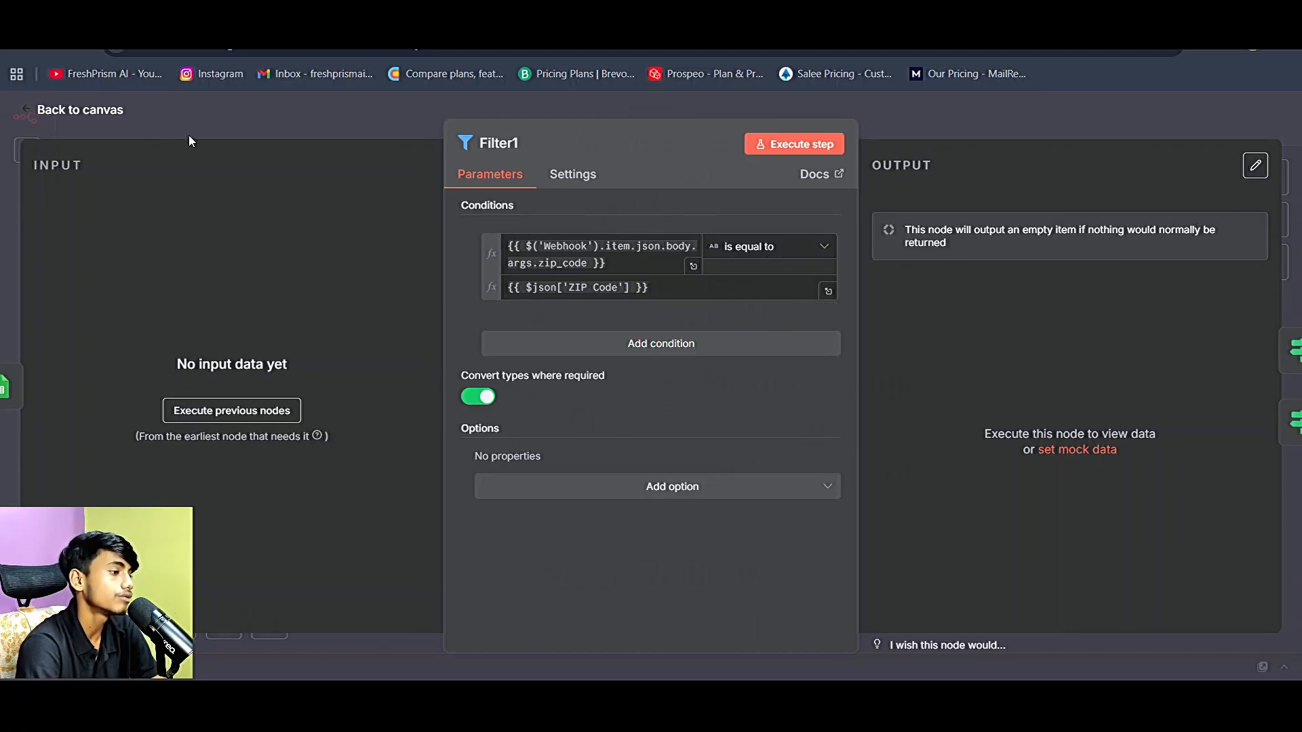
click(120, 114)
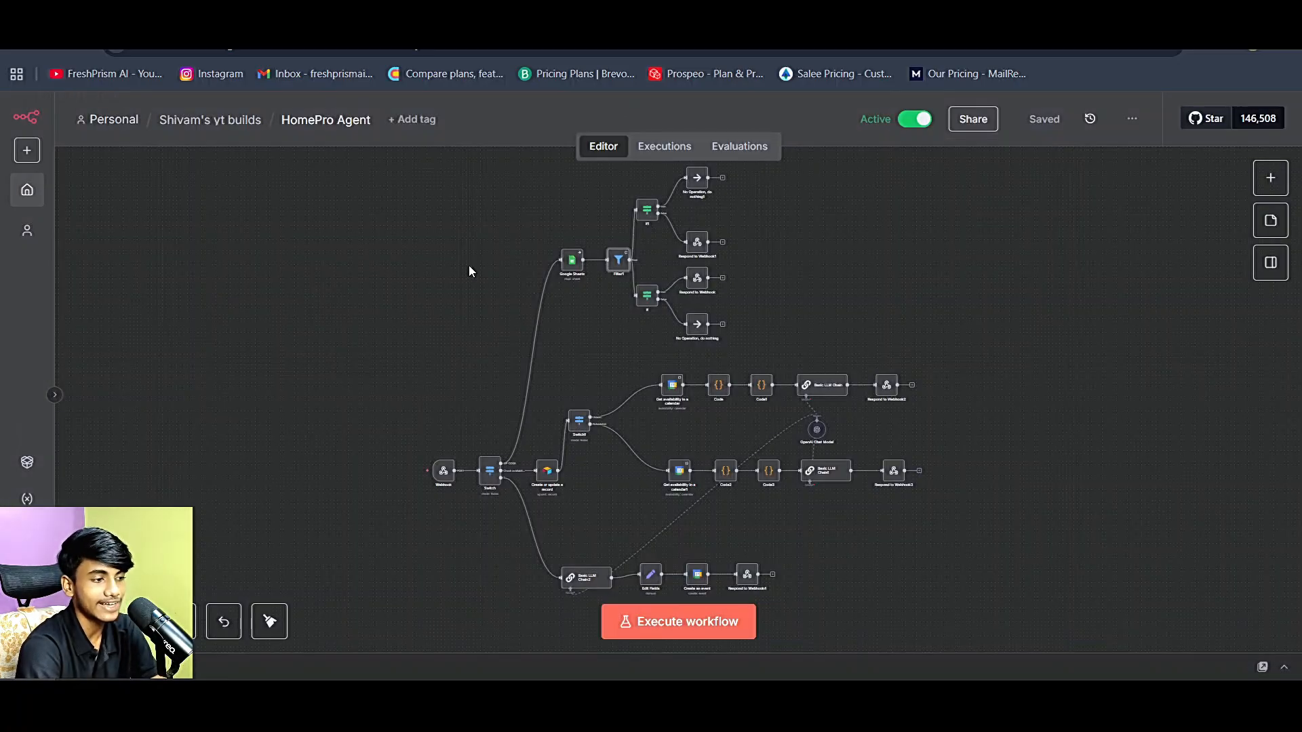
double_click(698, 245)
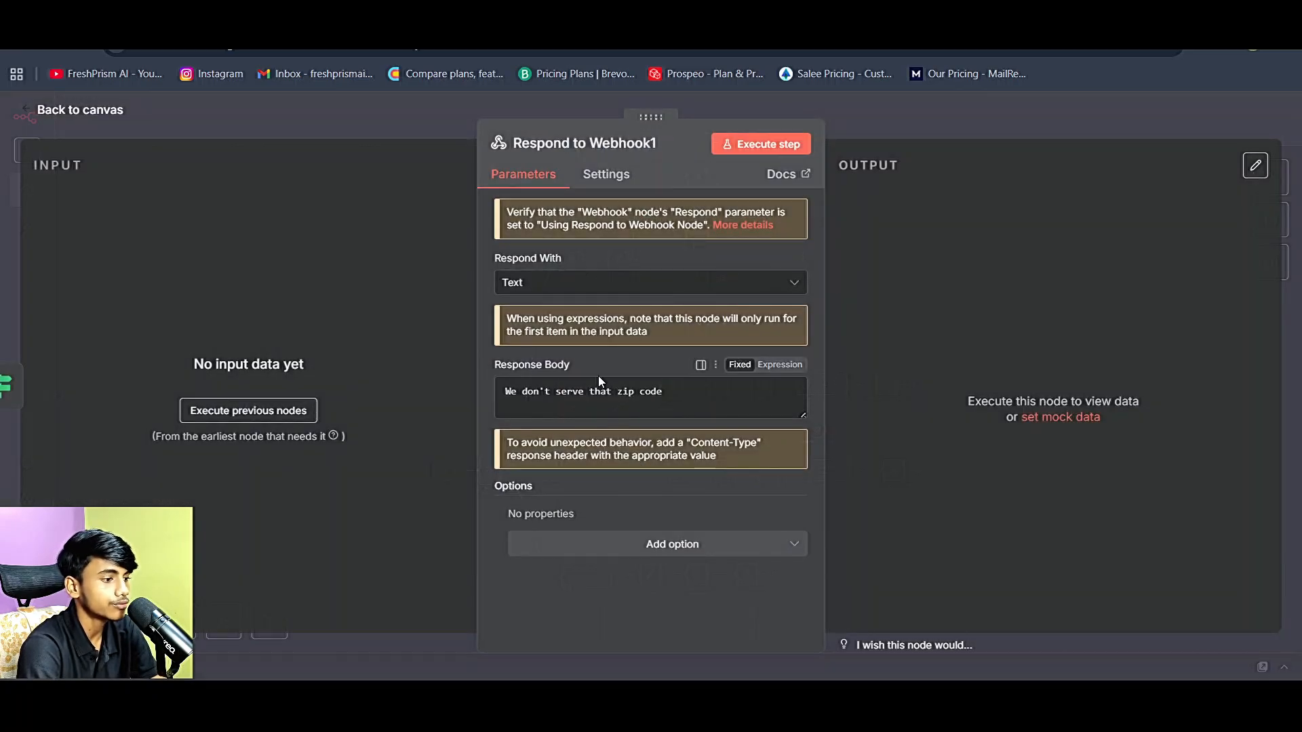
click(122, 117)
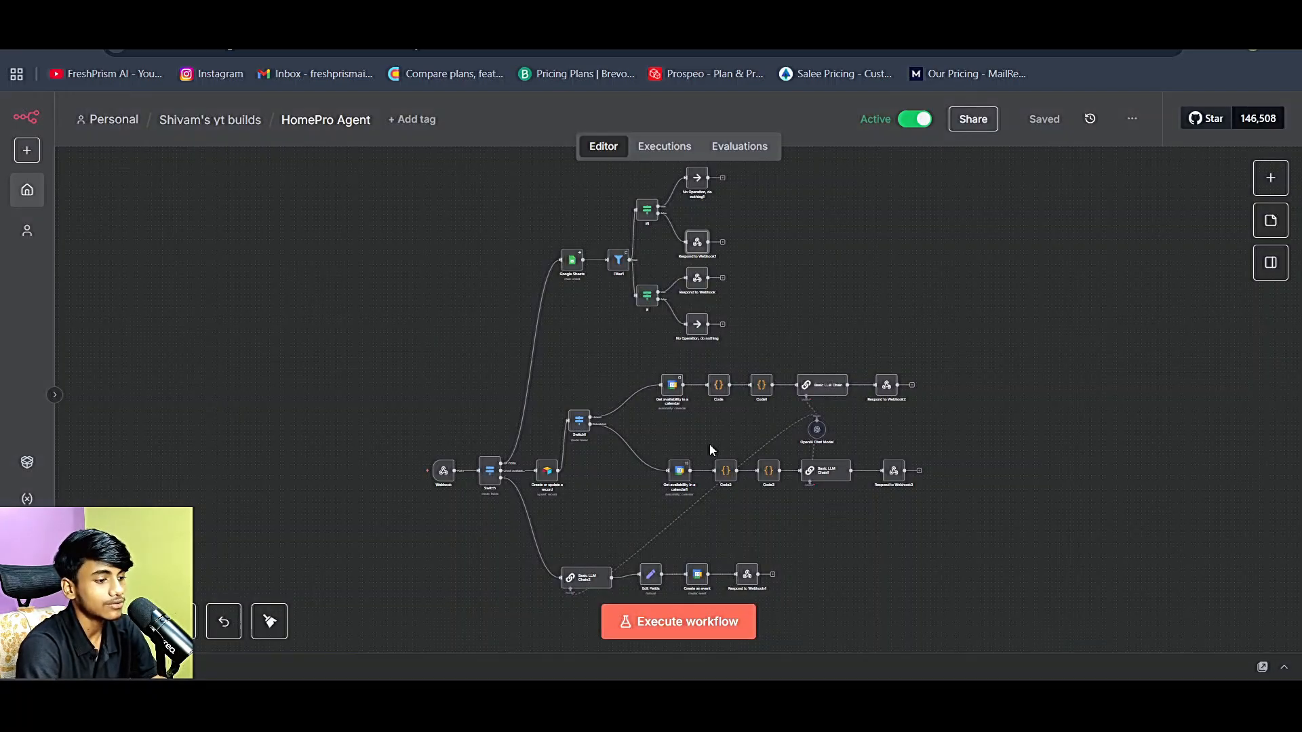
- Compare the response bodies of the Respond to Webhook and Respond to Webhook1 nodes, and return to the canvas
double_click(693, 283)
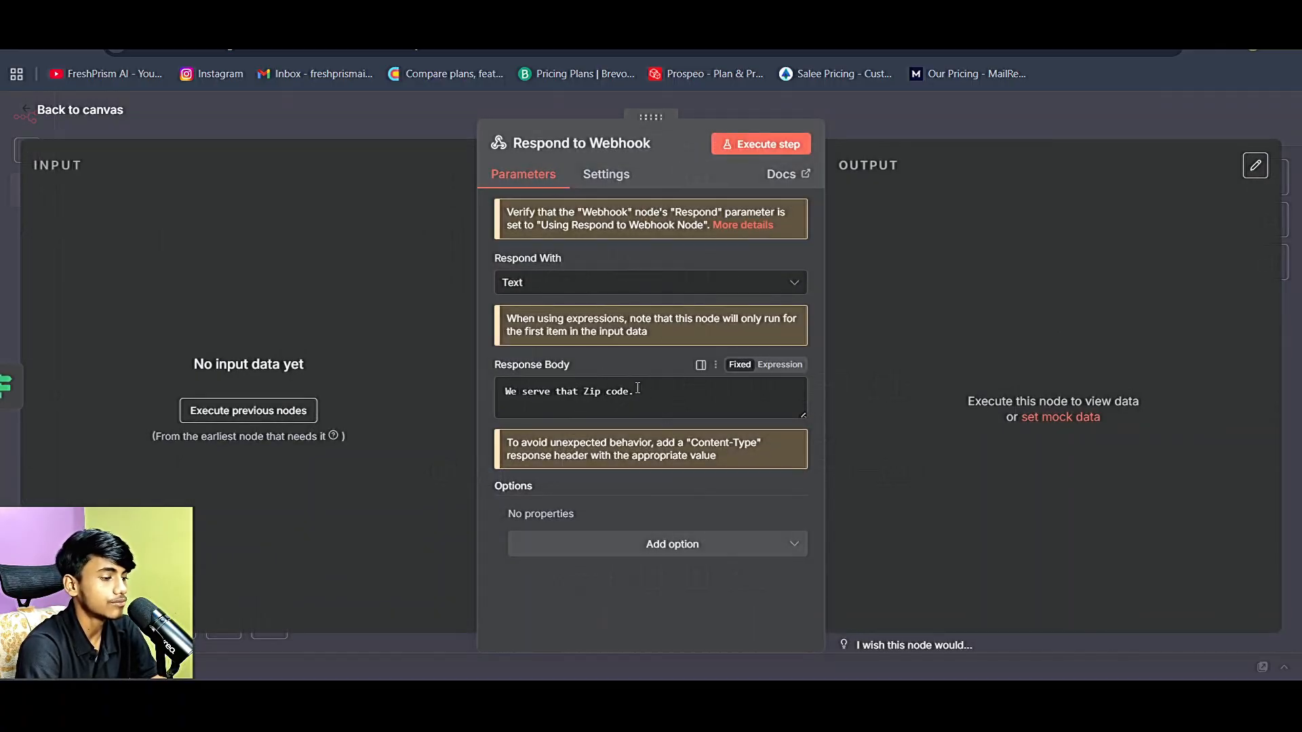
drag(636, 392, 506, 395)
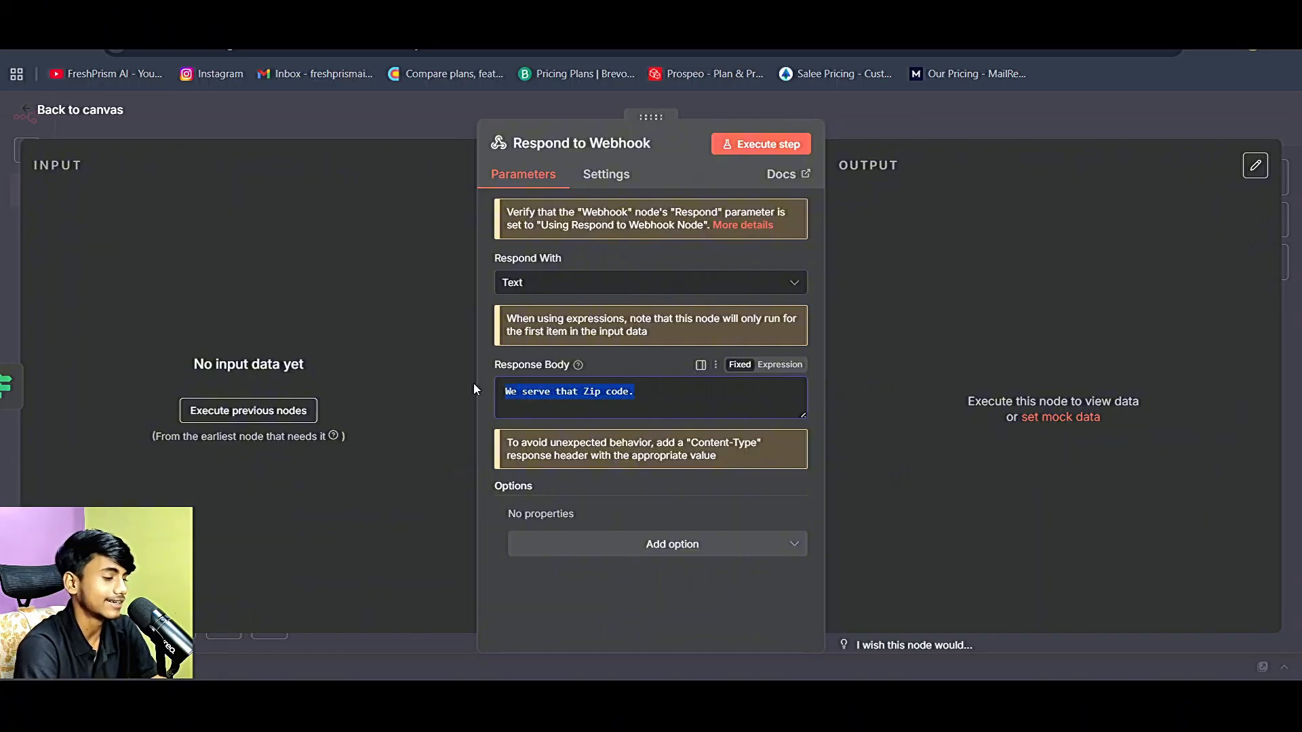
click(109, 121)
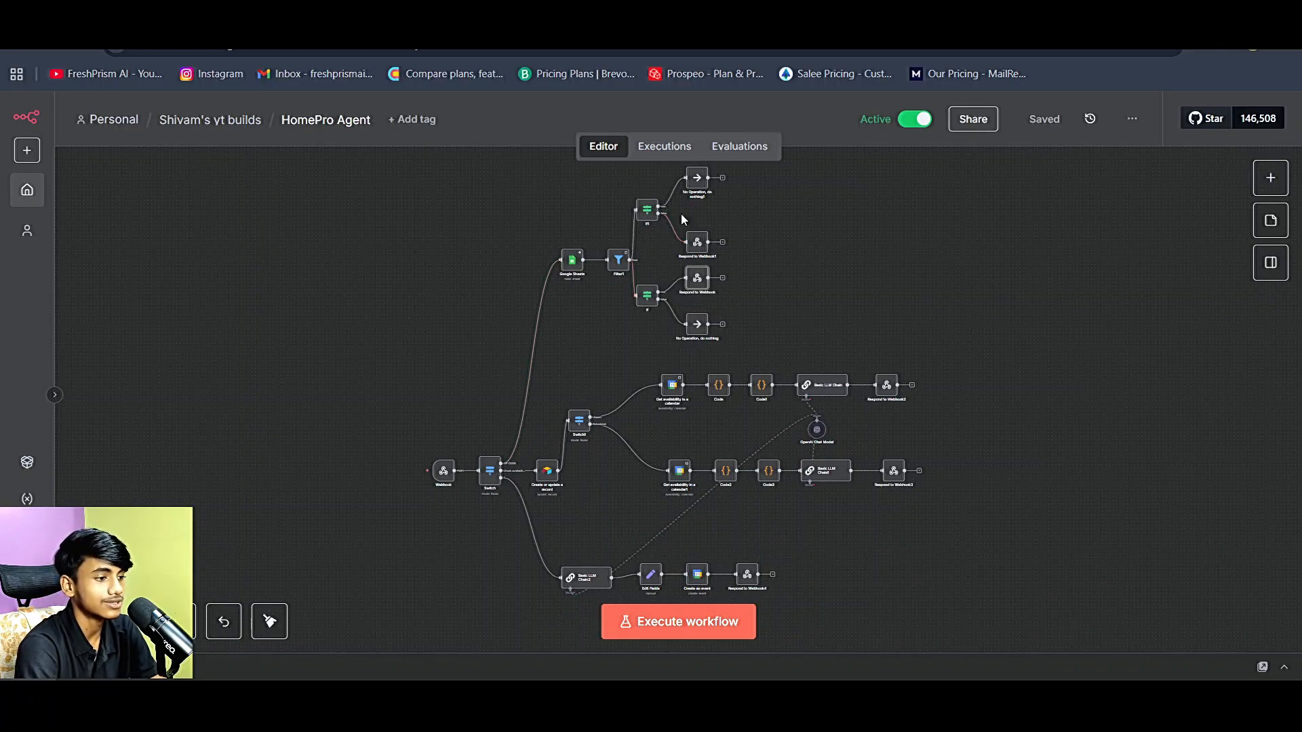
double_click(697, 243)
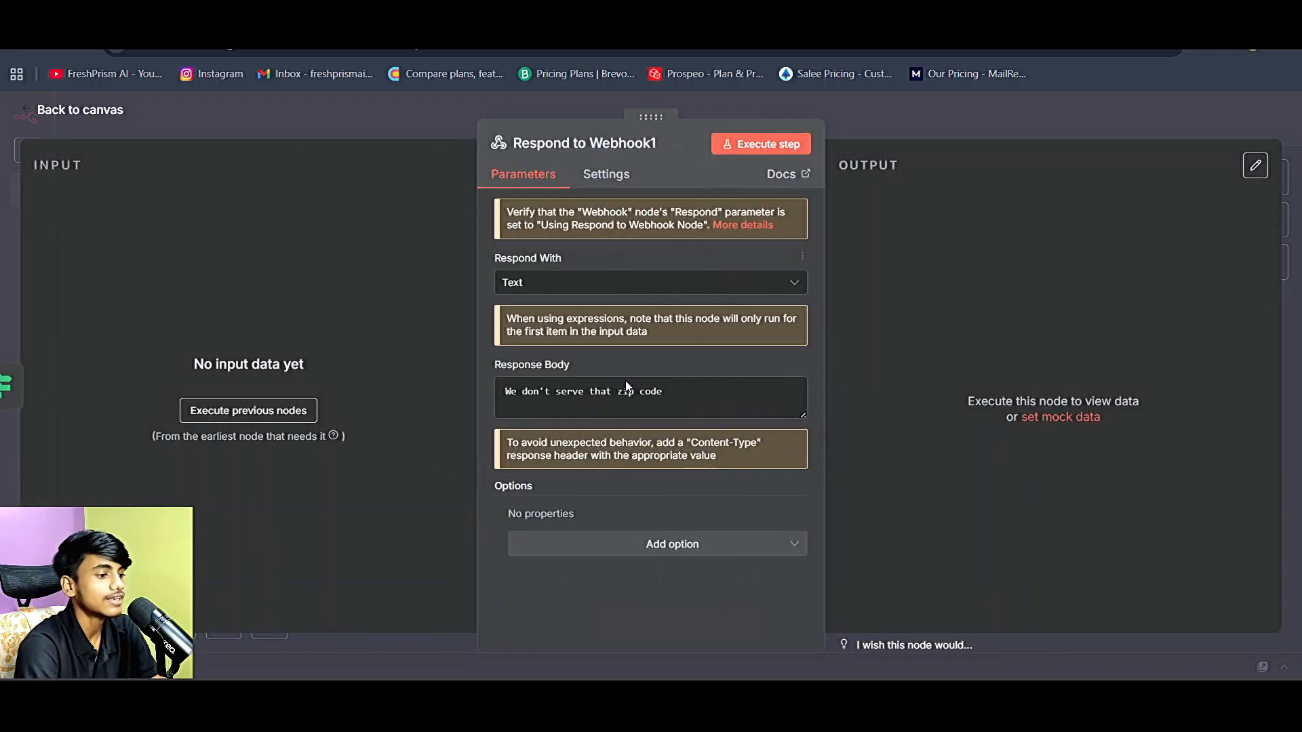
click(94, 115)
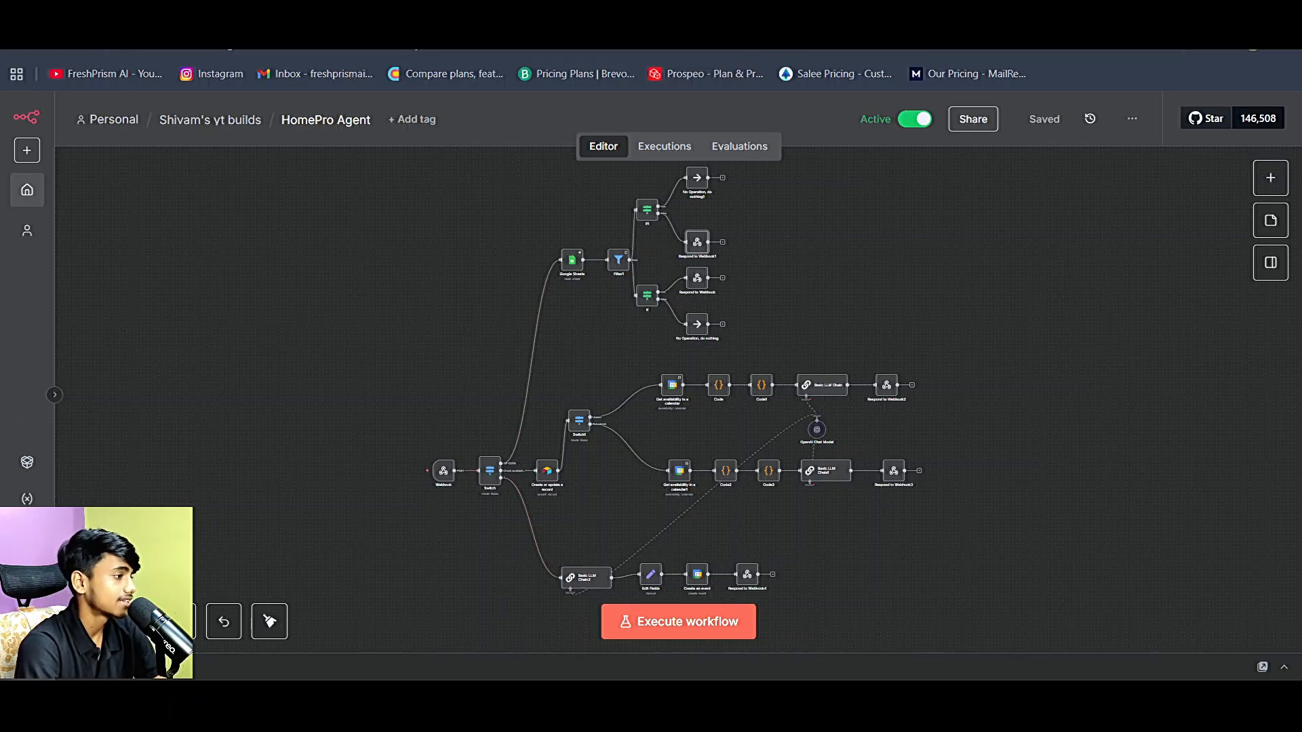
- Glance at the function list in Retell AI, return to n8n, and read the Airtable Create or update a record node's settings and column mappings
click(271, 17)
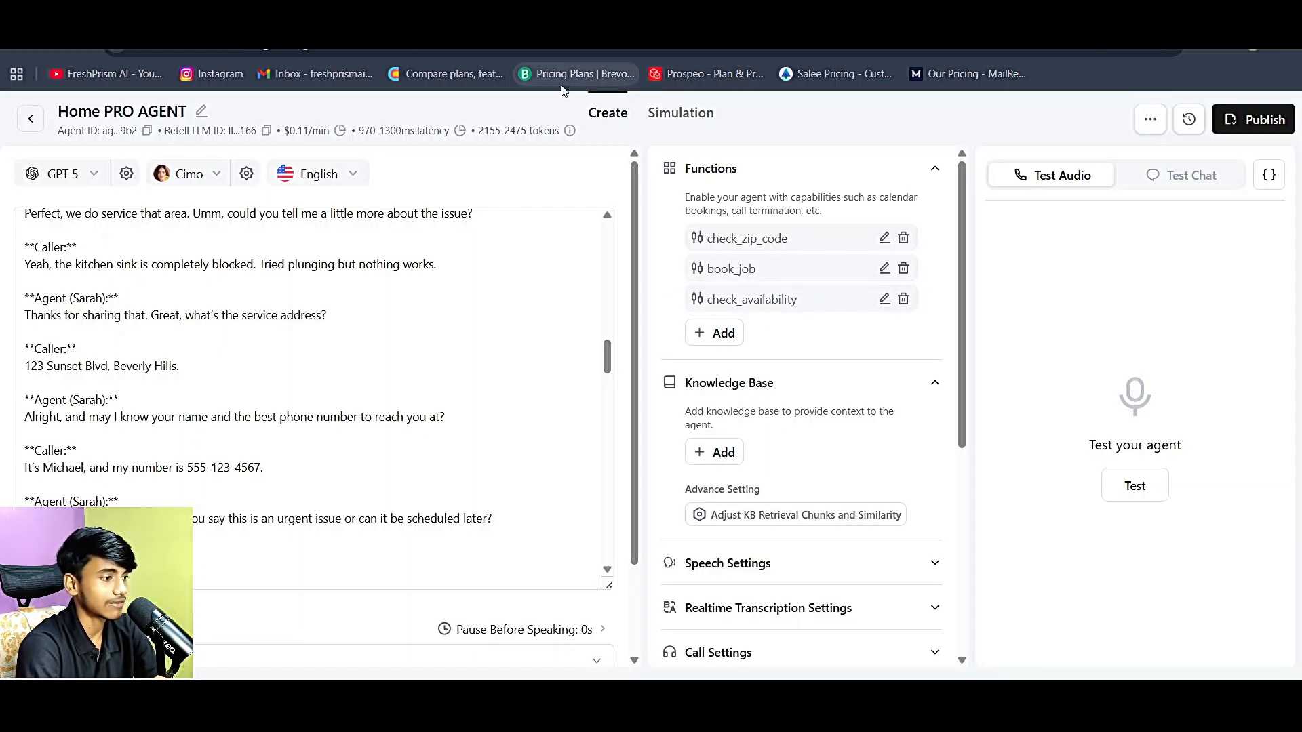
click(522, 20)
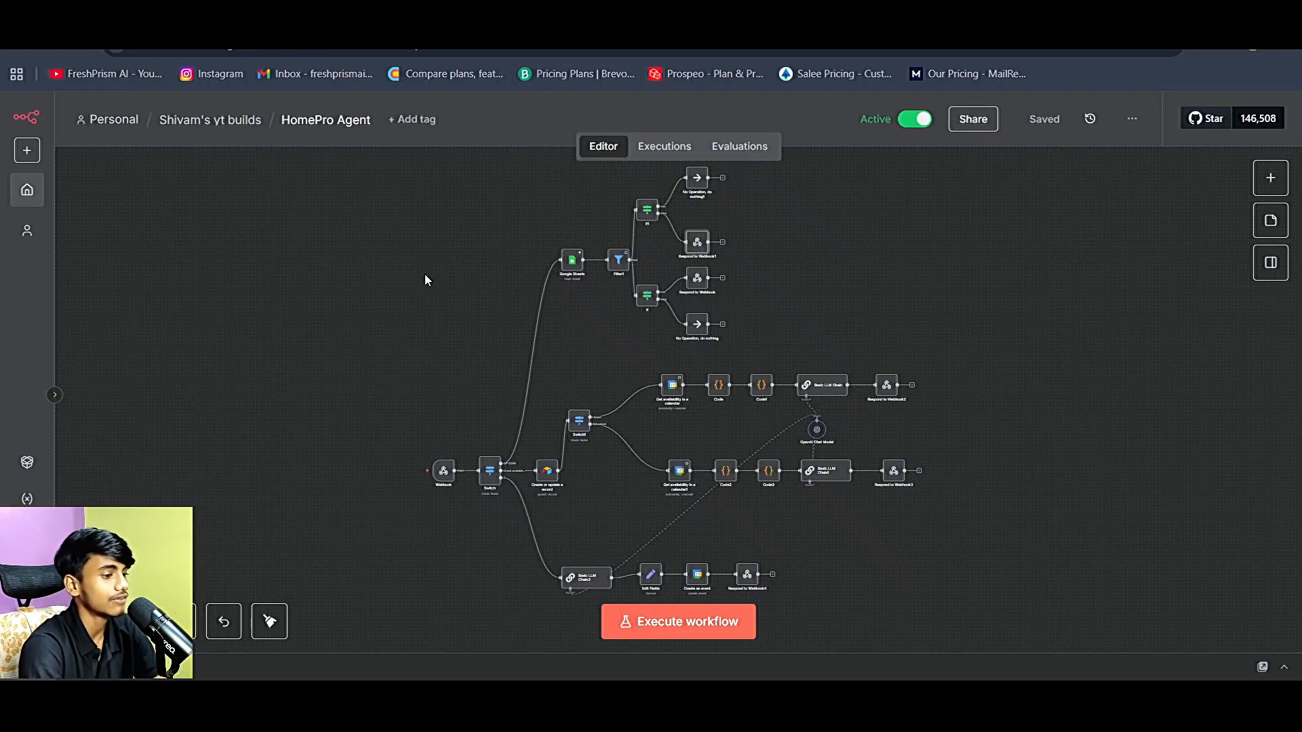
click(547, 471)
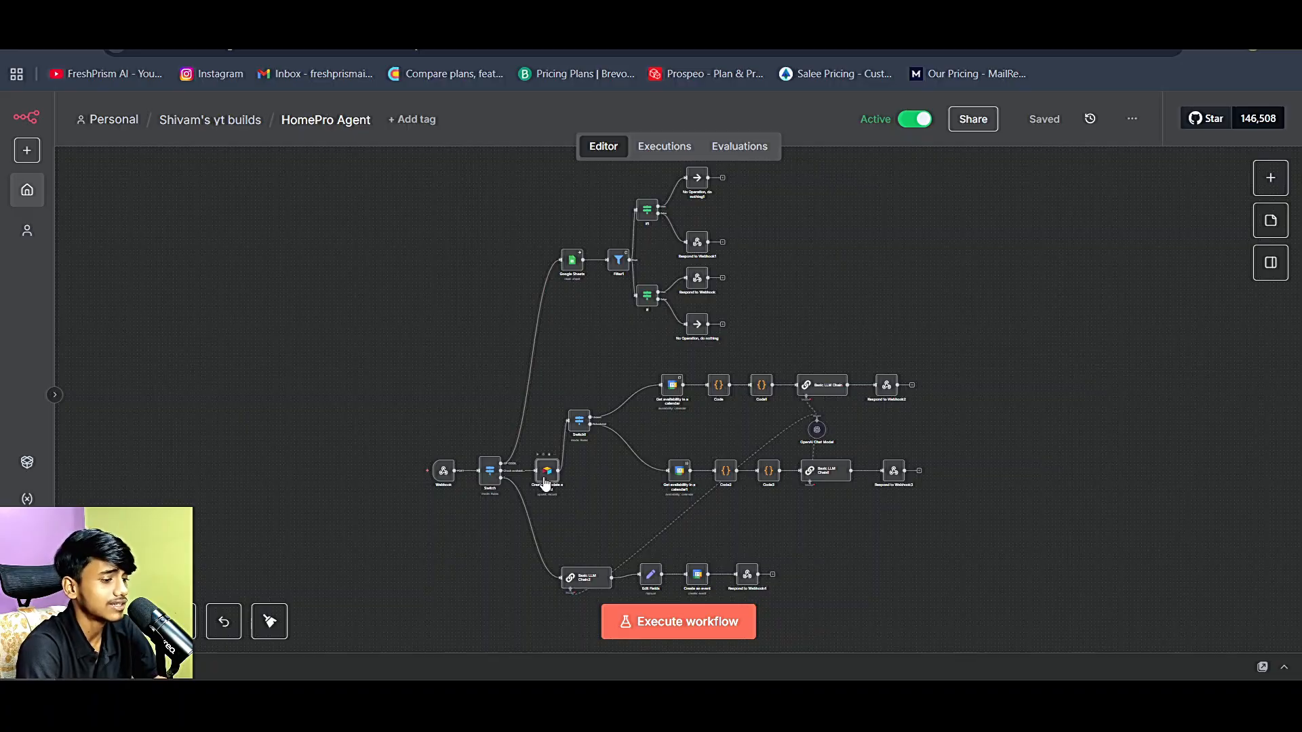
double_click(544, 475)
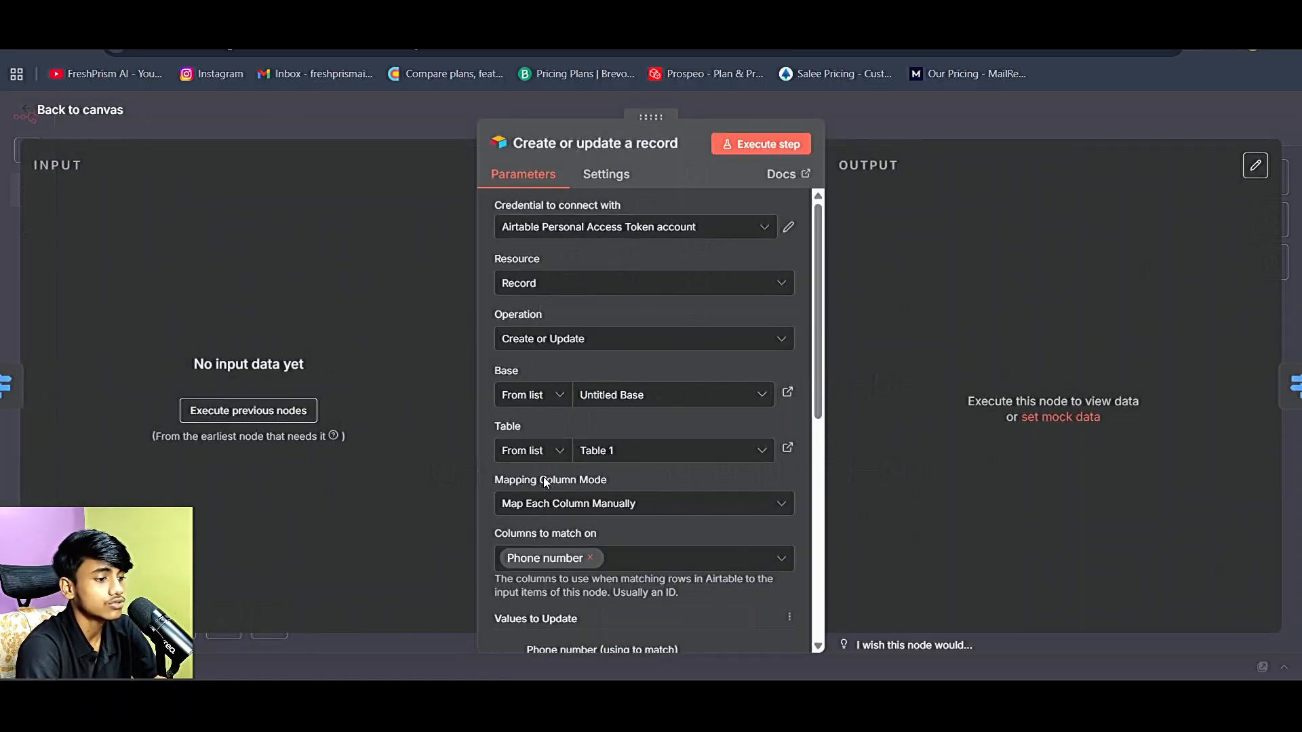
scroll(631, 484, down, 3)
scroll(636, 483, down, 5)
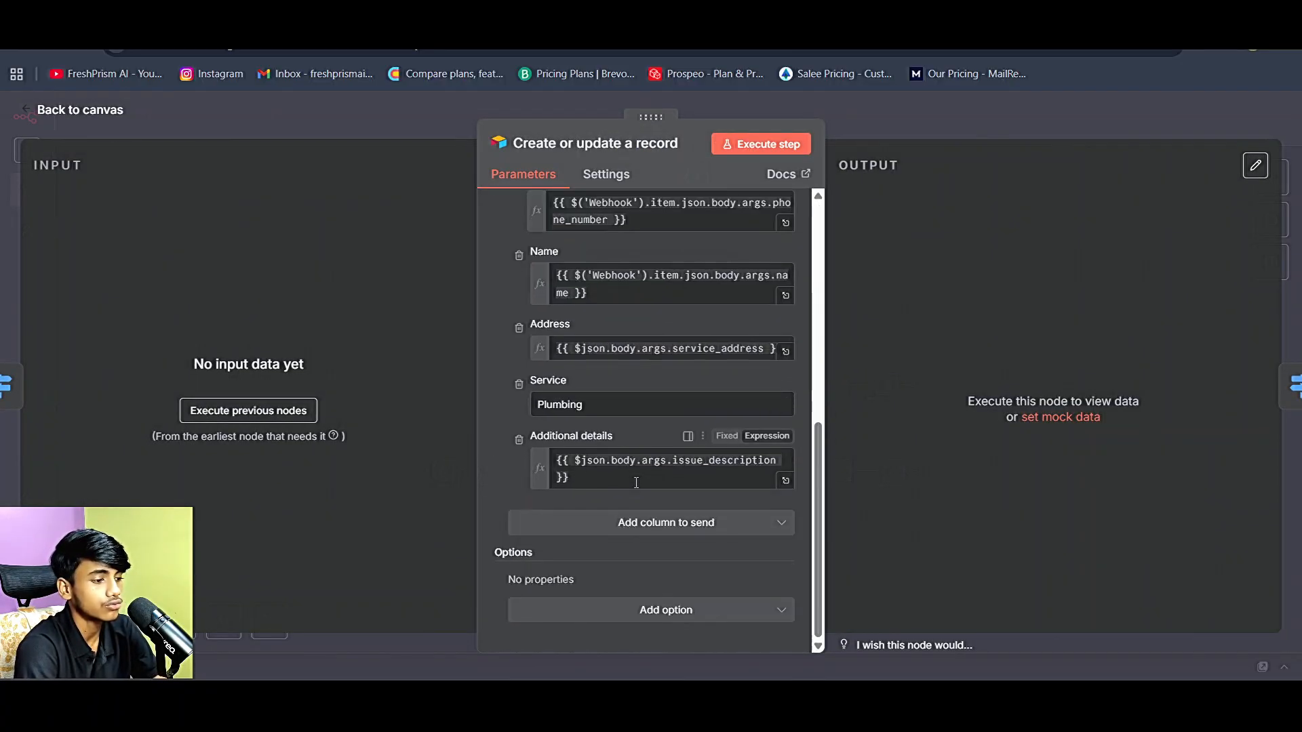
click(99, 114)
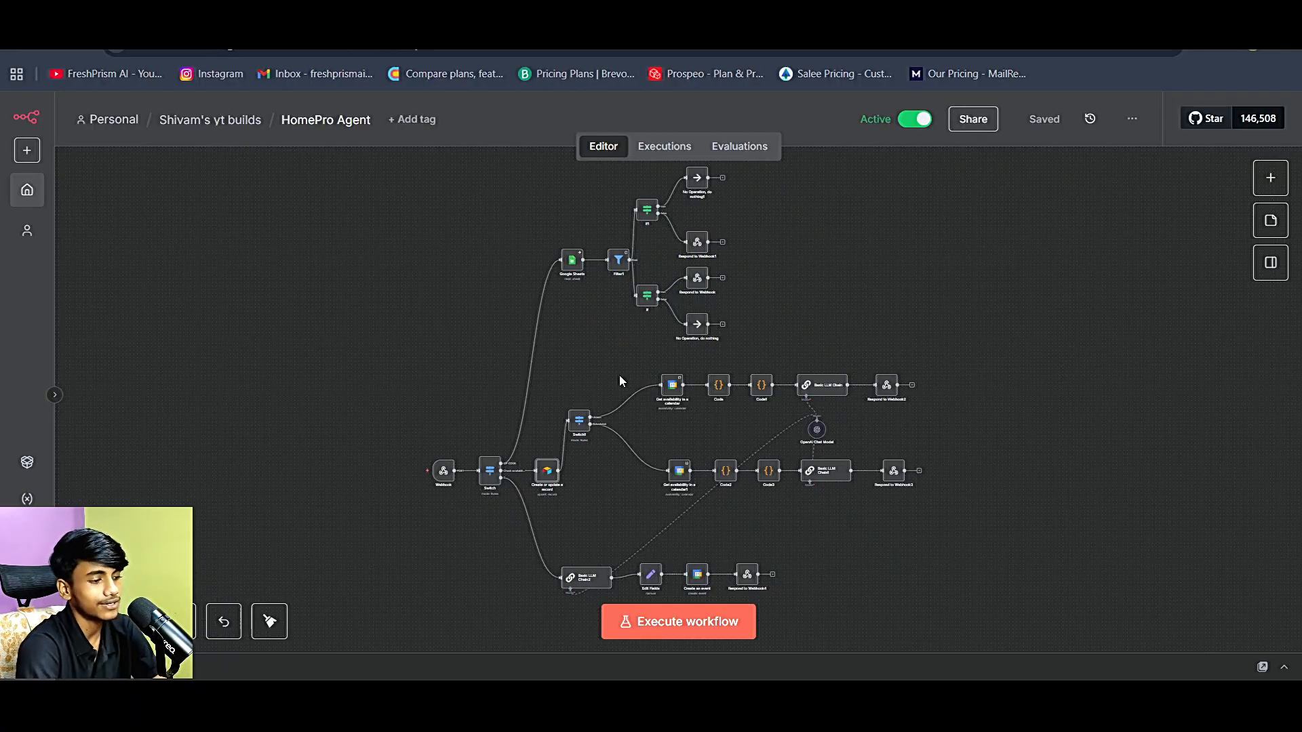
- Open the Switch1 node after the Airtable node, read its urgency routing rules and output names, and close it
click(579, 425)
double_click(578, 425)
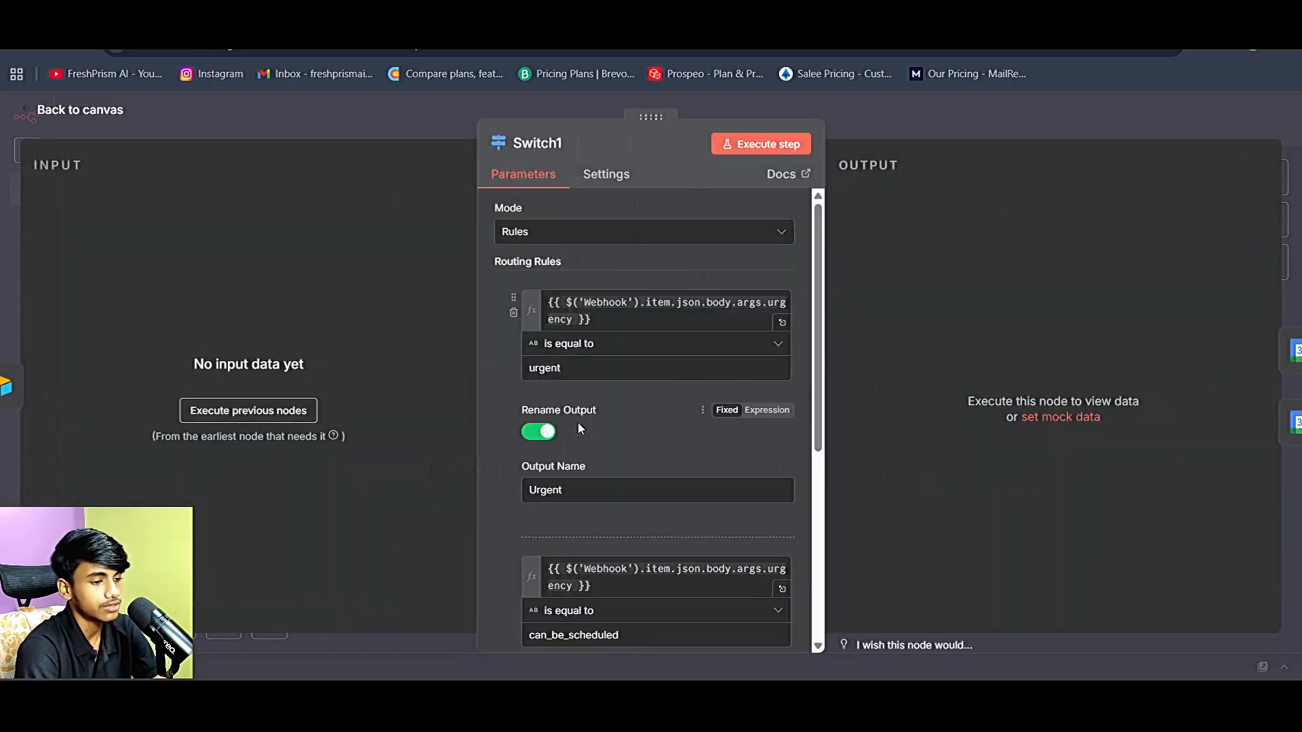
scroll(576, 366, down, 3)
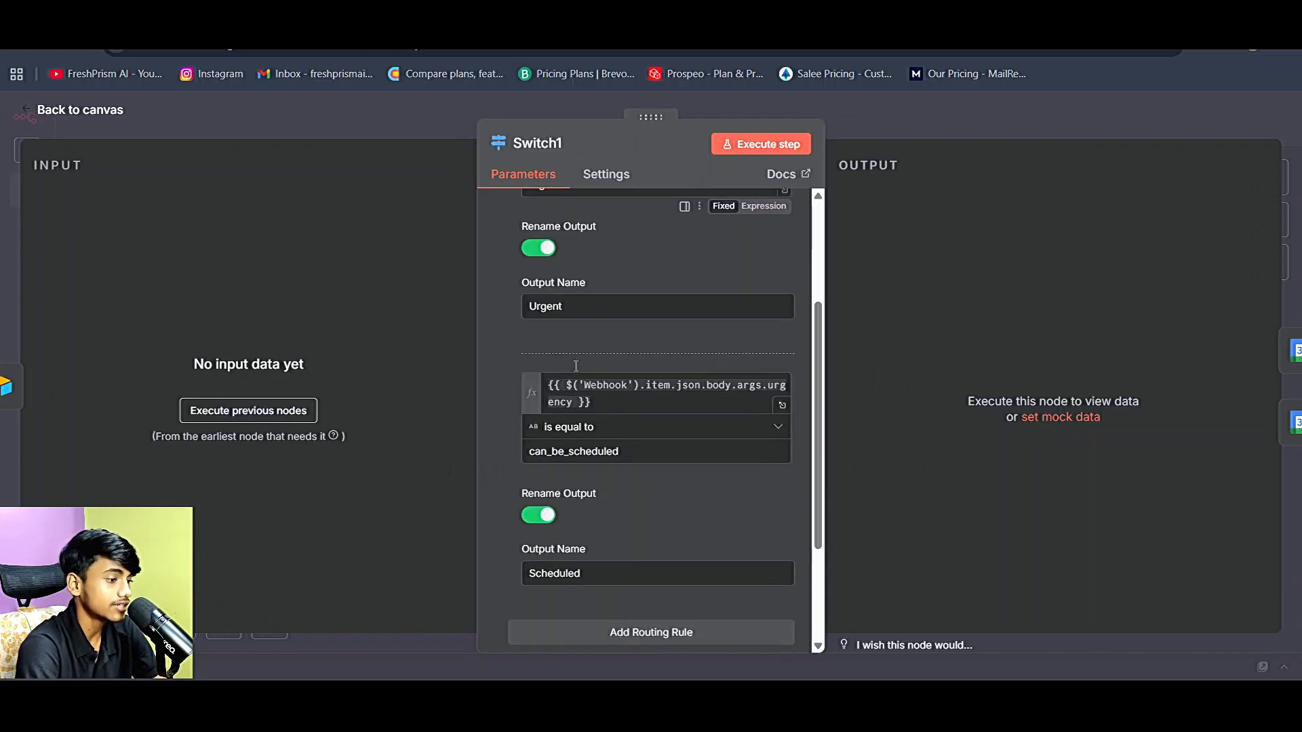
scroll(575, 365, up, 3)
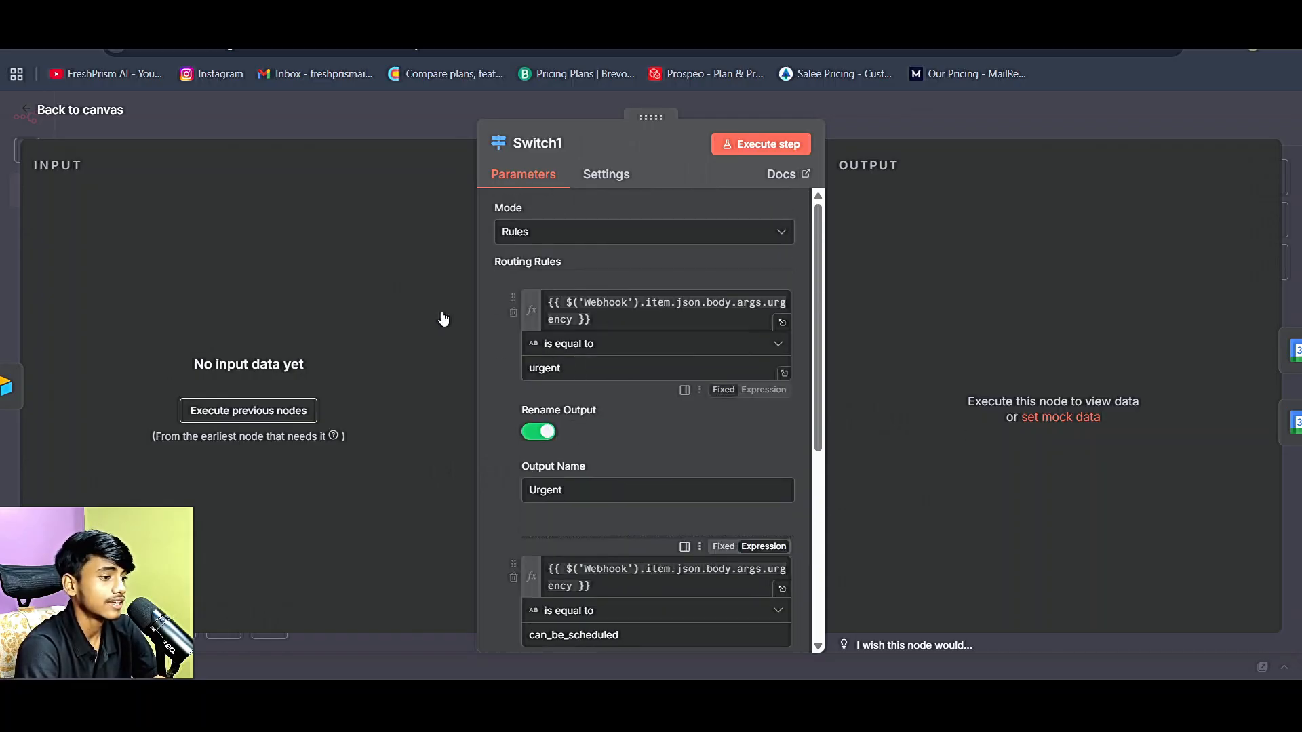
scroll(630, 325, down, 3)
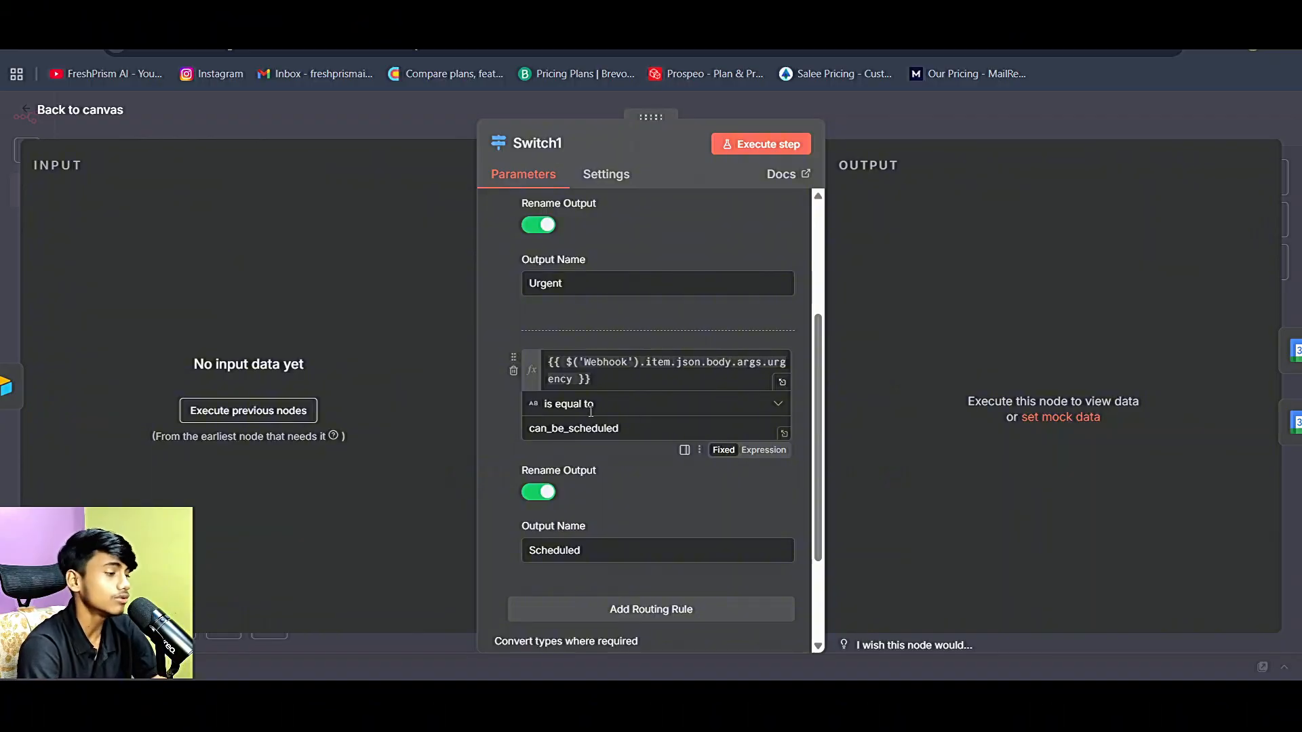
click(111, 109)
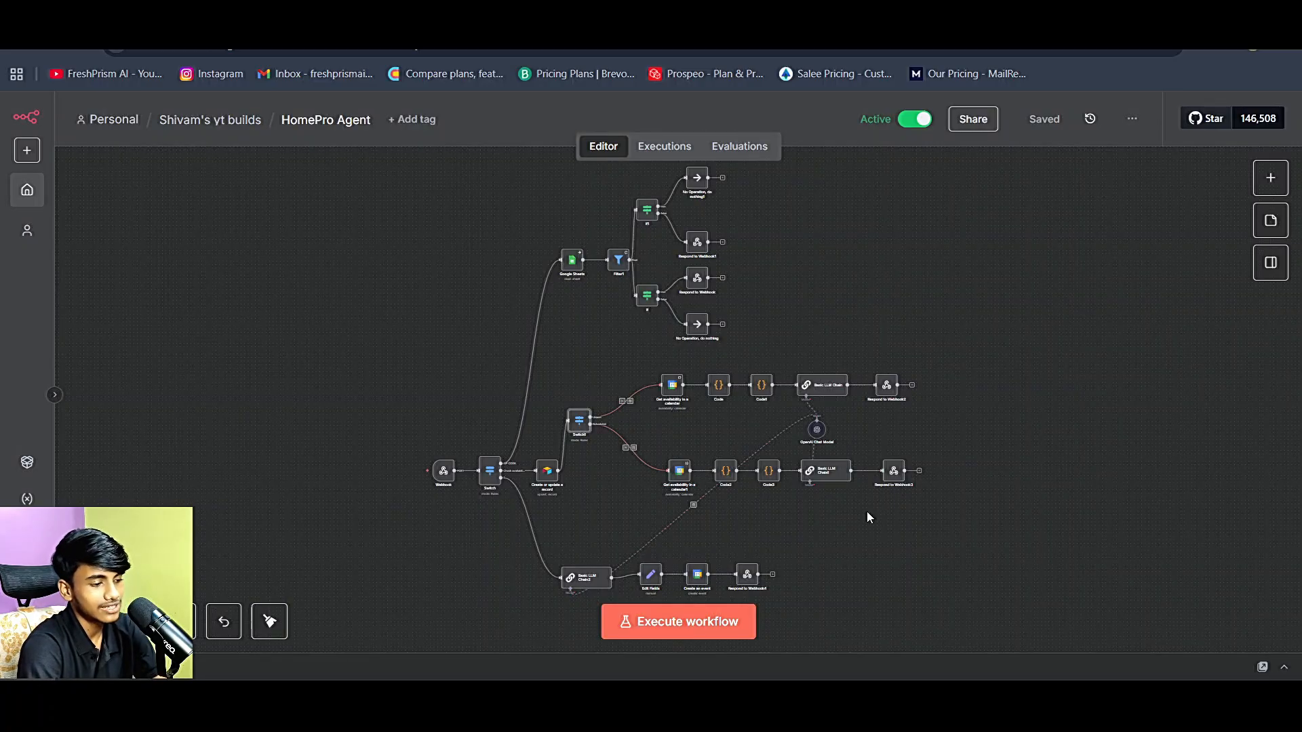
- Point out the two calendar branches after Switch1, and review the first Get availability in a calendar node's calendar and time range settings
drag(620, 364, 930, 515)
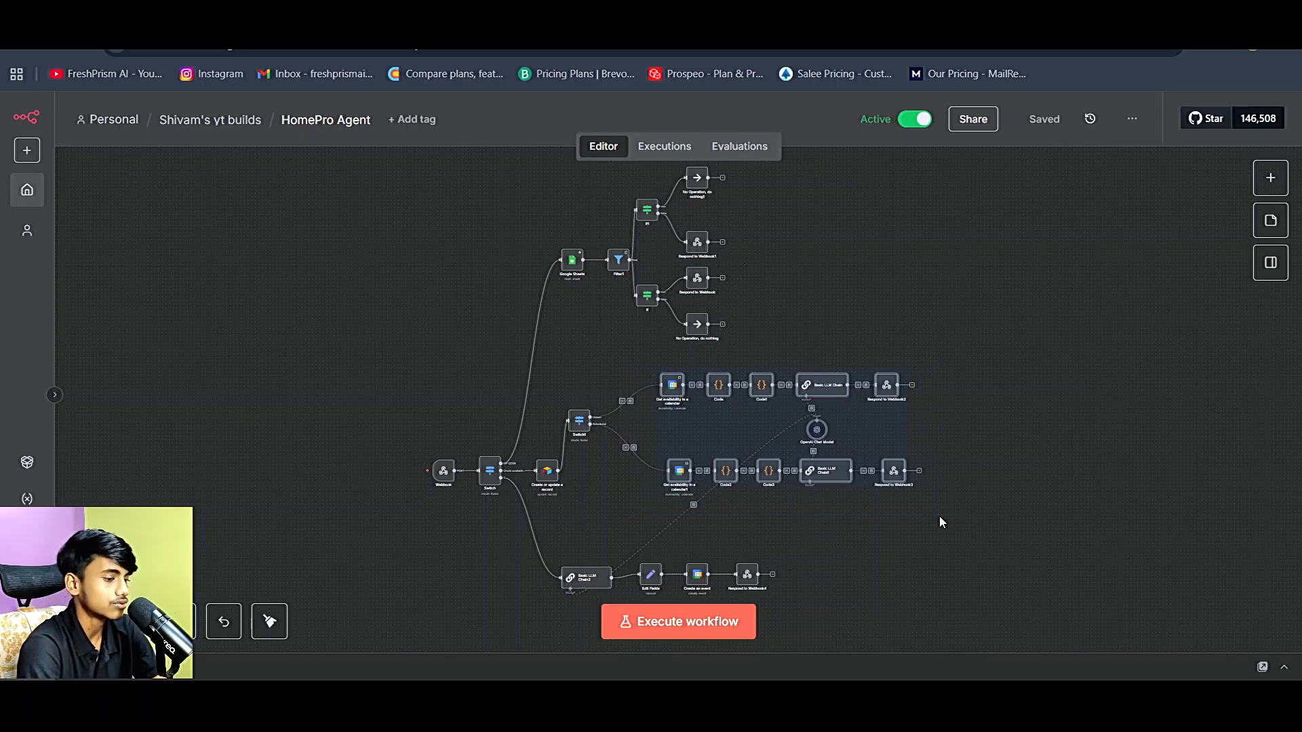
click(940, 522)
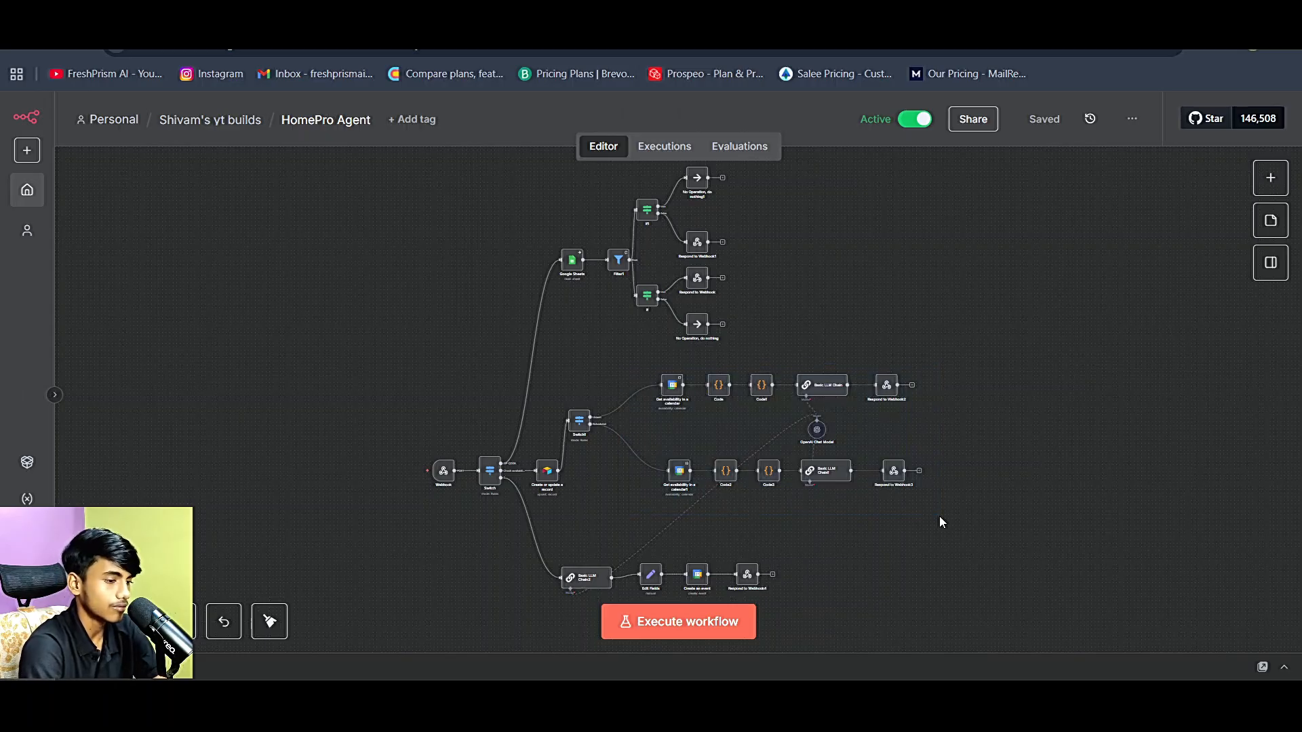
double_click(667, 394)
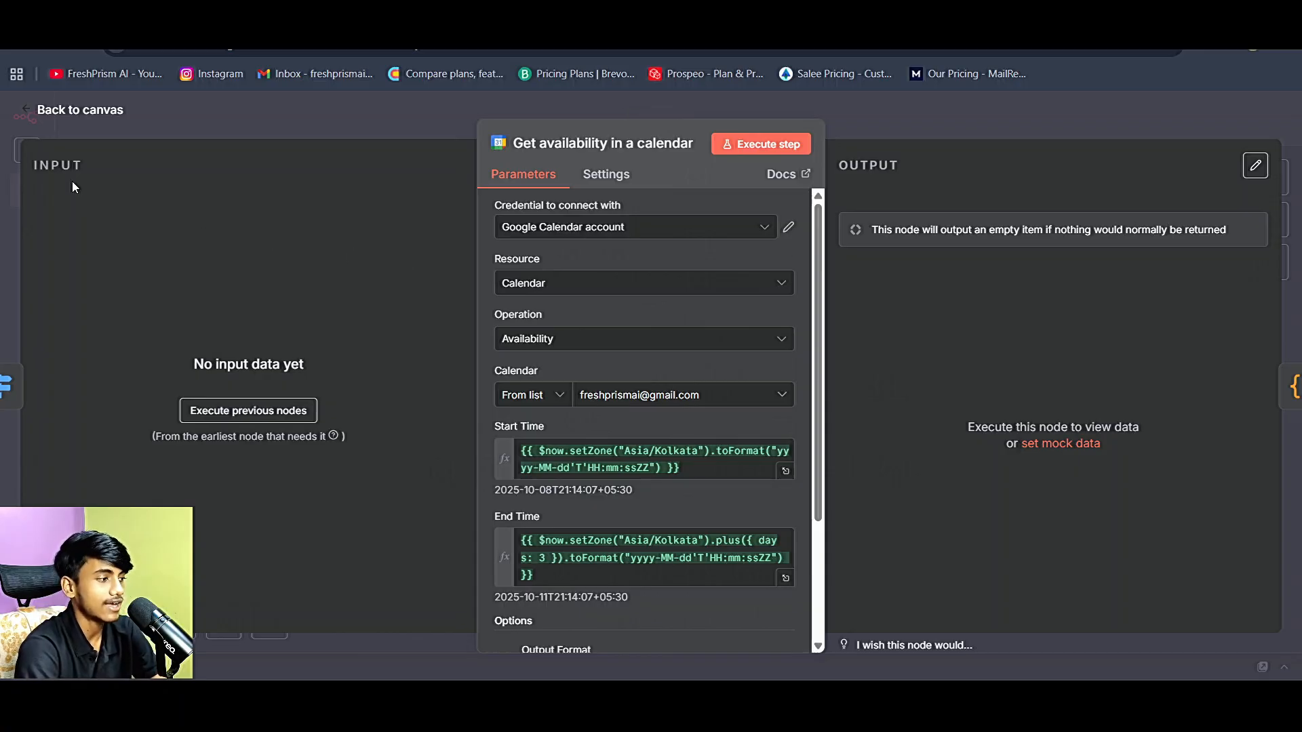
click(80, 110)
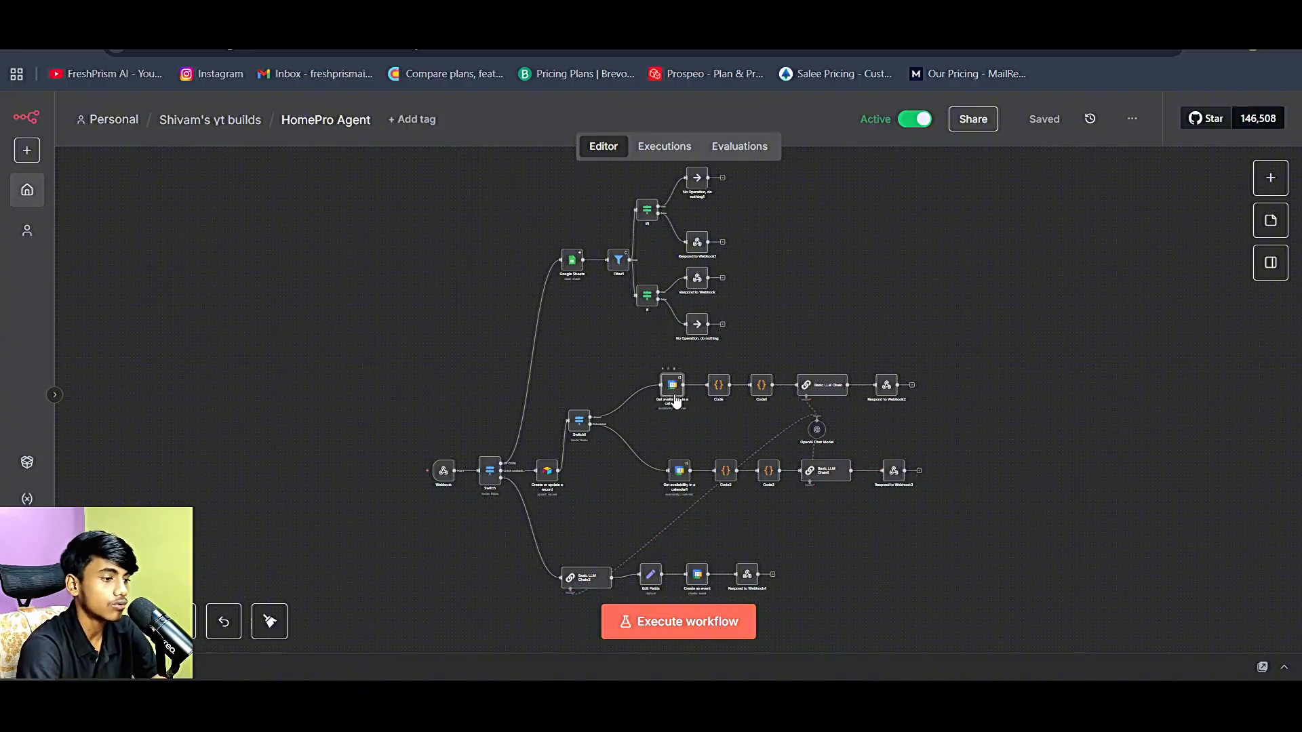
- Open the Basic LLM Chain node, read its user message prompt through the booked slots expression, and close it
double_click(814, 384)
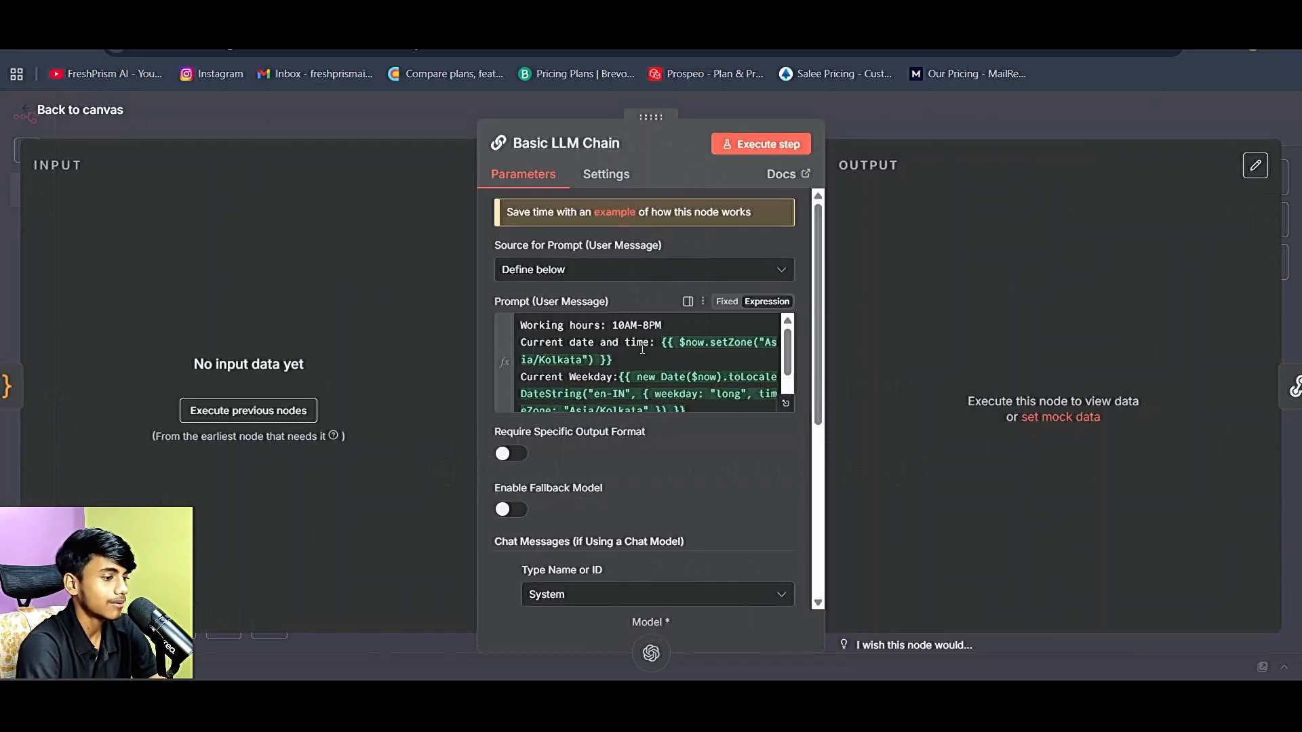
scroll(643, 349, down, 1)
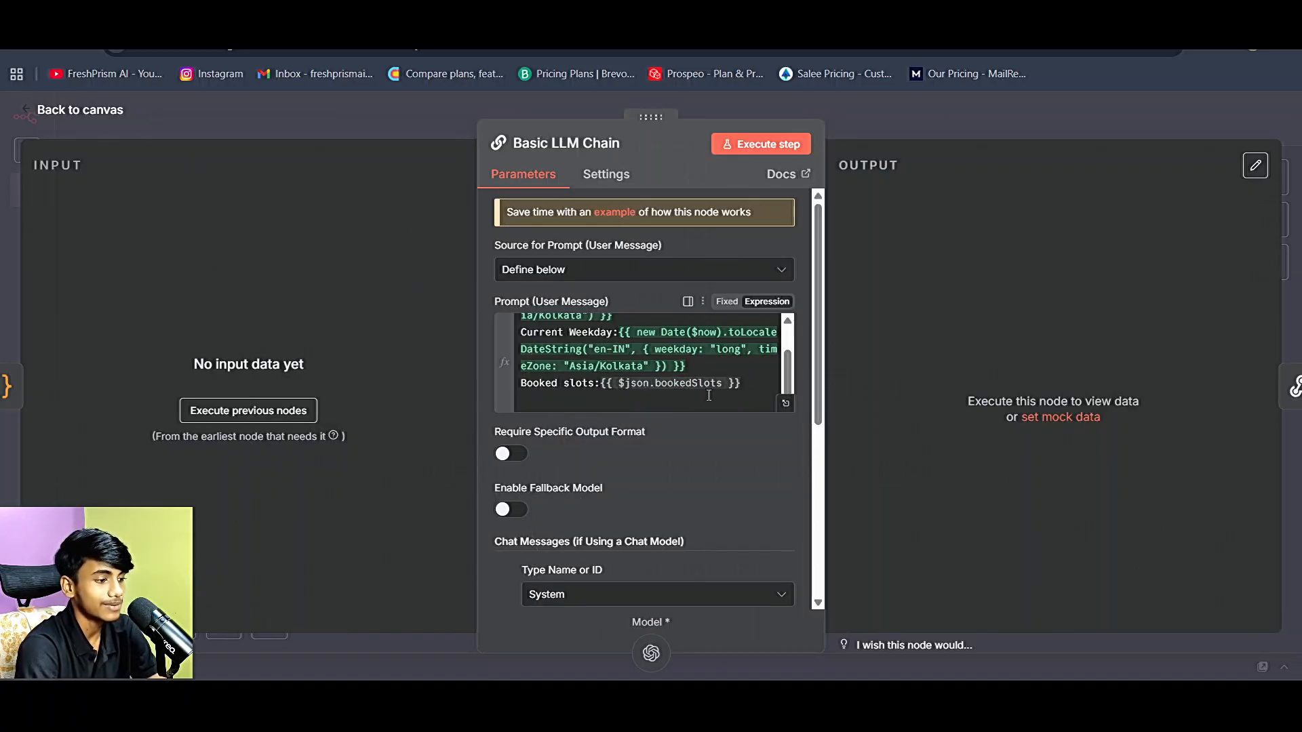
scroll(621, 374, up, 1)
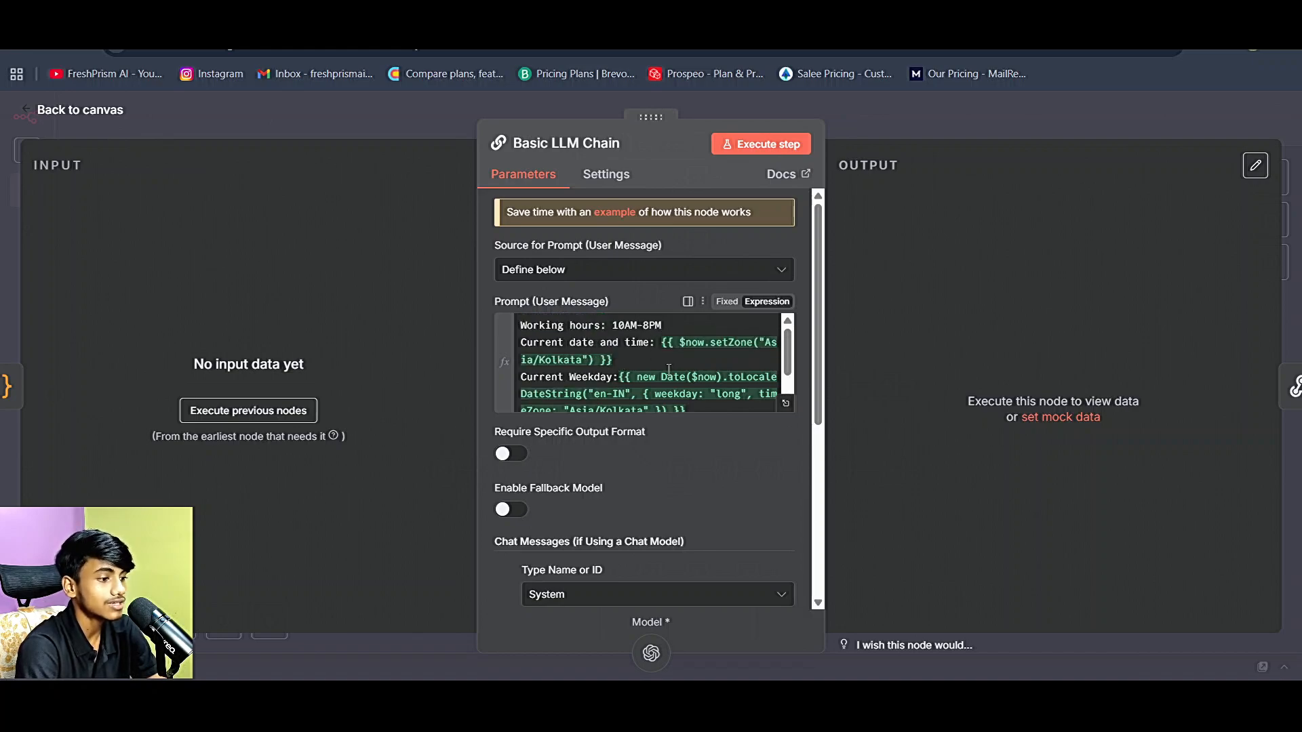
scroll(685, 394, down, 1)
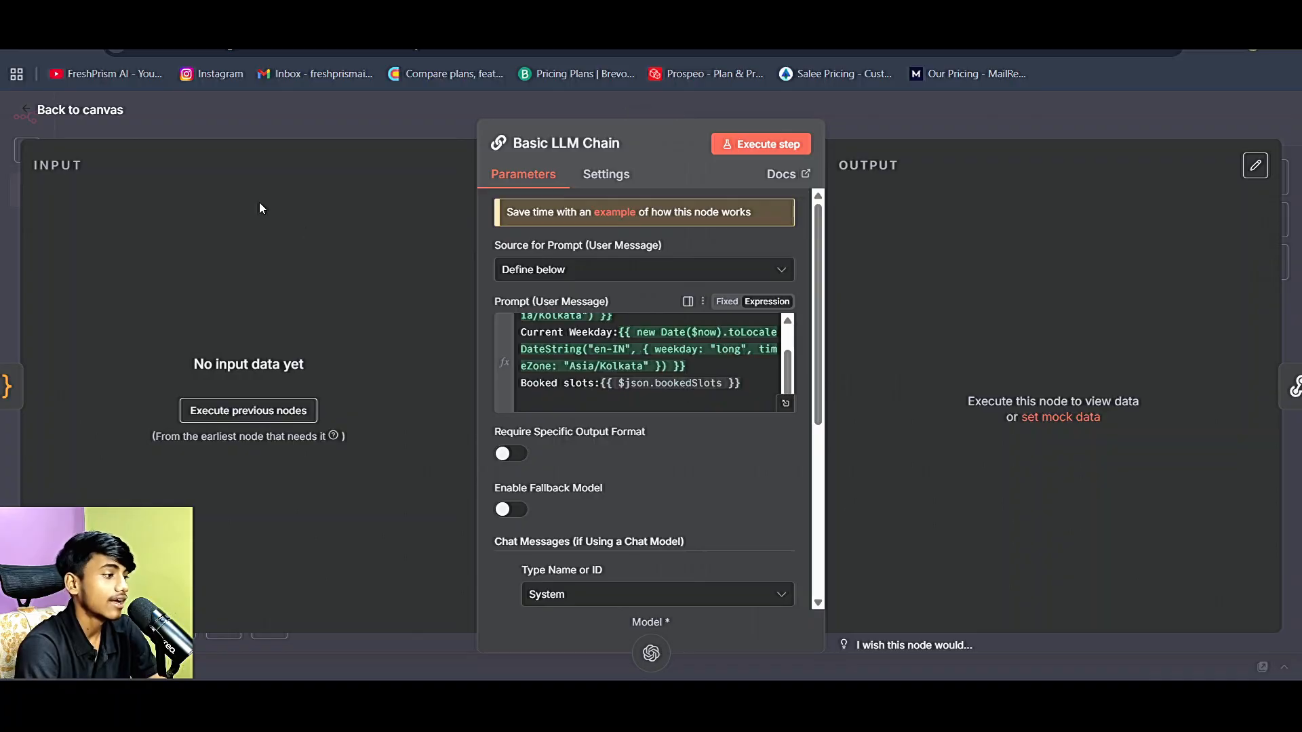
click(112, 120)
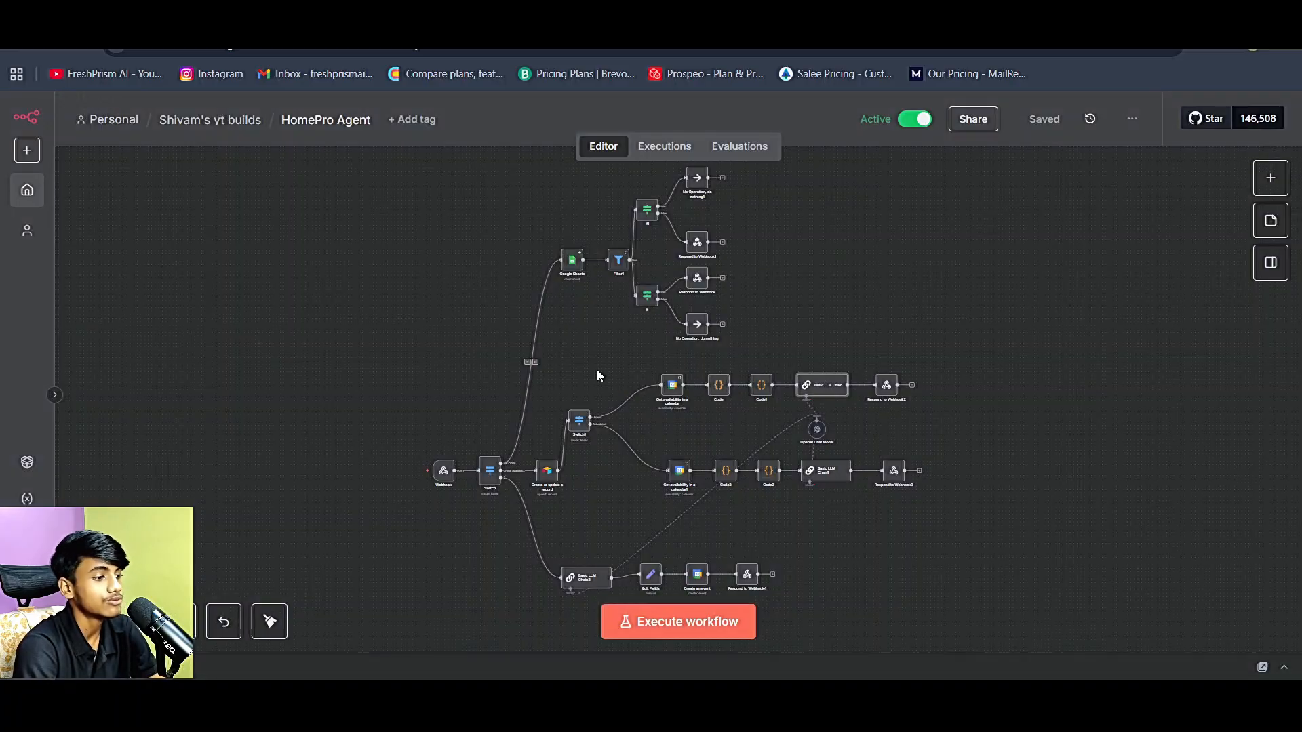
- Open the Respond to Webhook2 node, examine its response body expression, and return to the canvas
click(888, 387)
double_click(889, 386)
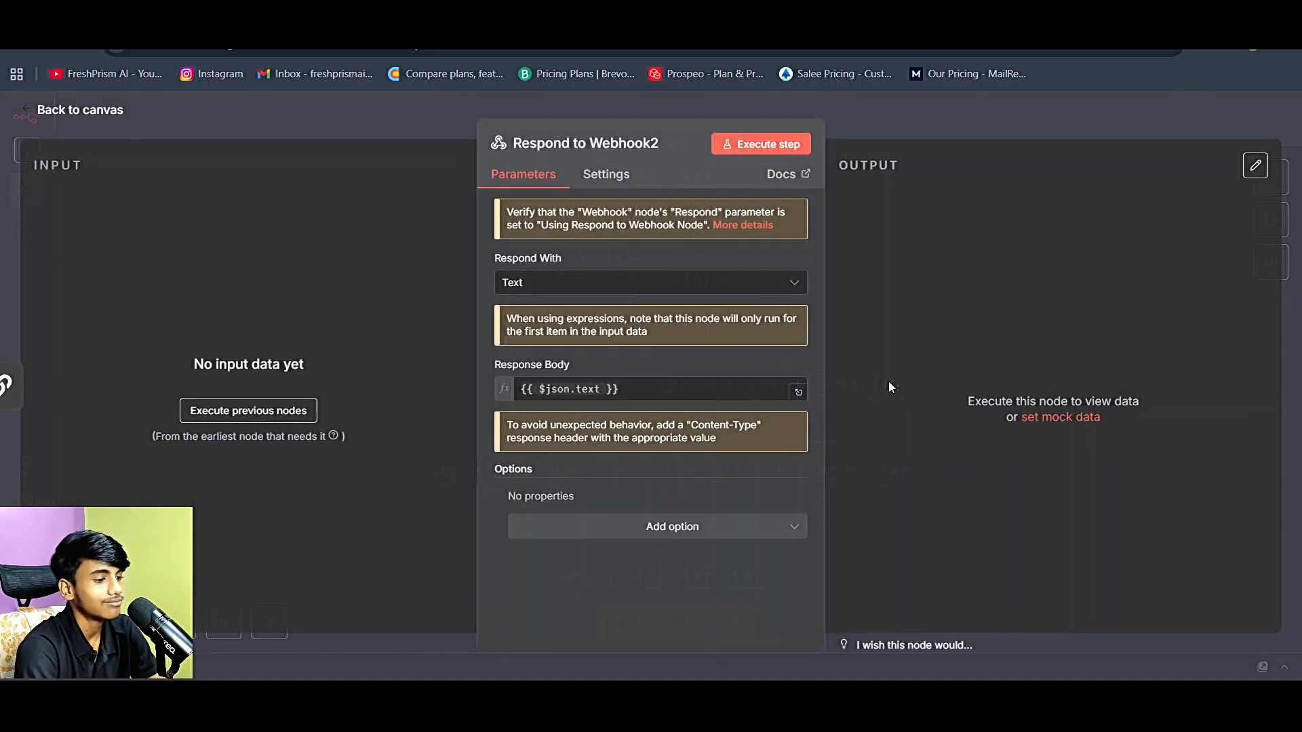
drag(668, 387, 498, 393)
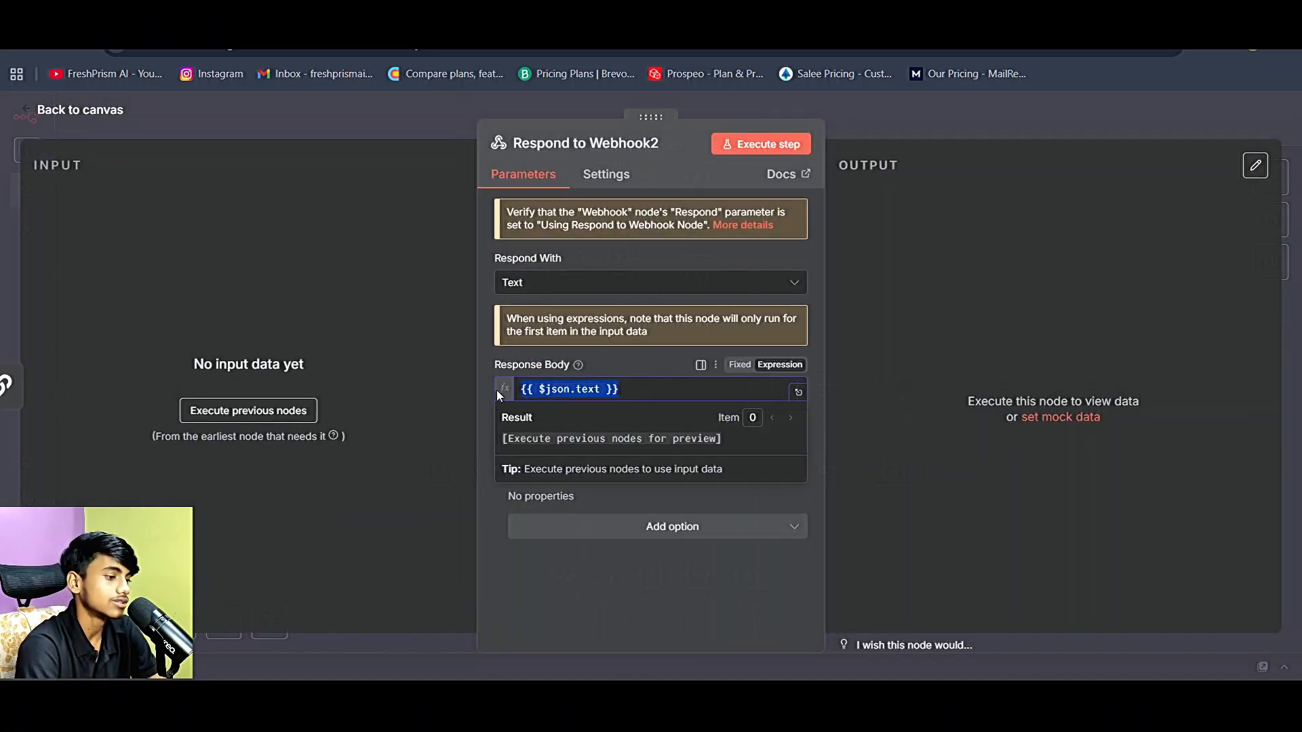
click(111, 120)
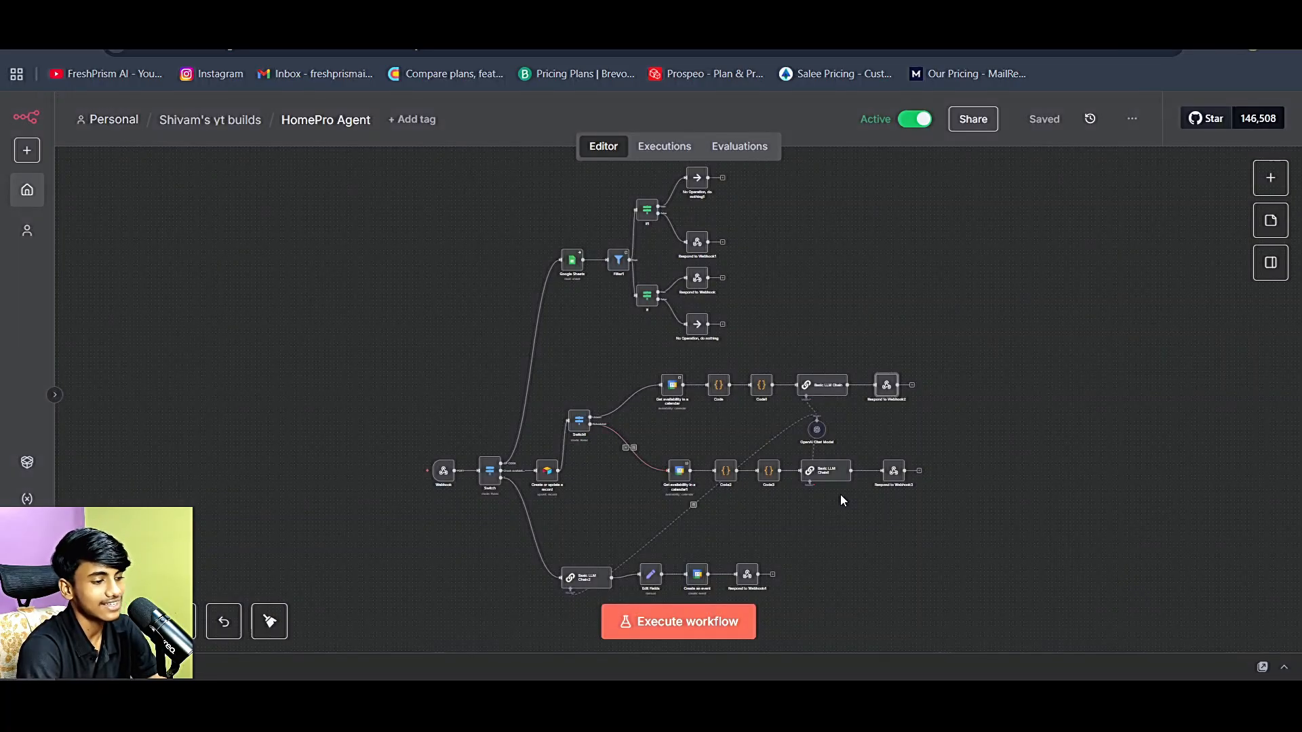
- Open the Basic LLM Chain2 node on the booking branch, read its user message prompt through the requested appointment time, and close it
scroll(847, 502, down, 2)
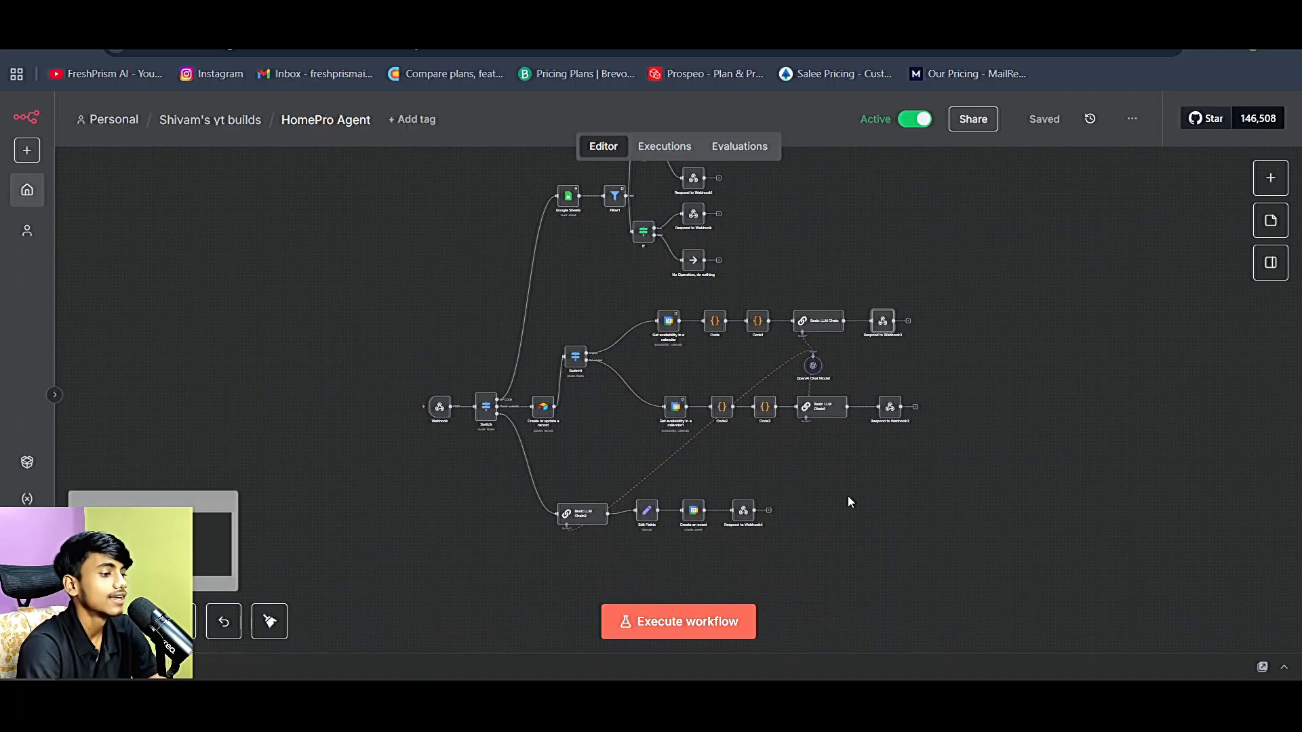
double_click(591, 519)
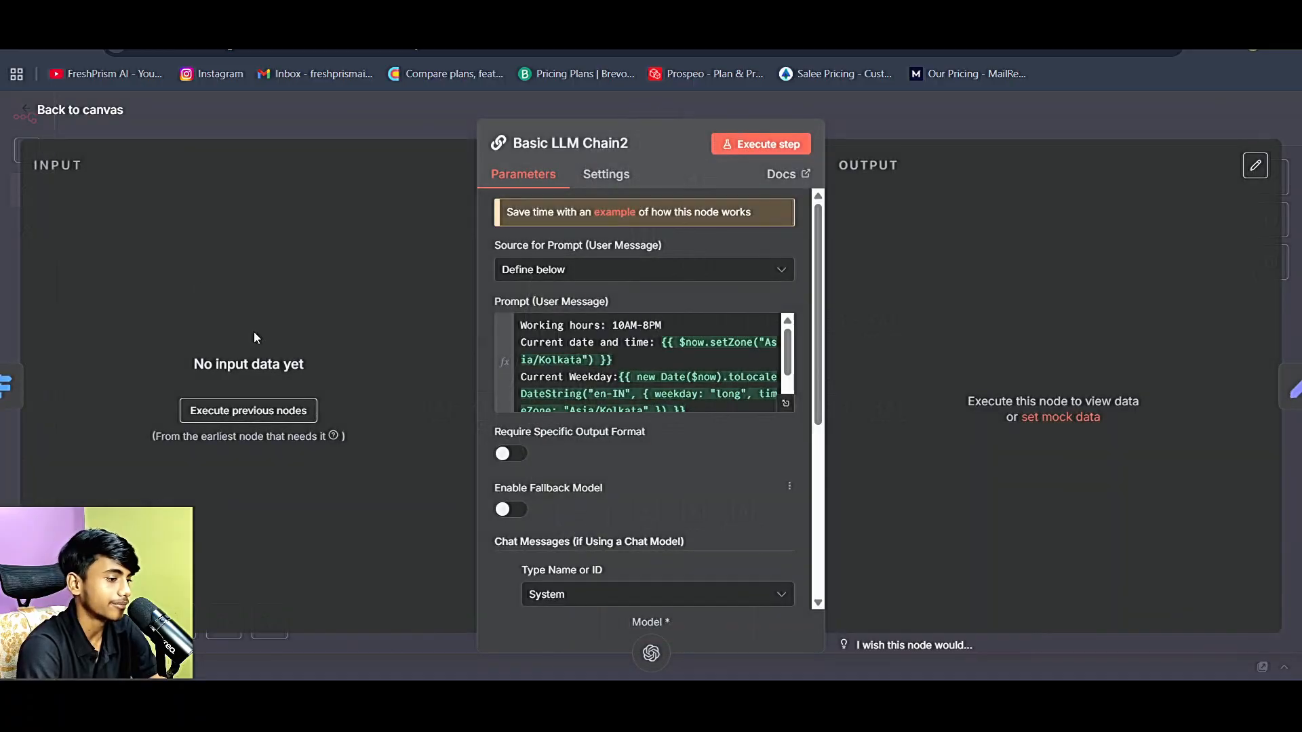
scroll(580, 377, down, 1)
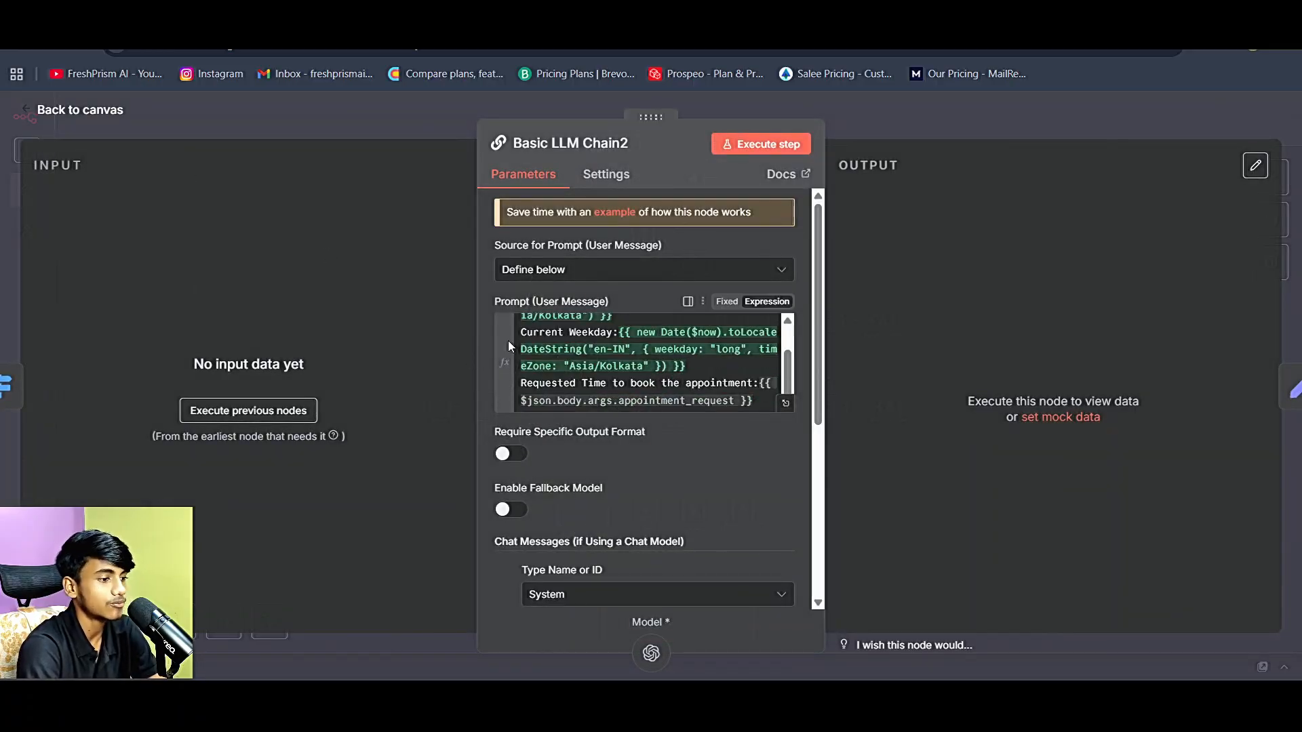
click(84, 115)
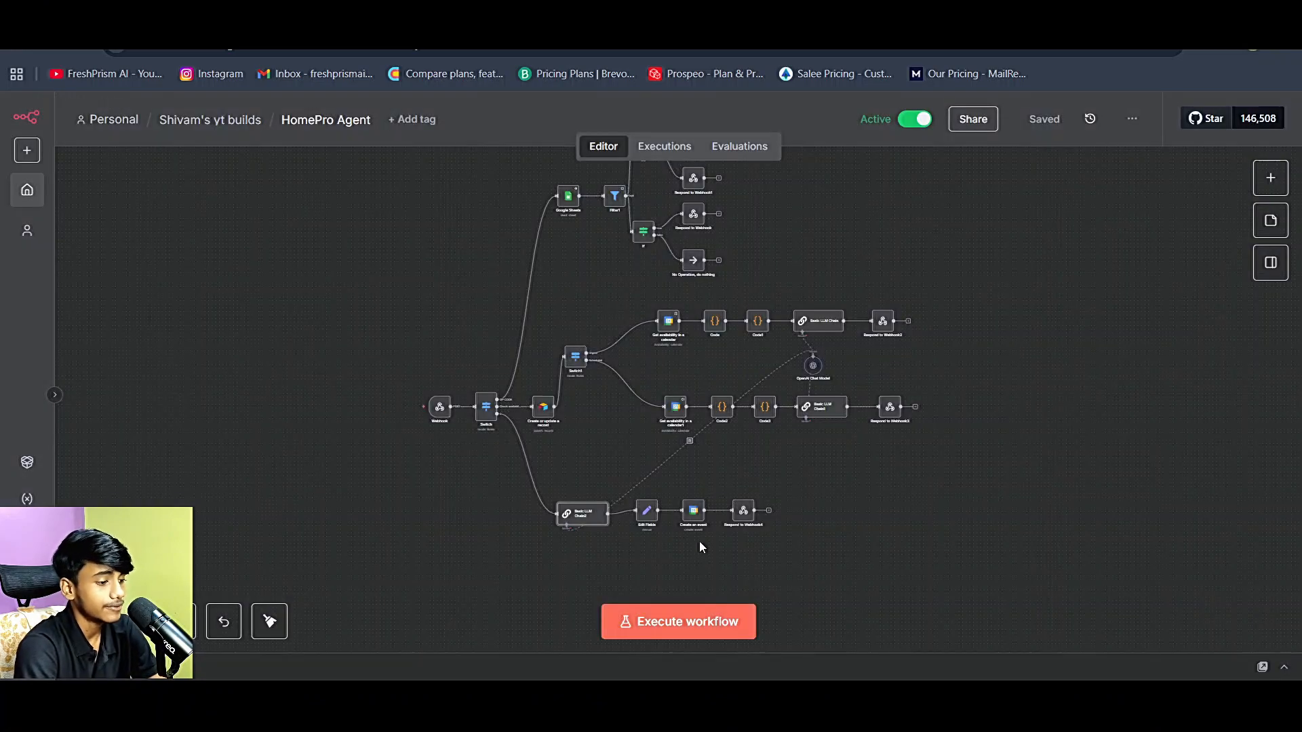
- Review the start and end expressions in the Create an event node and the requested time mapping in the Edit Fields node
double_click(689, 510)
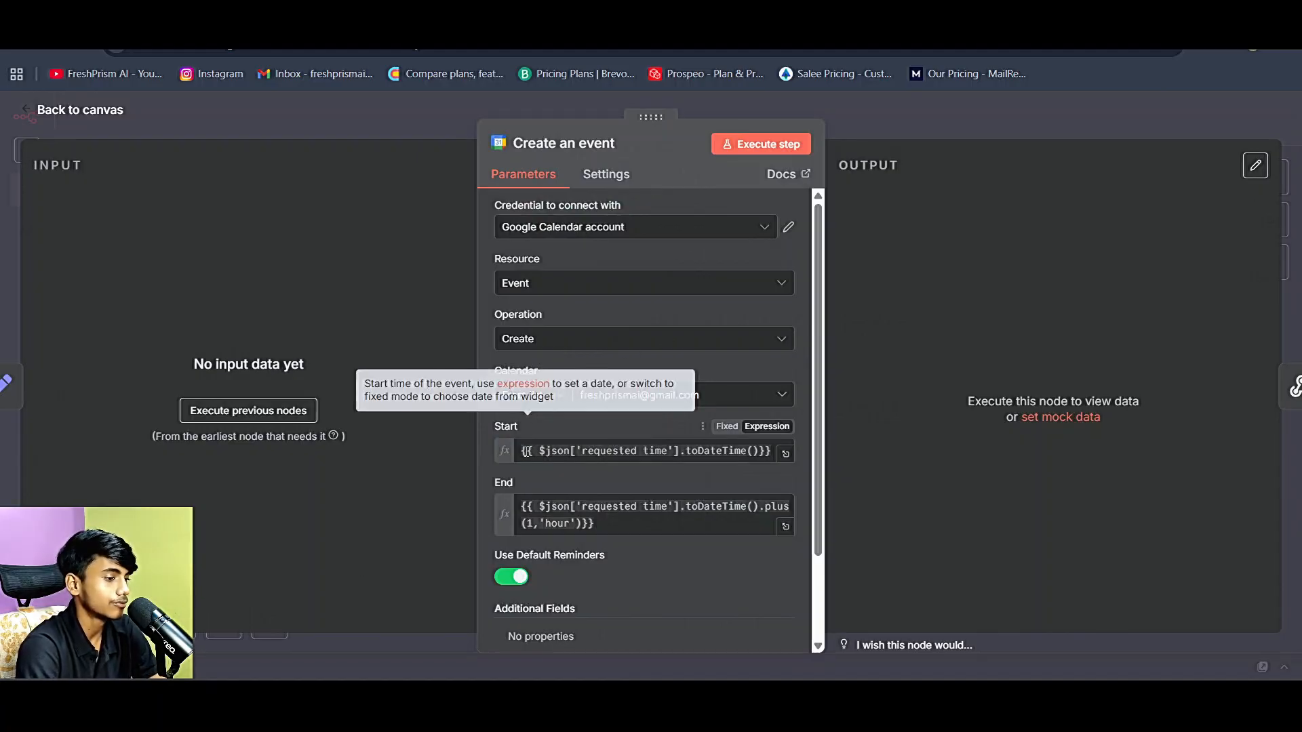
click(100, 120)
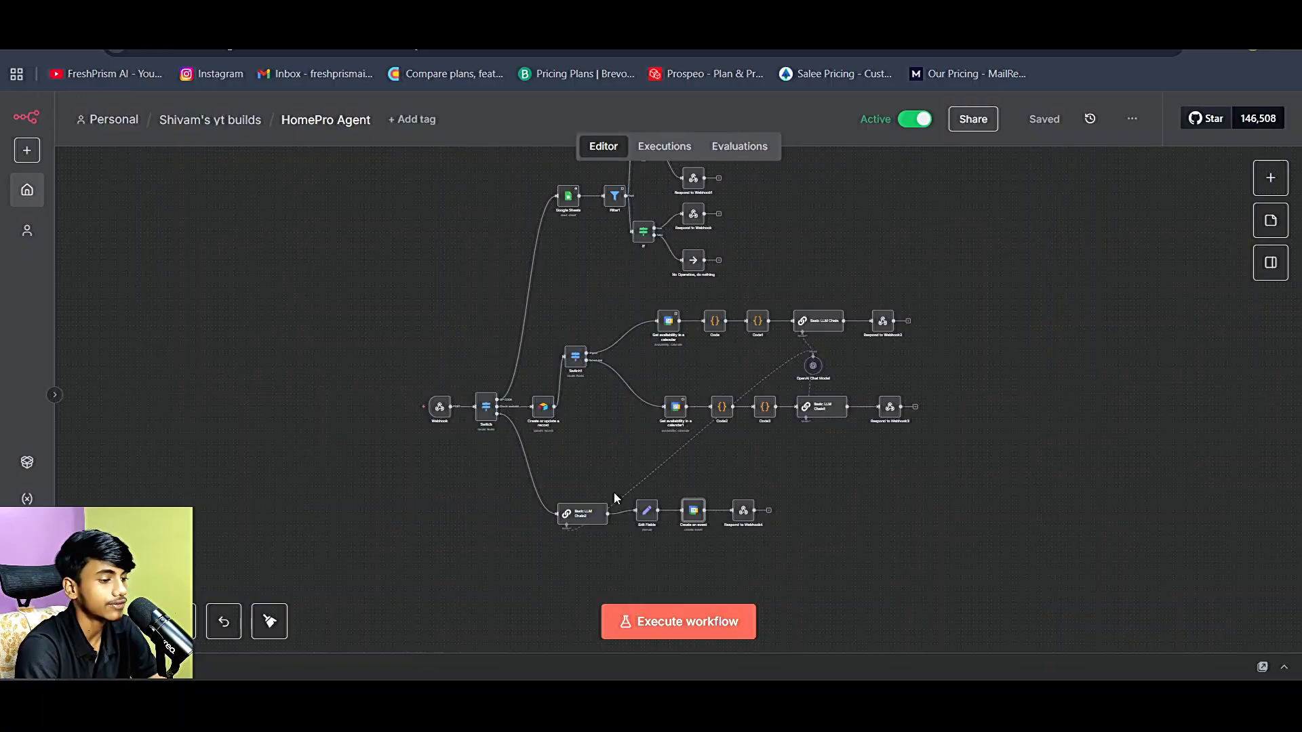
double_click(644, 514)
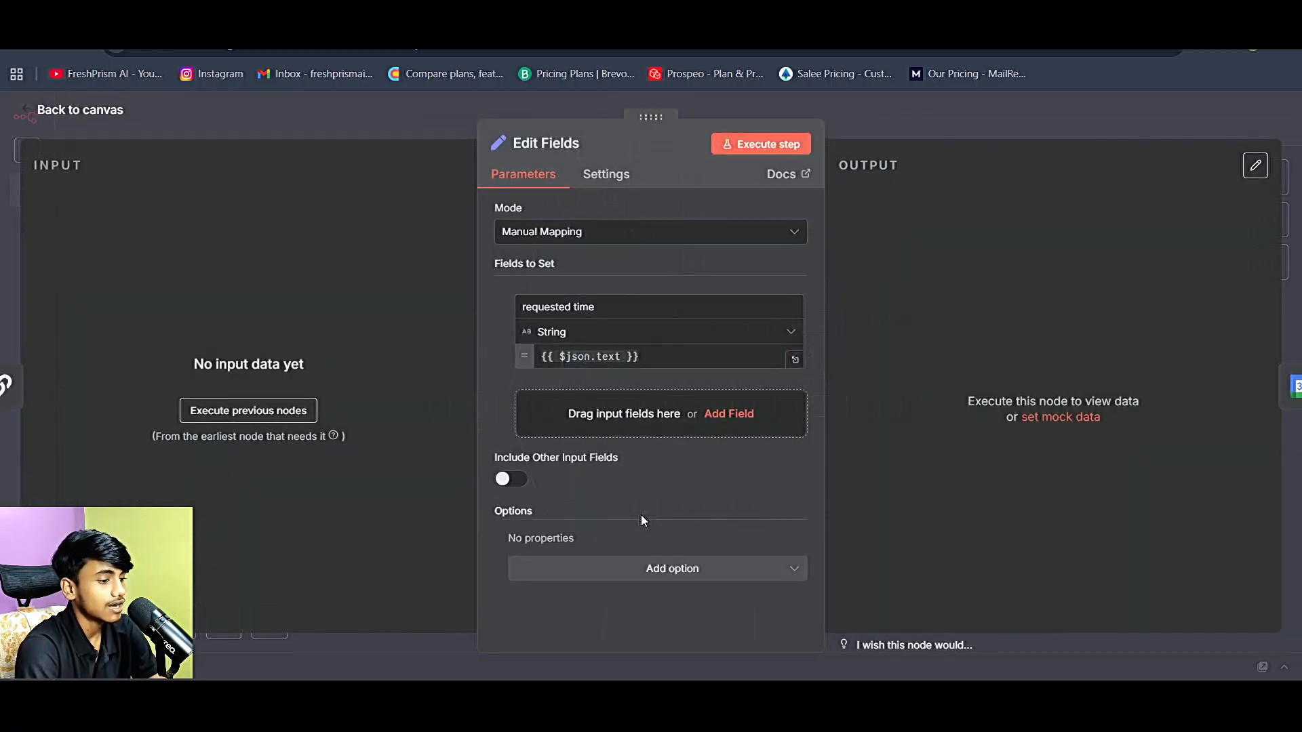
click(93, 118)
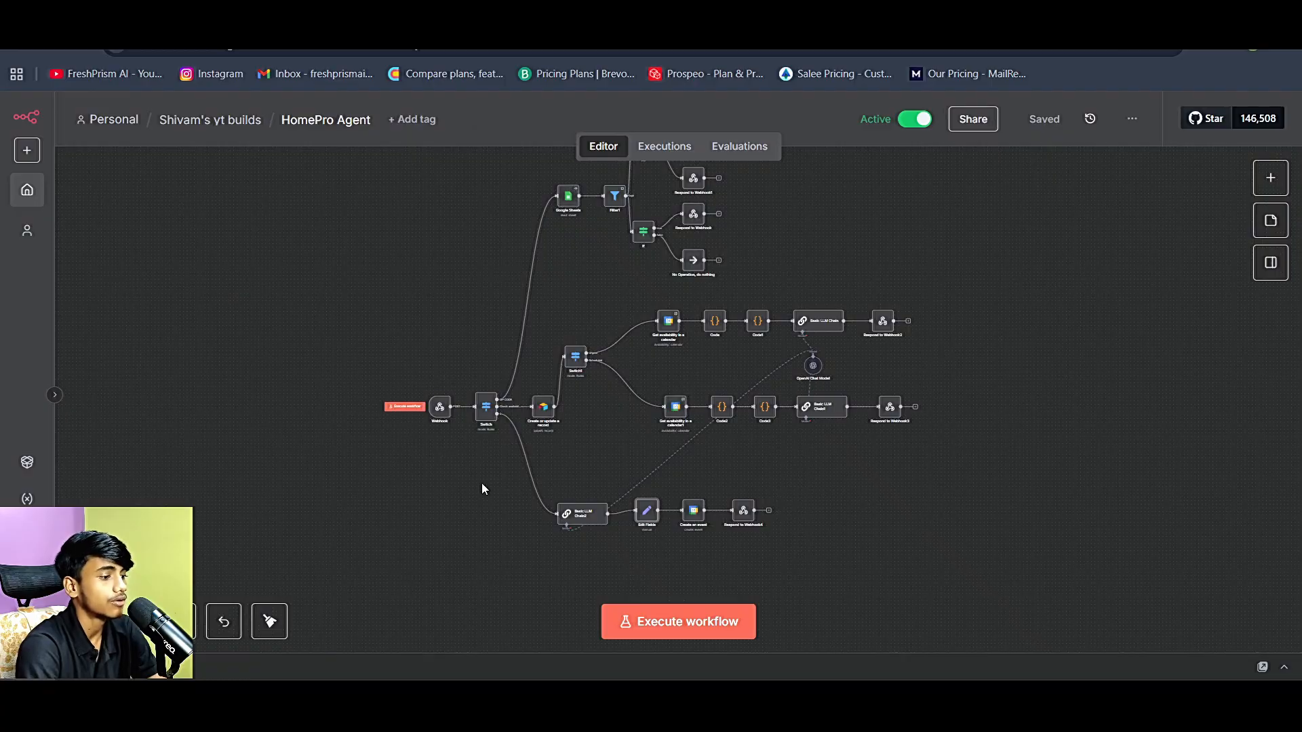
- Open the Respond to Webhook4 node, highlight the booking confirmation text in its response body, and return to the canvas
double_click(743, 514)
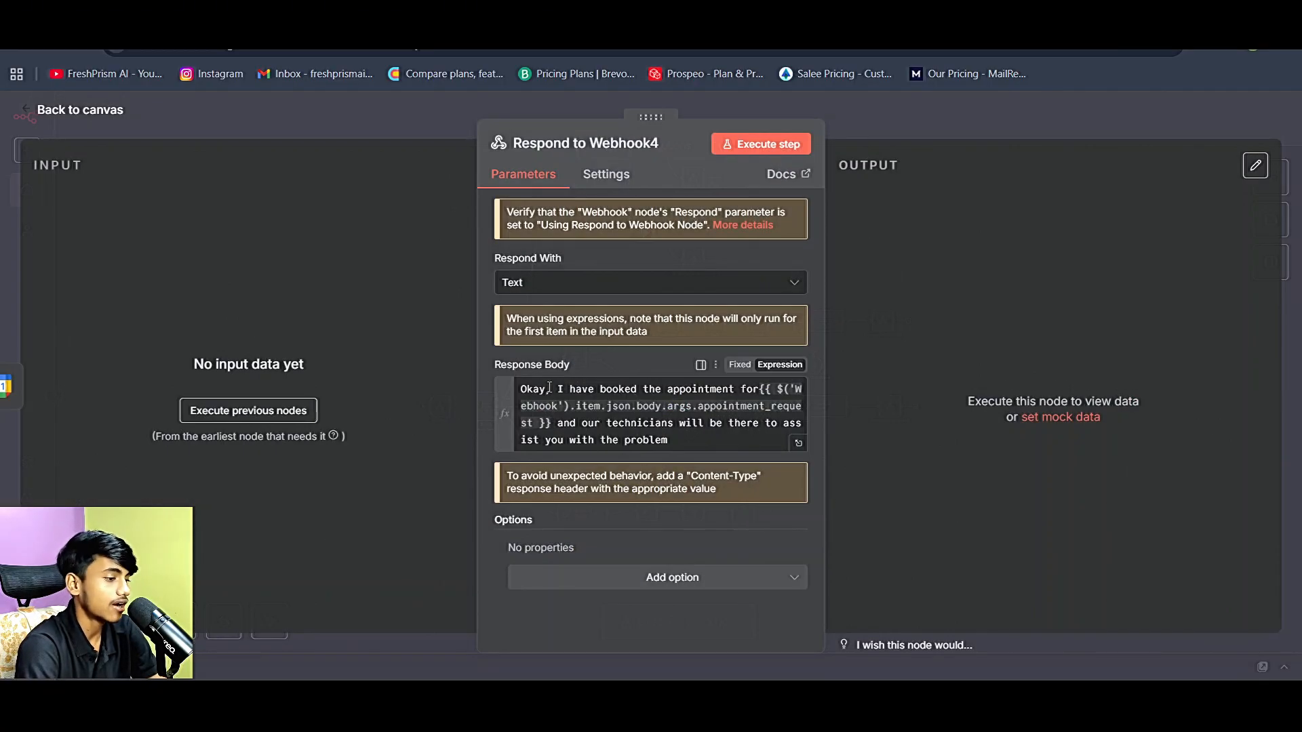
drag(524, 384, 550, 421)
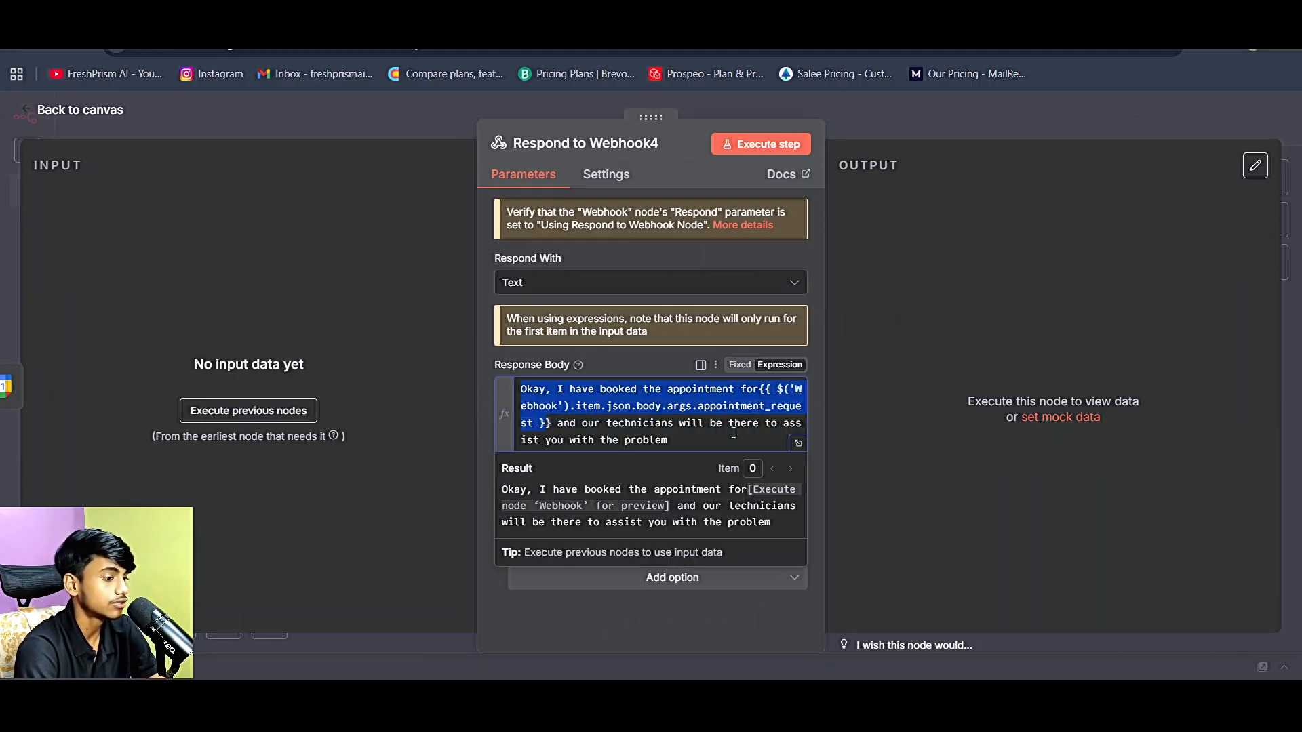
click(92, 120)
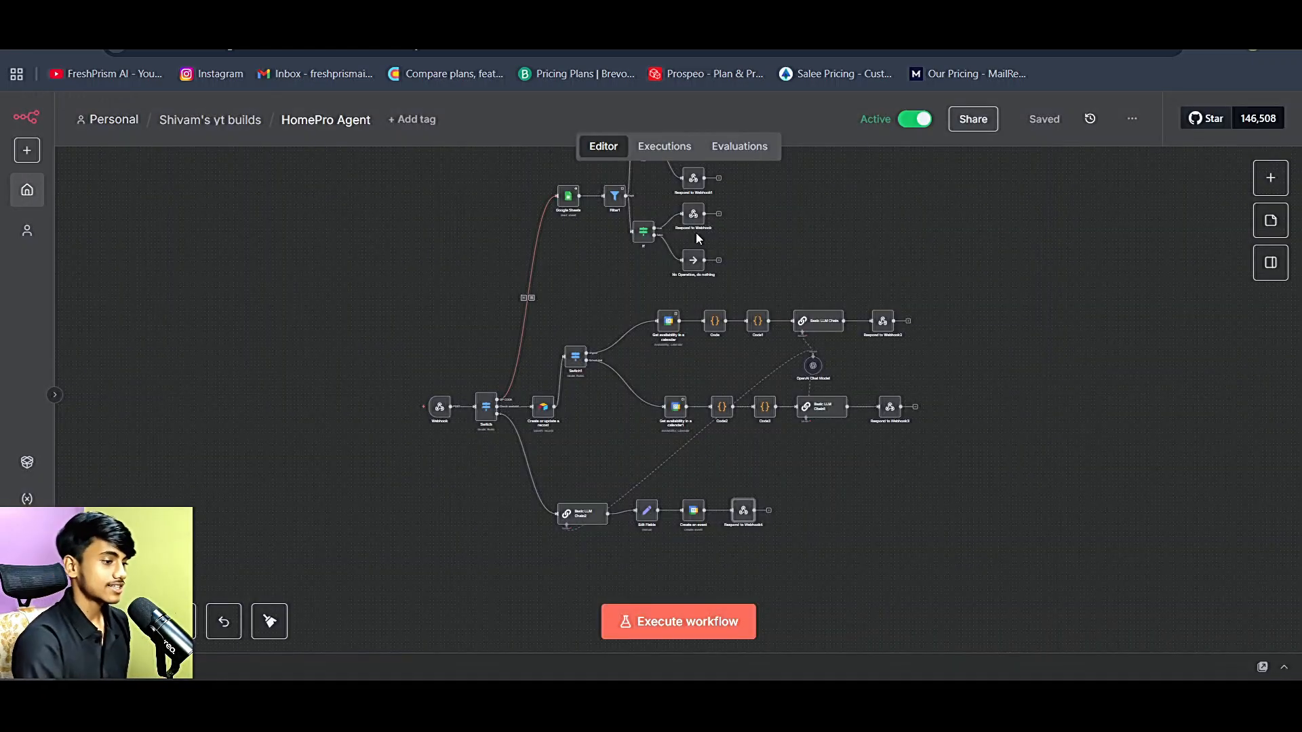
scroll(696, 233, up, 2)
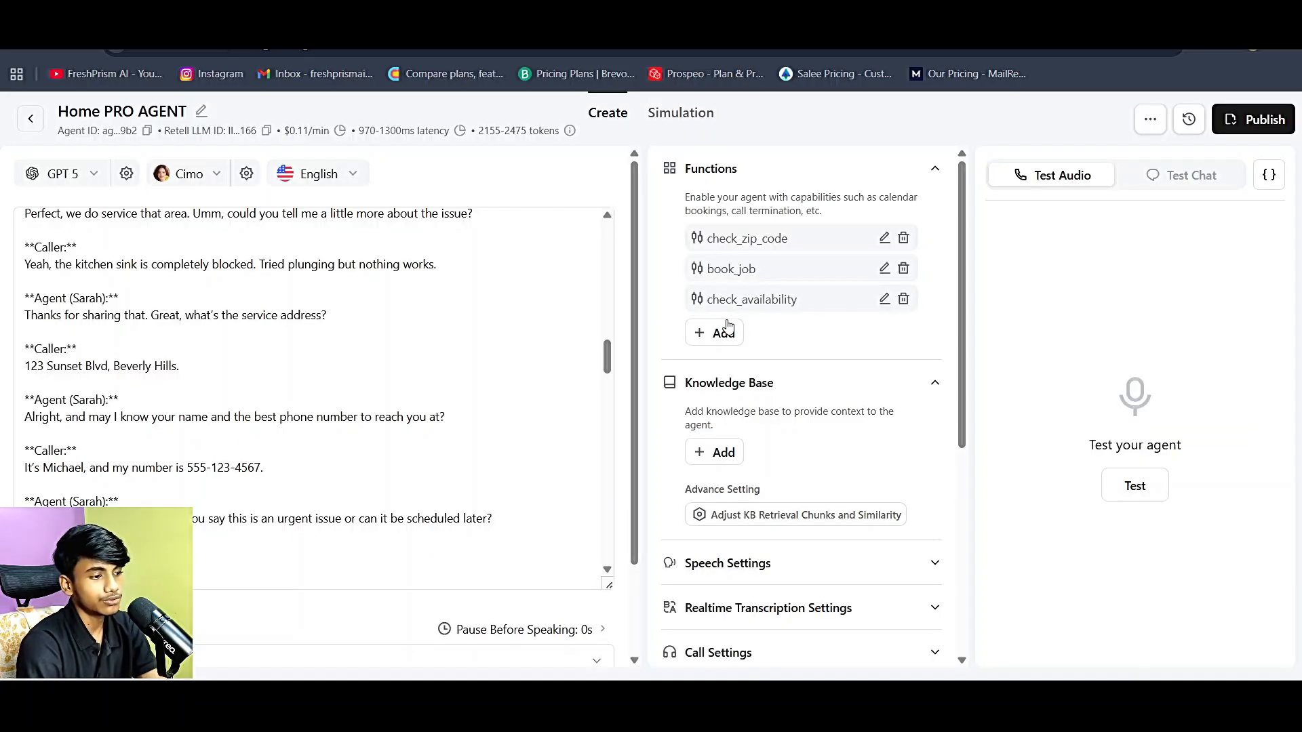
- Switch to the Retell AI agent, view the blank Custom Function form and close it, and open the check_zip_code function for editing
click(723, 331)
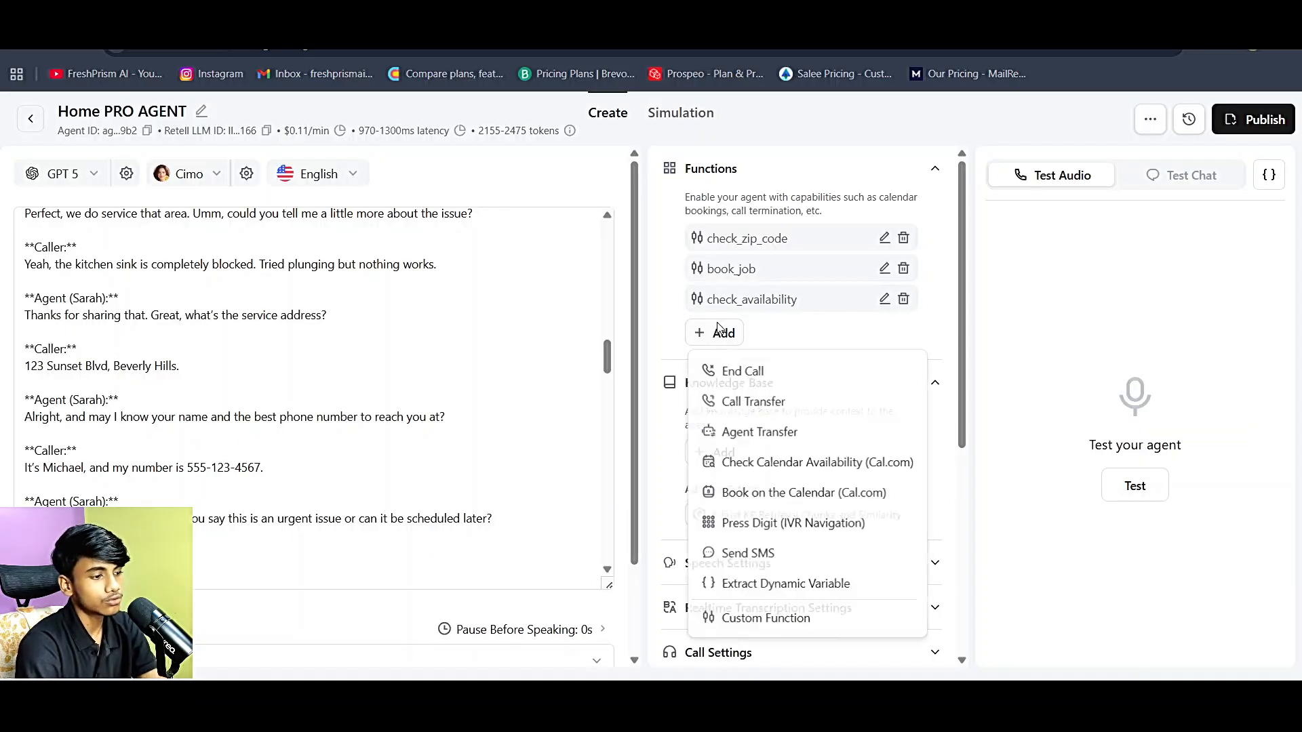
click(817, 619)
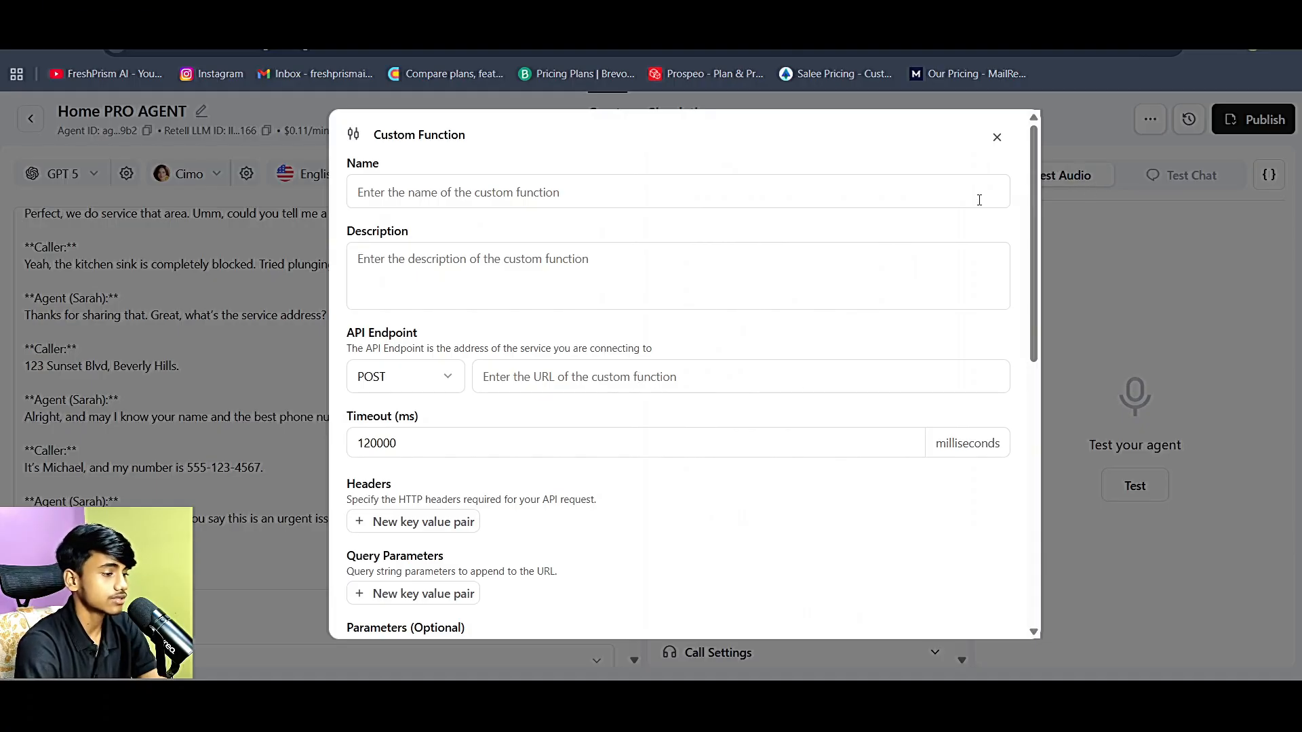
drag(980, 197, 1105, 164)
click(996, 139)
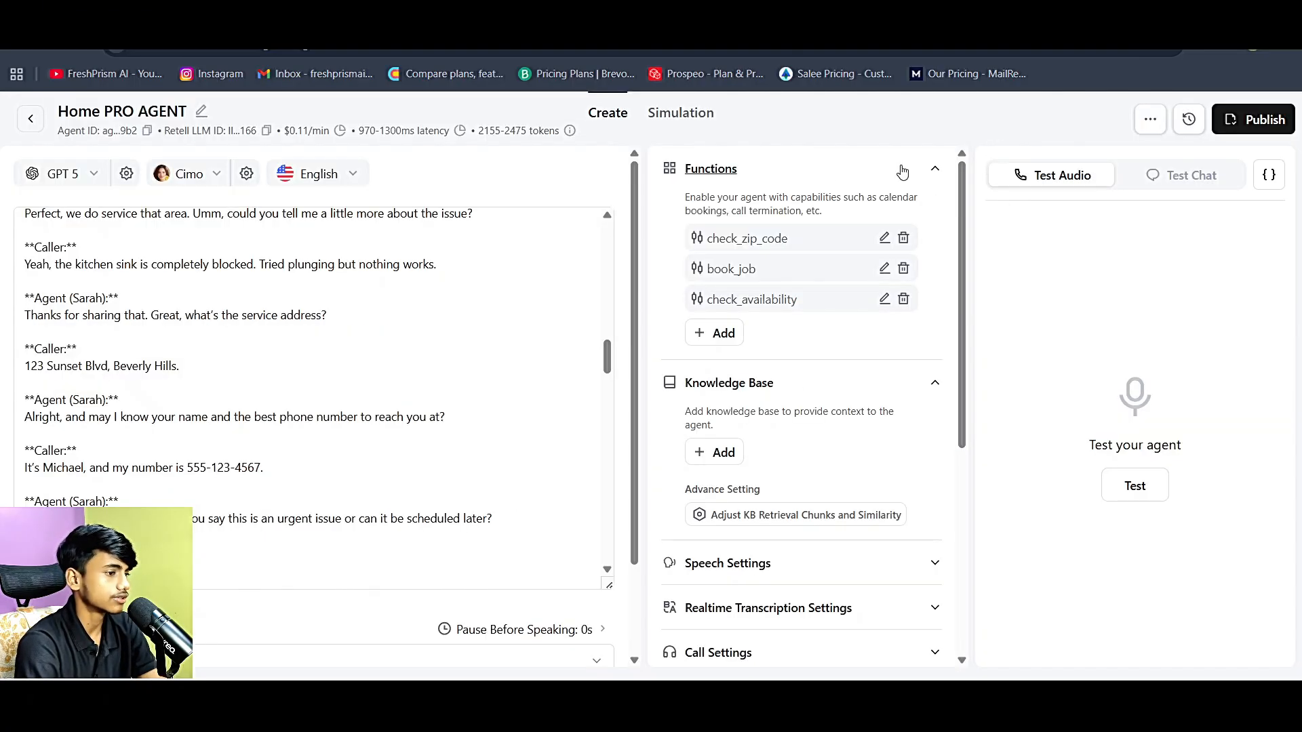
click(884, 238)
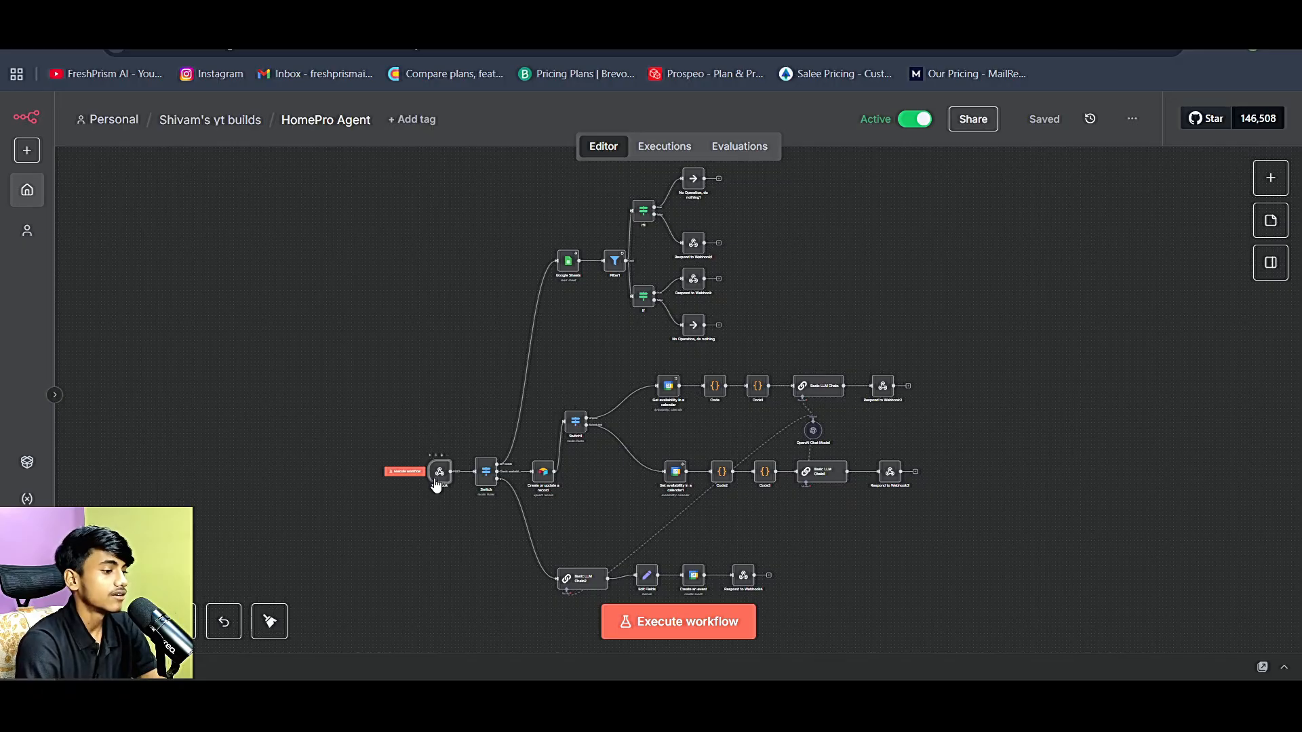
- Switch to the n8n workflow and open a new credential form from the Airtable Create or update a record node
double_click(541, 468)
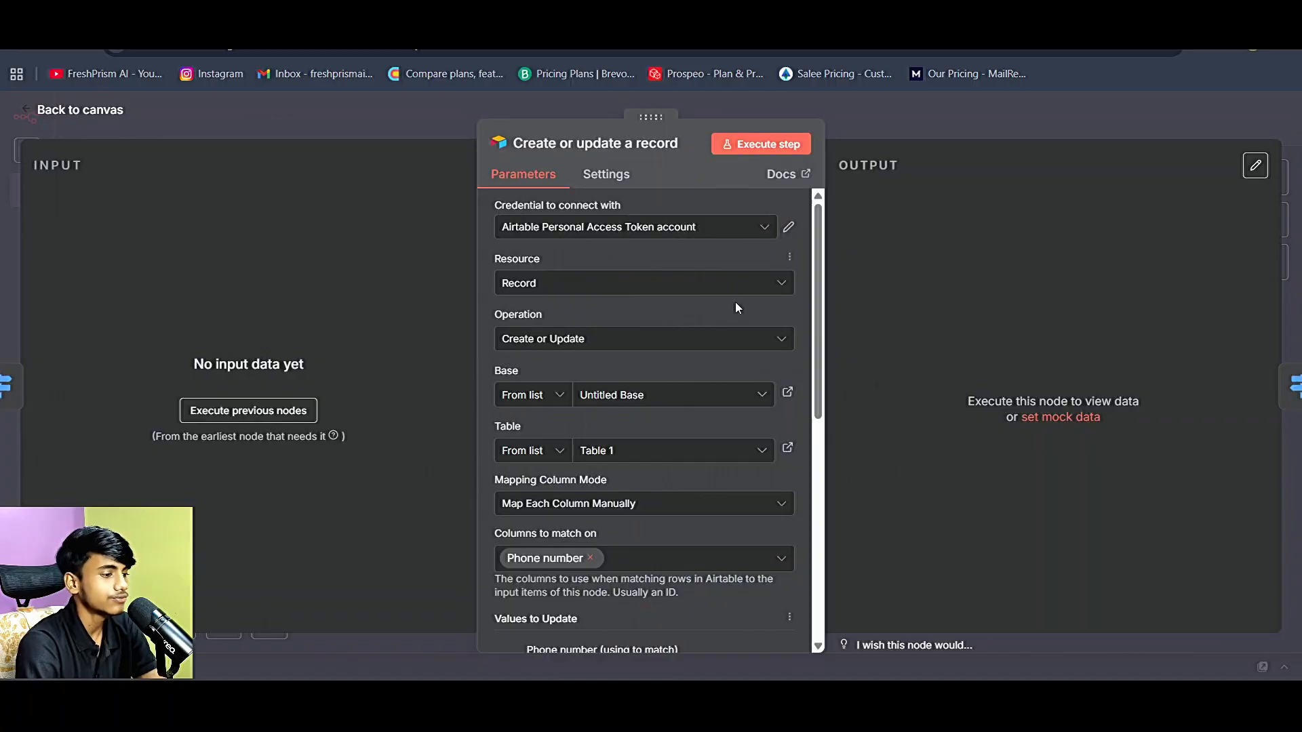
click(742, 234)
click(744, 242)
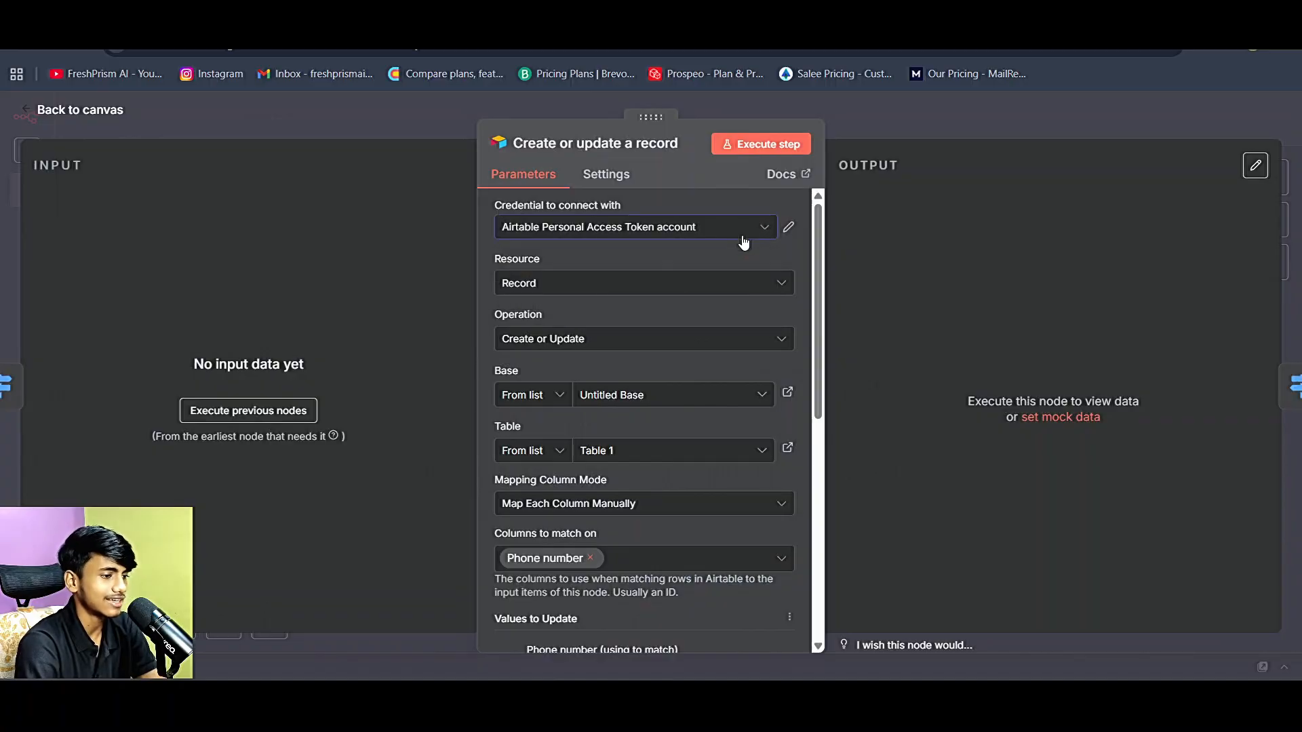
click(743, 237)
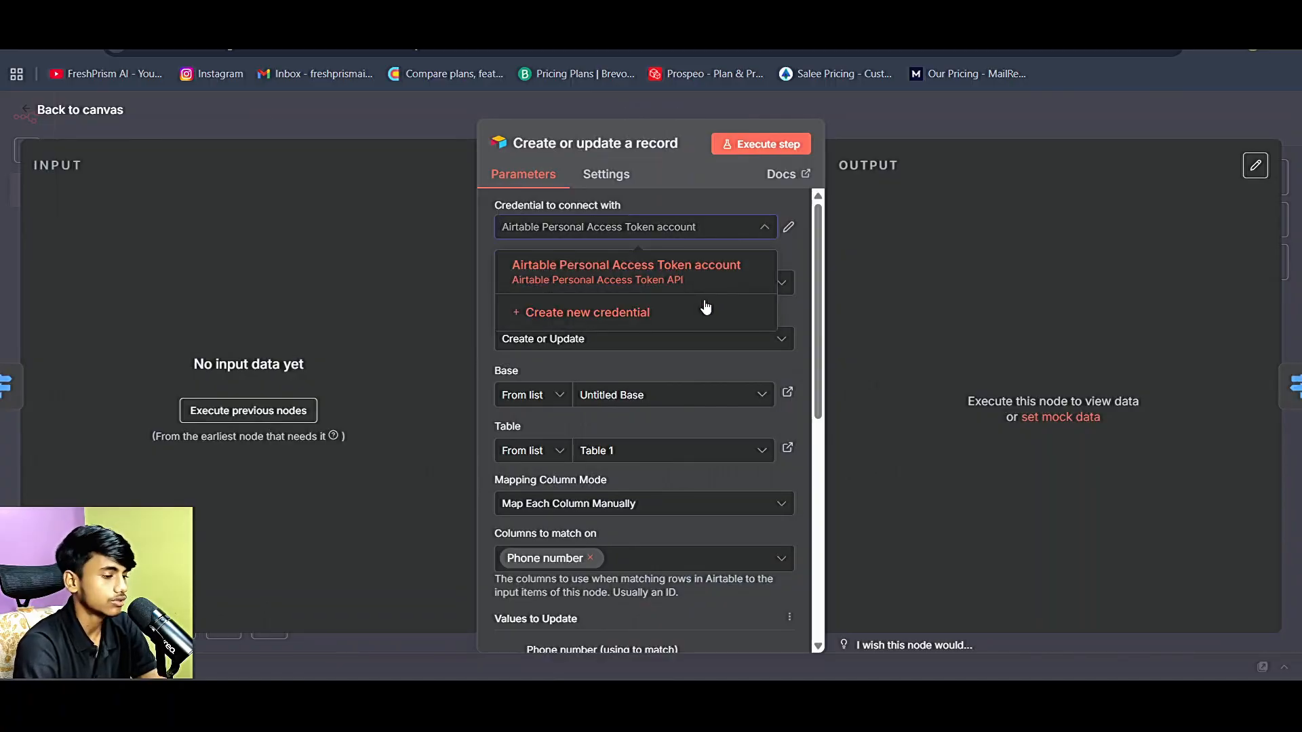
click(705, 310)
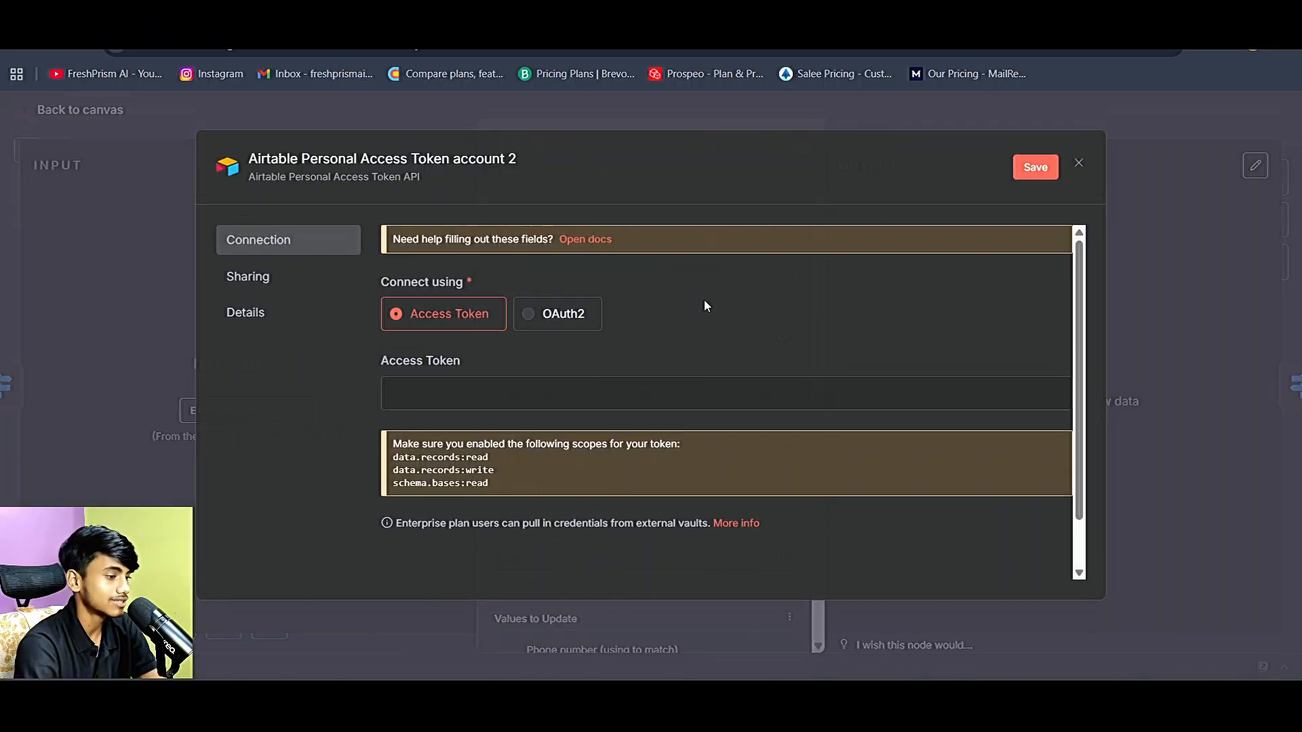
- Skim the n8n documentation on Airtable credentials, and close it along with the unsaved credential form and the node
click(570, 244)
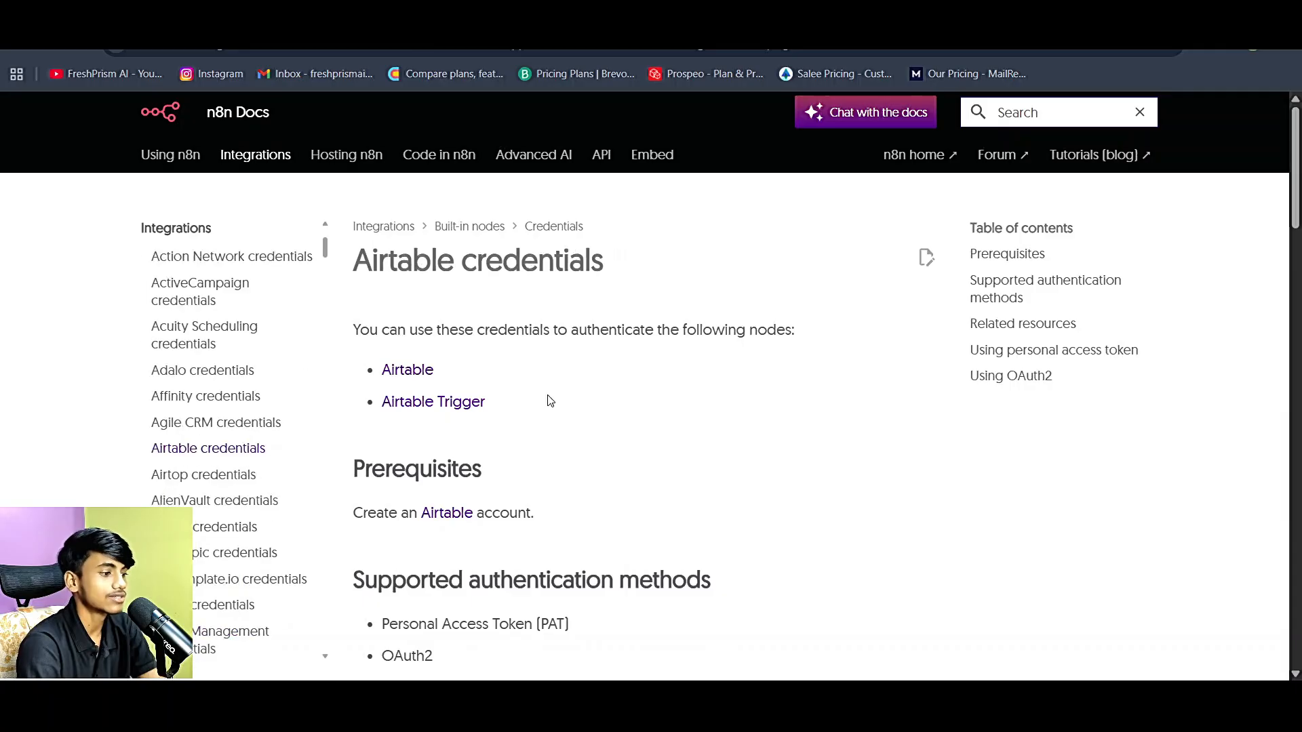
scroll(548, 400, down, 6)
scroll(547, 398, up, 6)
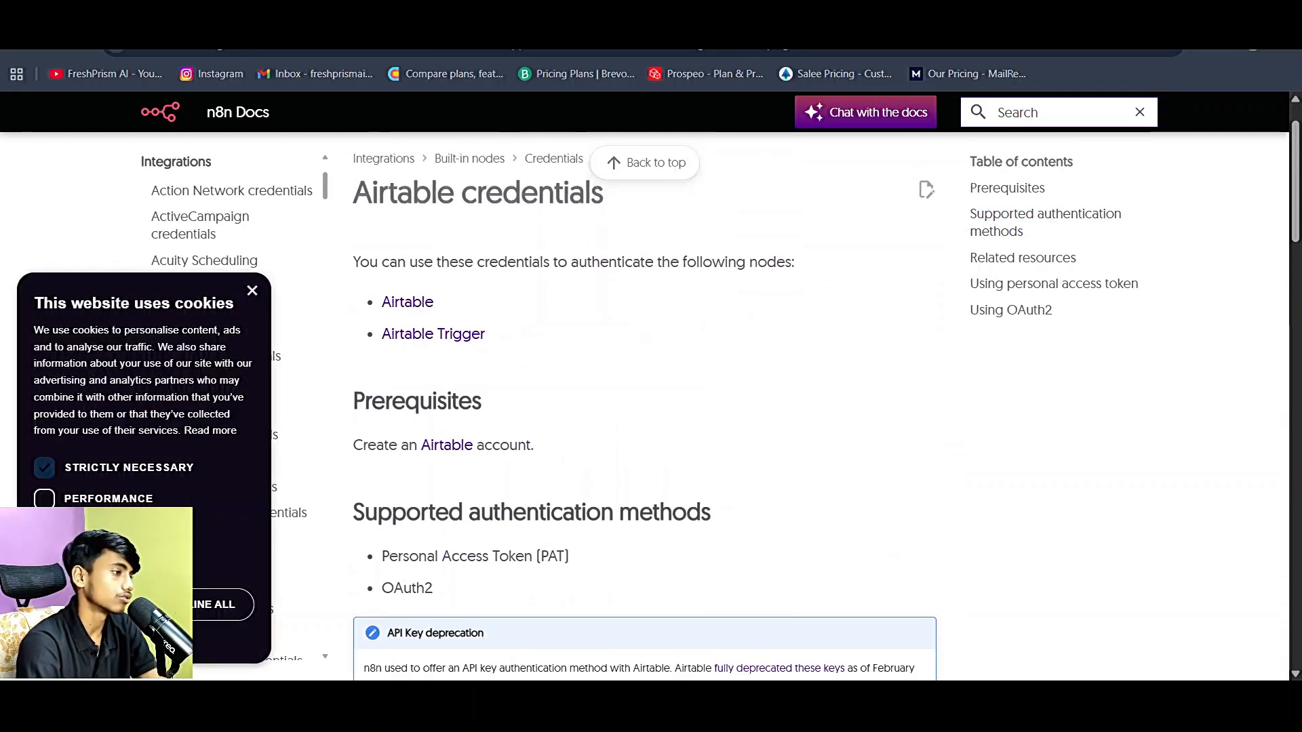
key(ctrl+w)
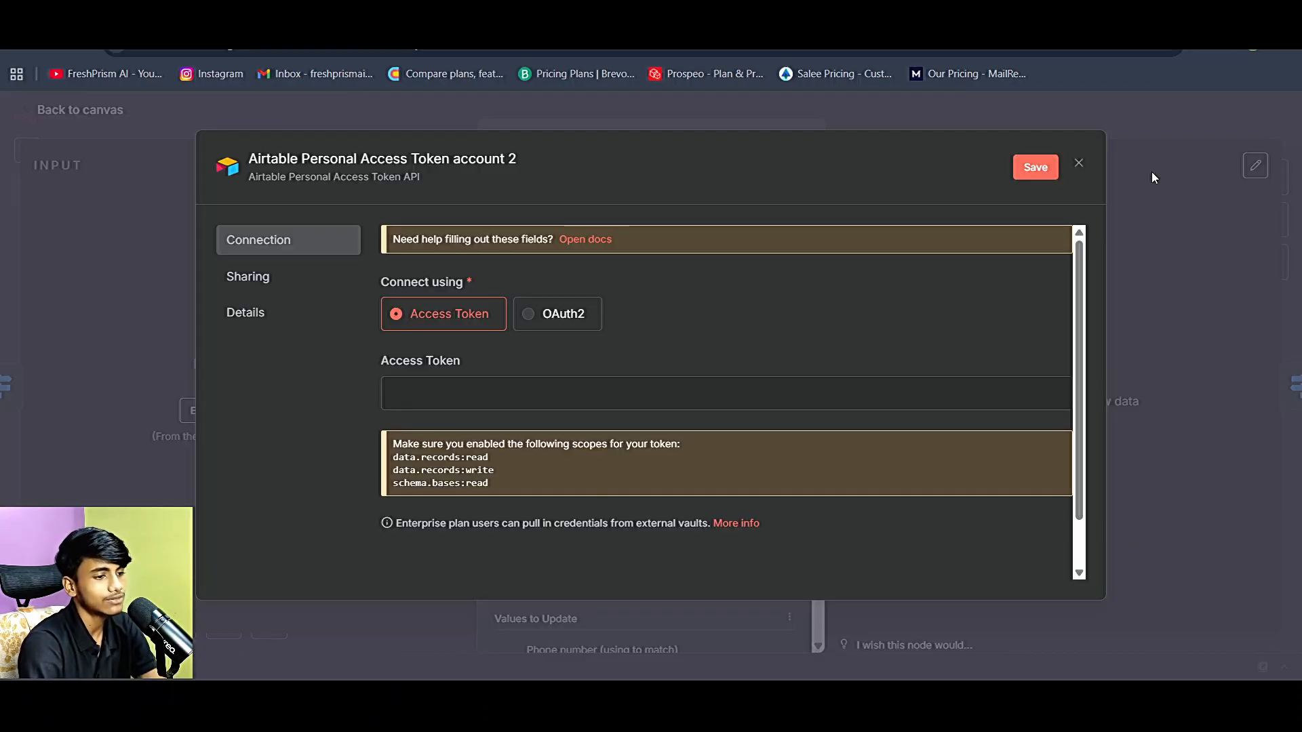
click(1080, 165)
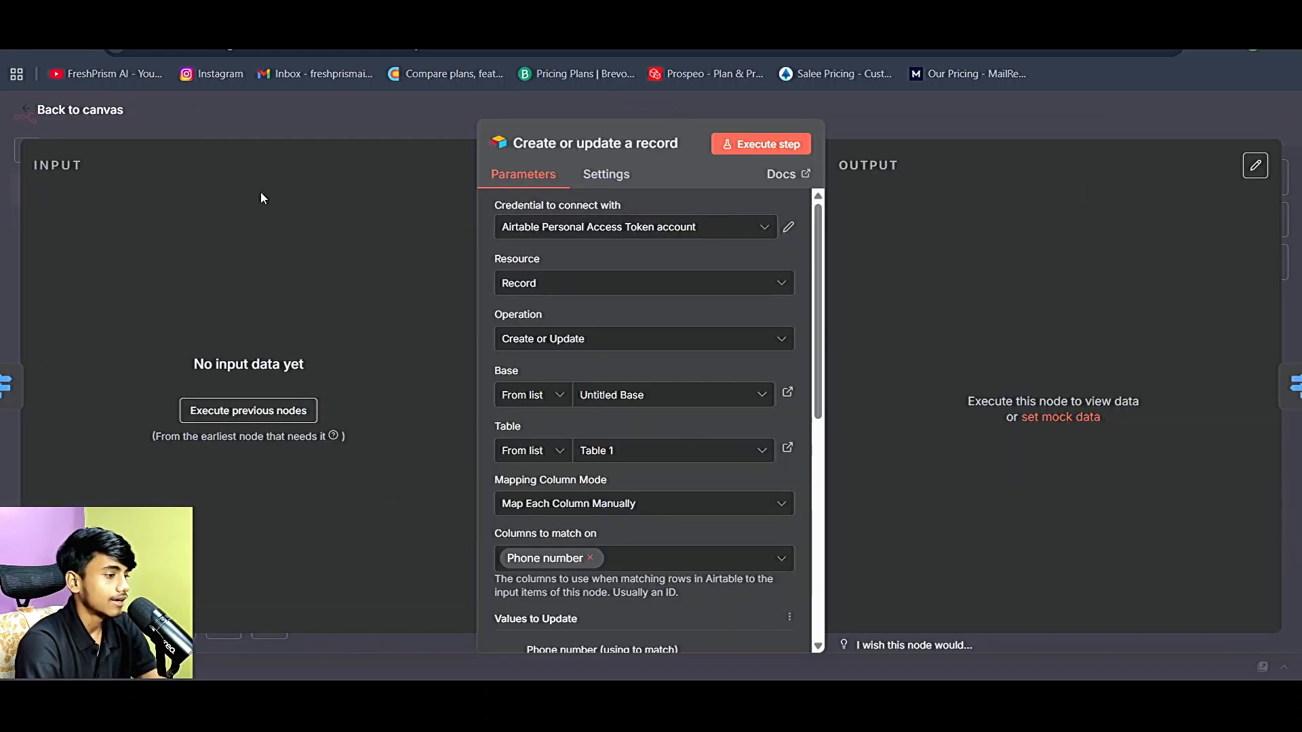
click(99, 120)
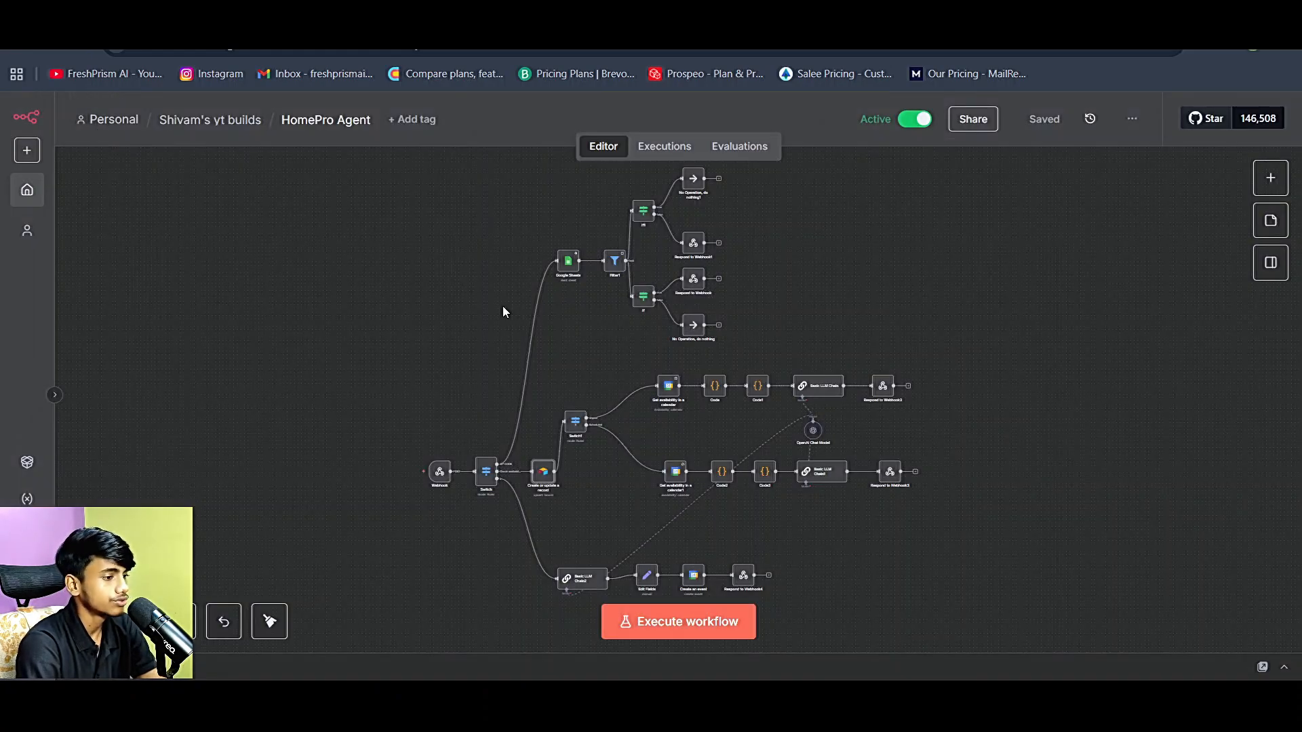